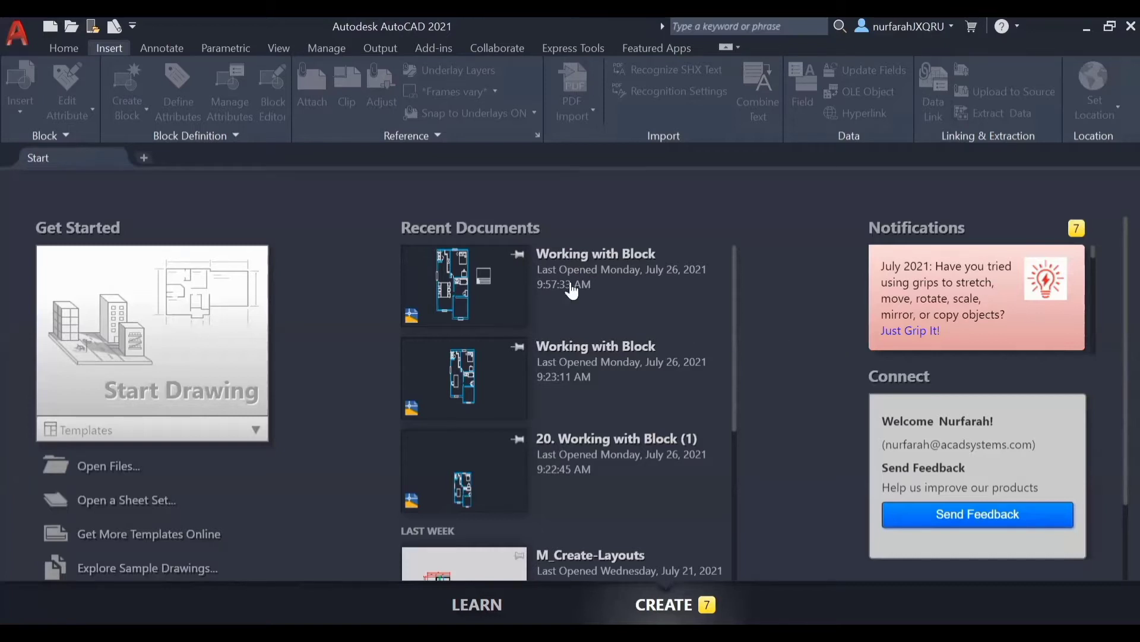
Step: Open the drawing file "Working with Block" from the Working with Block folder
{"action": "left_click", "coordinate": [72, 27]}
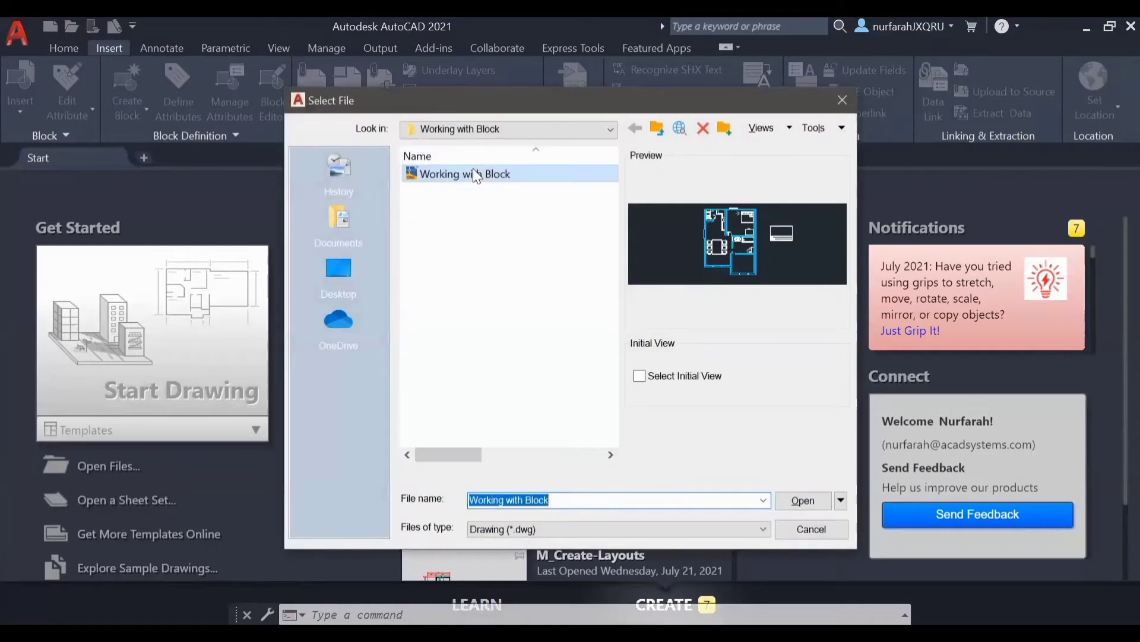
{"action": "left_click", "coordinate": [517, 174]}
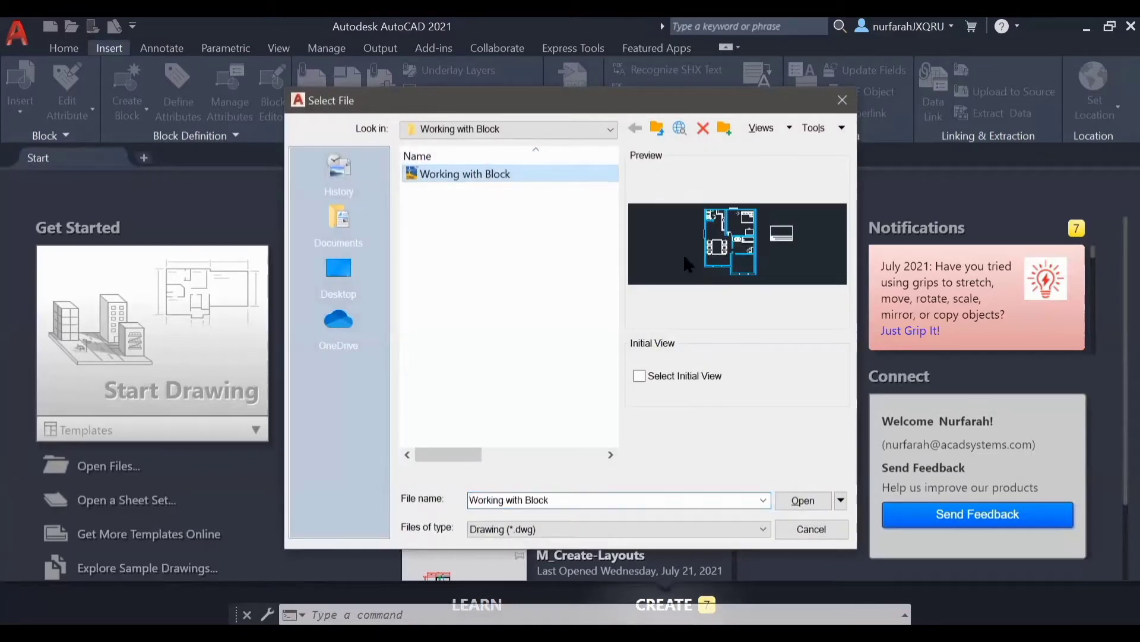
{"action": "left_click", "coordinate": [809, 501]}
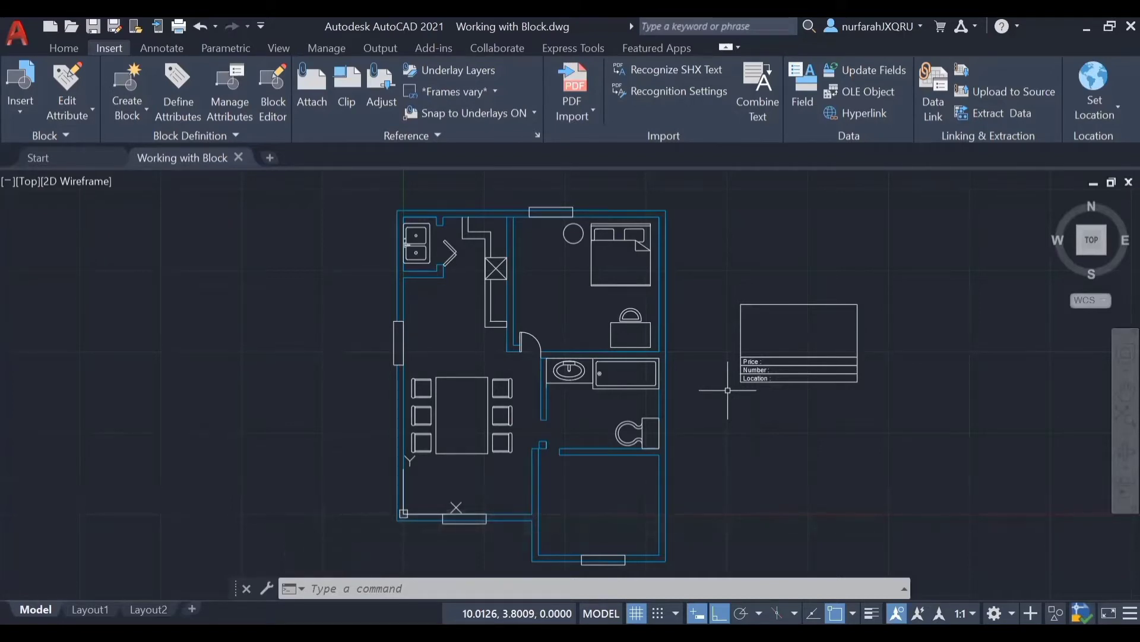
Step: Inspect the properties of the dining table with its six chairs, including its object type, and close them
{"action": "left_click", "coordinate": [462, 378]}
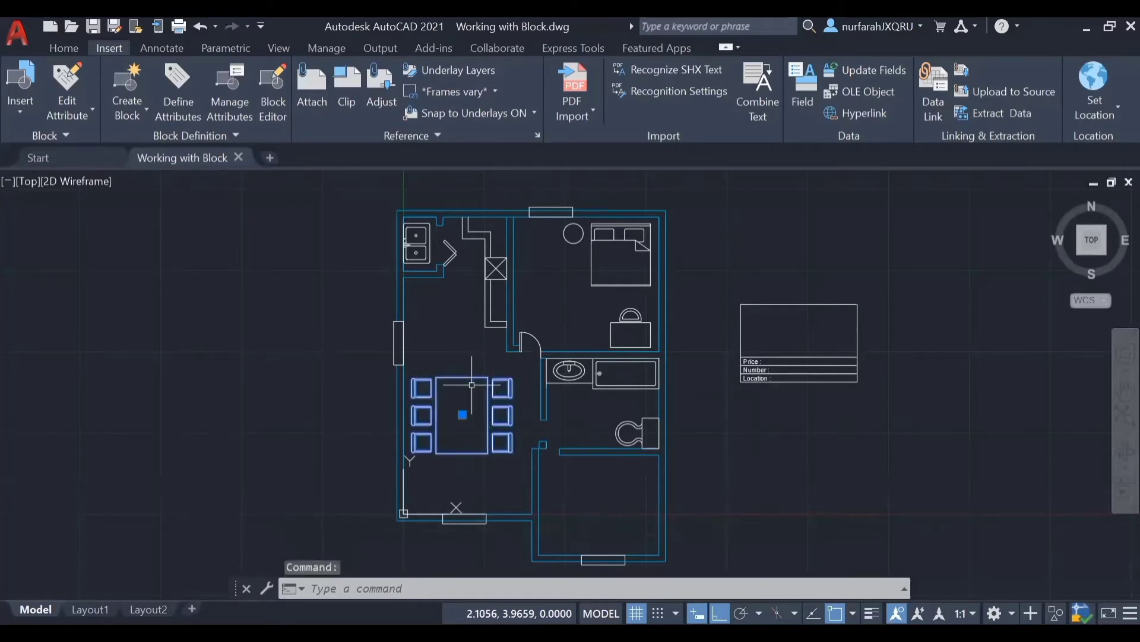
{"action": "type", "text": "PR"}
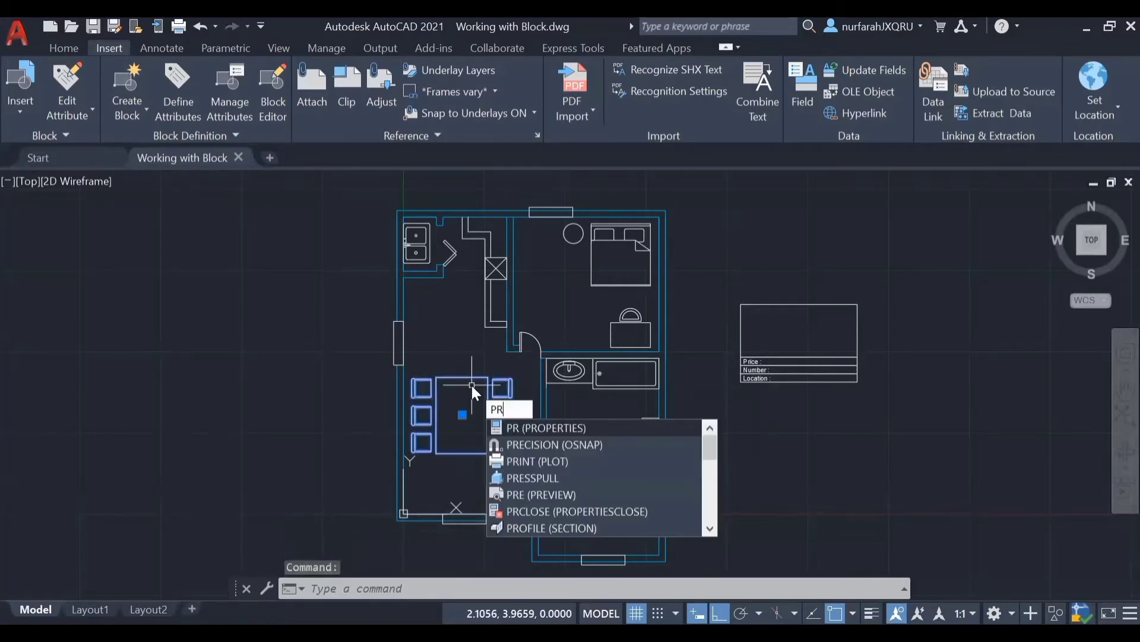
{"action": "key", "text": "Return"}
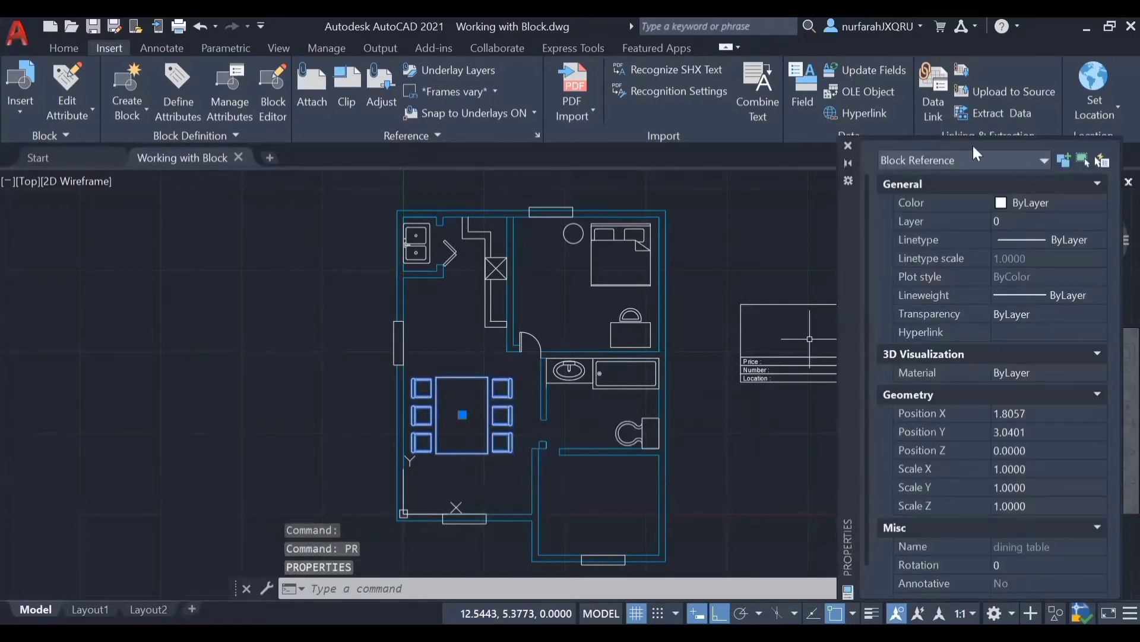
{"action": "left_click", "coordinate": [850, 146]}
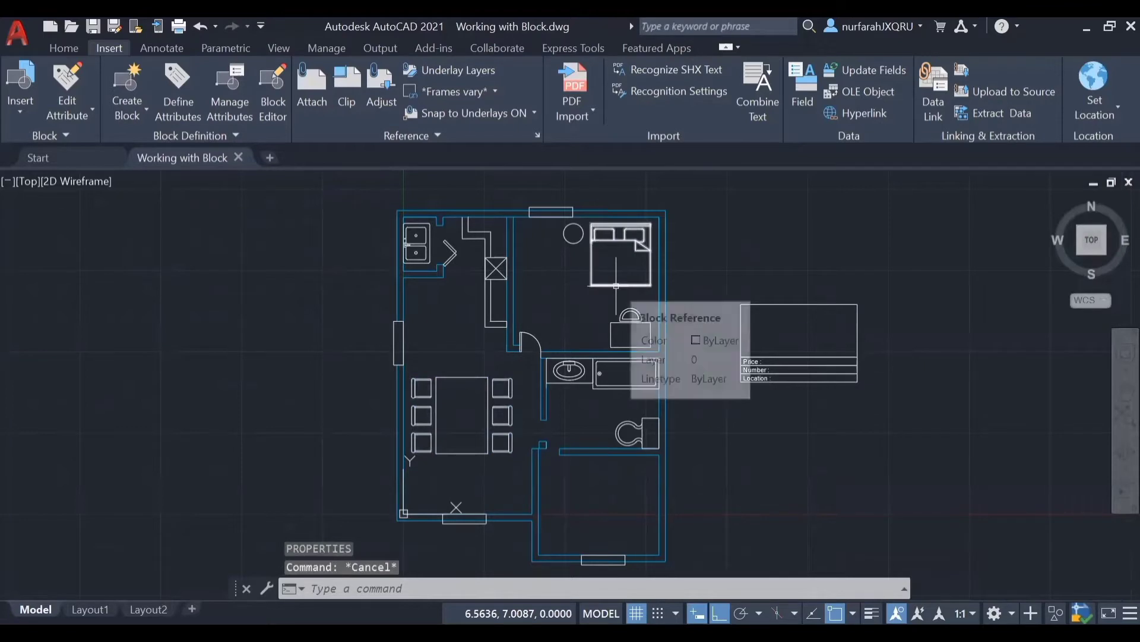
Step: Inspect the properties of the bed in the bedroom to check its object type, and close them
{"action": "left_click", "coordinate": [616, 286]}
{"action": "type", "text": "pr"}
{"action": "key", "text": "Return"}
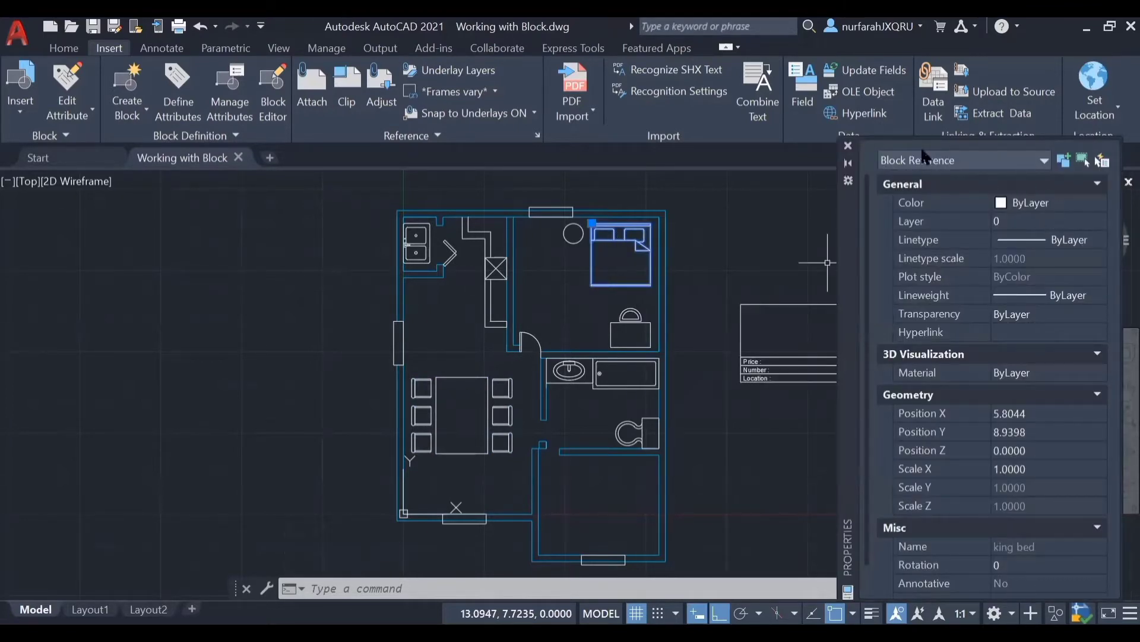
{"action": "left_click", "coordinate": [848, 145]}
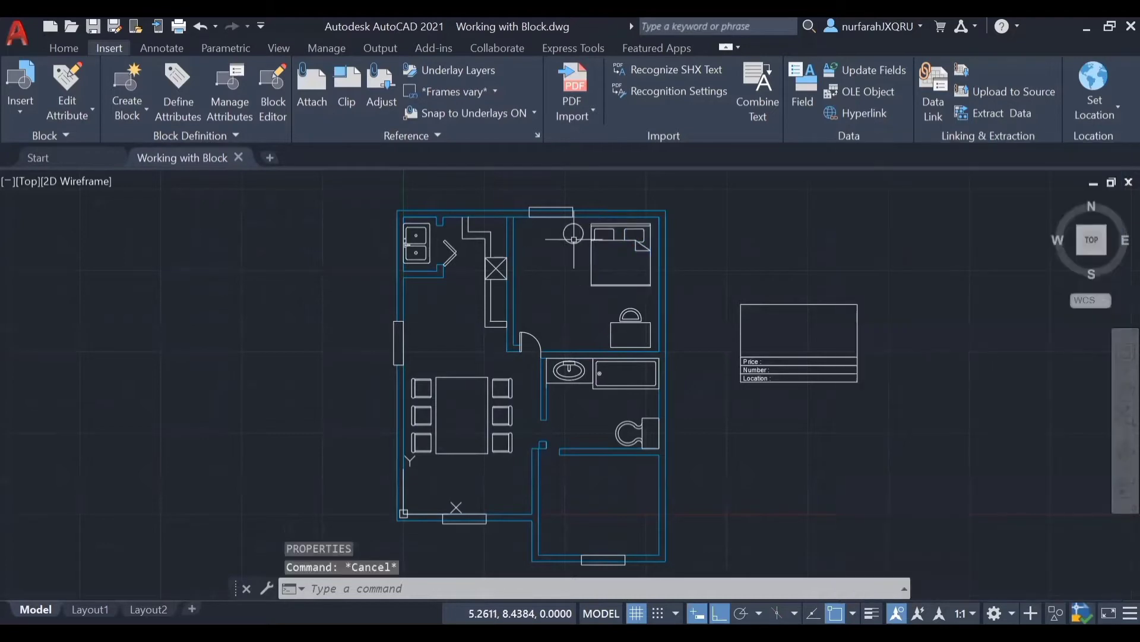
Step: Inspect the properties of the circle beside the bed to check its object type, and deselect it
{"action": "left_click", "coordinate": [574, 233]}
{"action": "type", "text": "pr"}
{"action": "key", "text": "Return"}
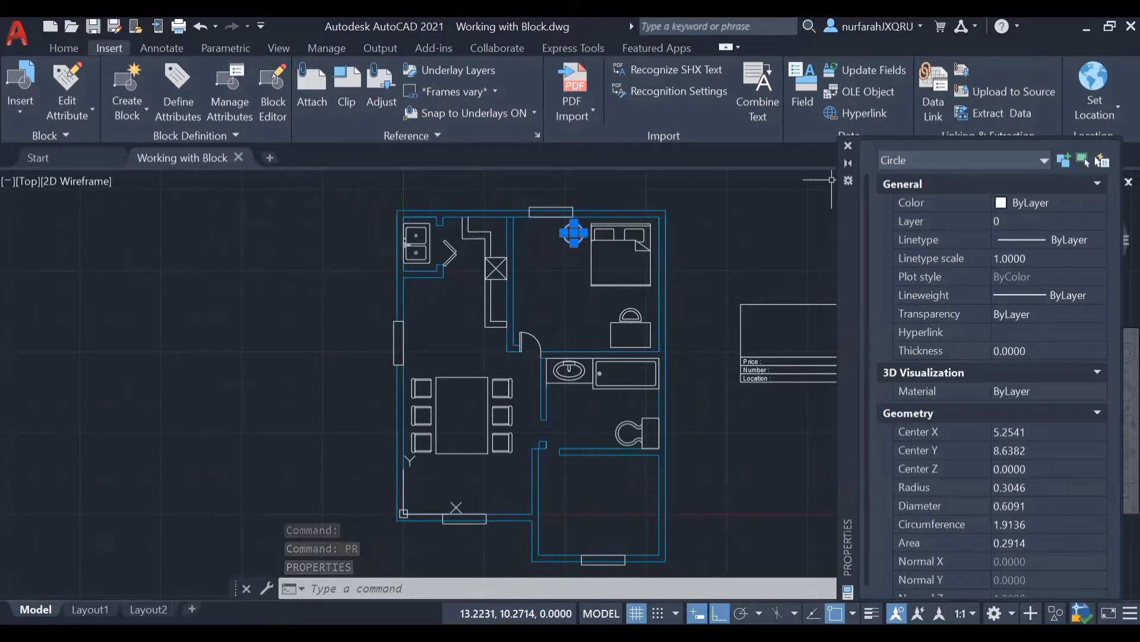
{"action": "key", "text": "Escape"}
Step: Start a block definition named "sink 1" from the double-bowl kitchen sink's objects, with its base point at the midpoint of the sink's left edge
{"action": "scroll", "coordinate": [409, 240], "scroll_direction": "up", "scroll_amount": 5}
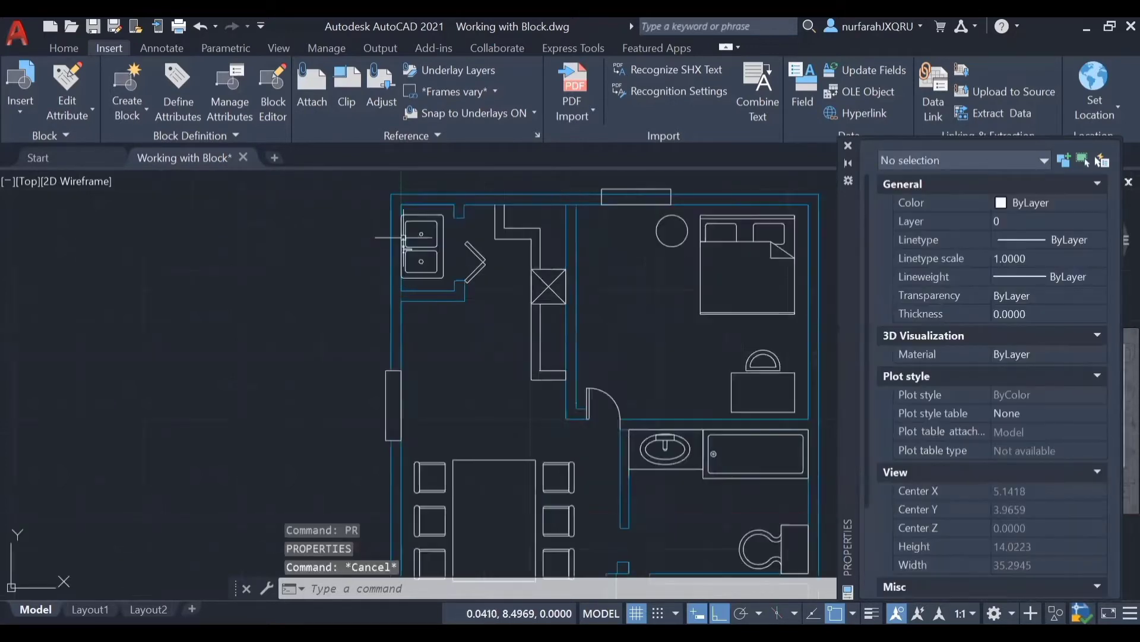
{"action": "left_click", "coordinate": [376, 174]}
{"action": "left_click", "coordinate": [536, 380]}
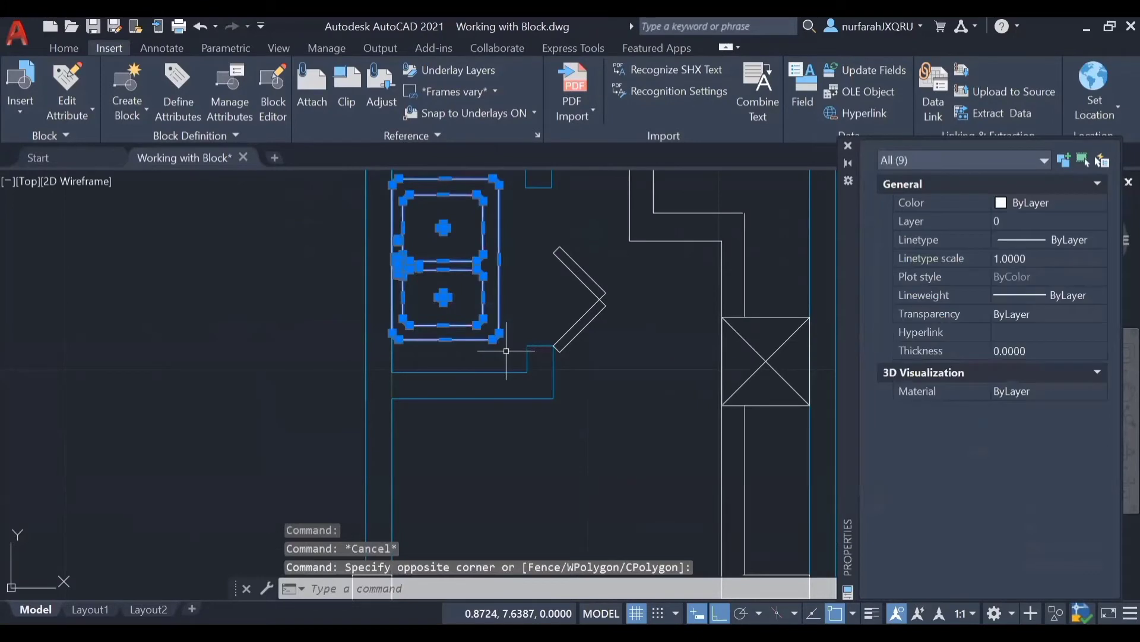
{"action": "middle_click_drag", "start_coordinate": [569, 233], "coordinate": [585, 318]}
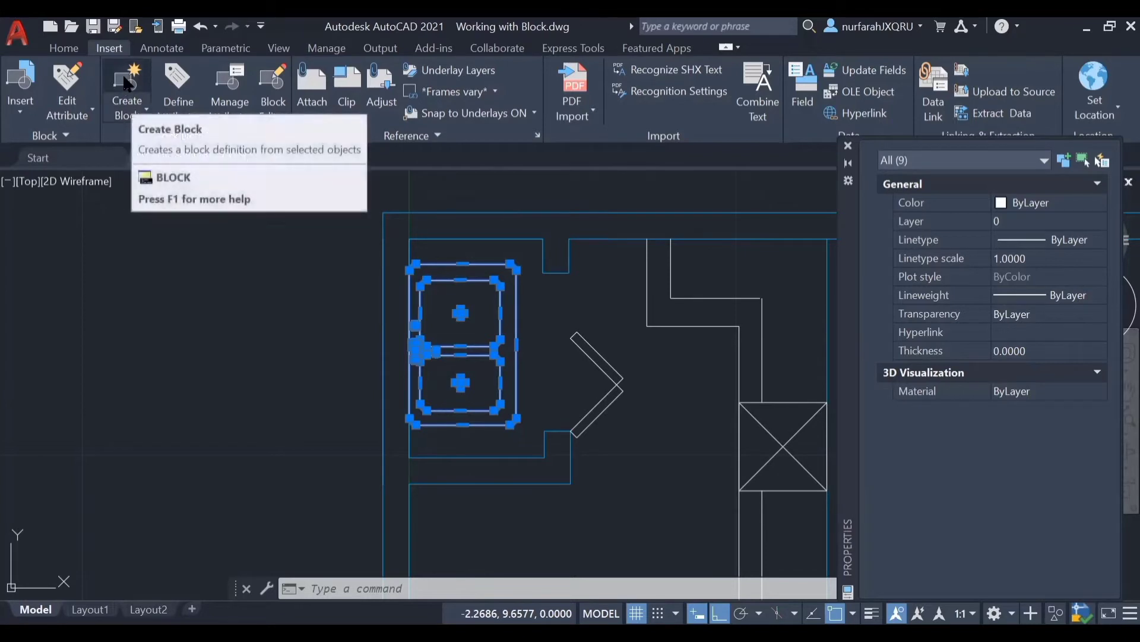
{"action": "left_click", "coordinate": [131, 102]}
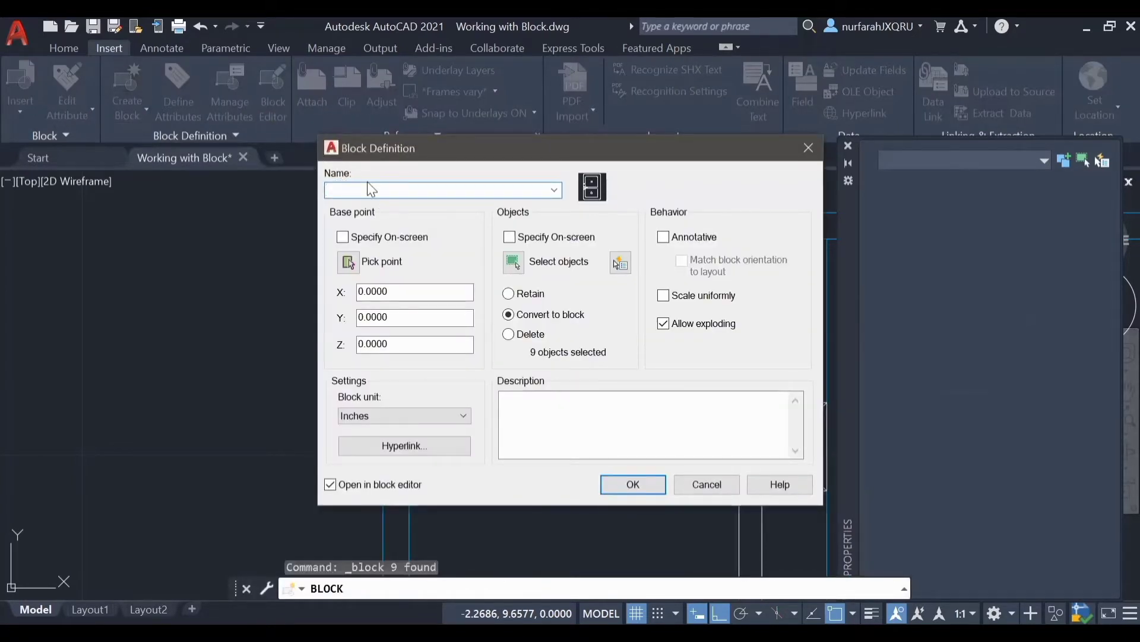
{"action": "type", "text": "sink 1"}
{"action": "left_click", "coordinate": [354, 266]}
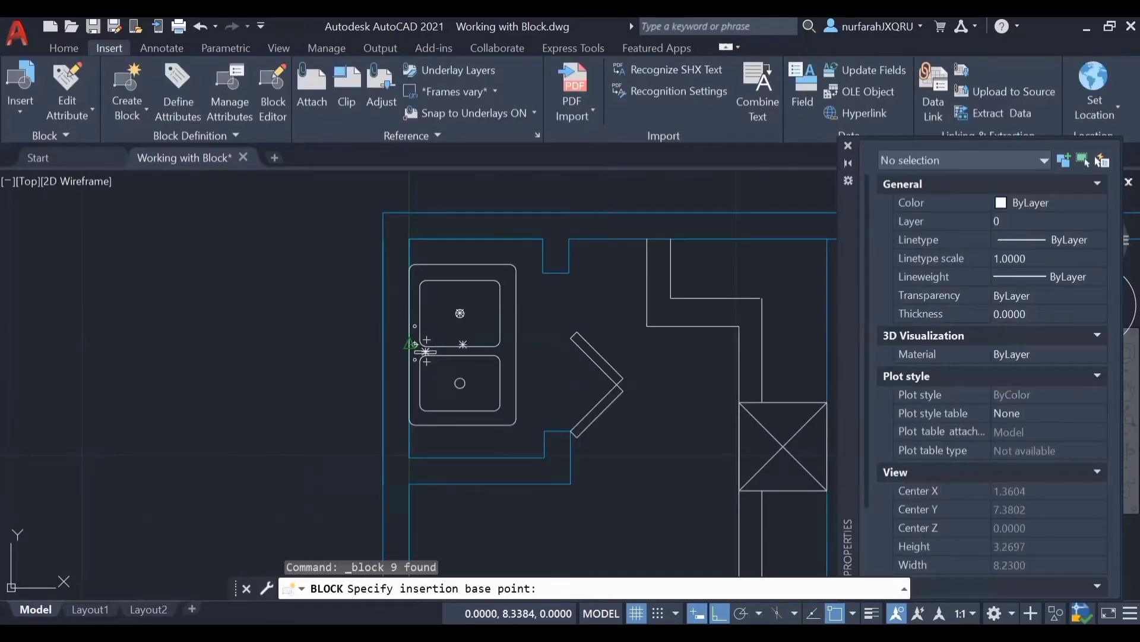
{"action": "left_click", "coordinate": [425, 351]}
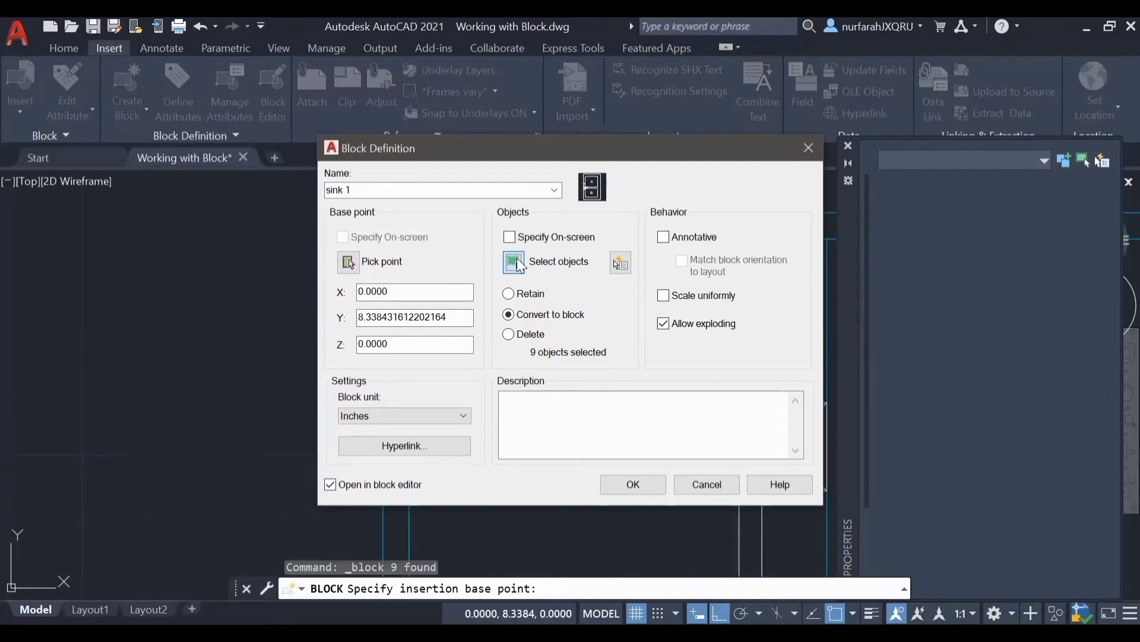
Step: Reselect all objects of the kitchen sink for the block definition, create the block, and leave the Block Editor
{"action": "left_click", "coordinate": [514, 262]}
{"action": "left_click", "coordinate": [395, 257]}
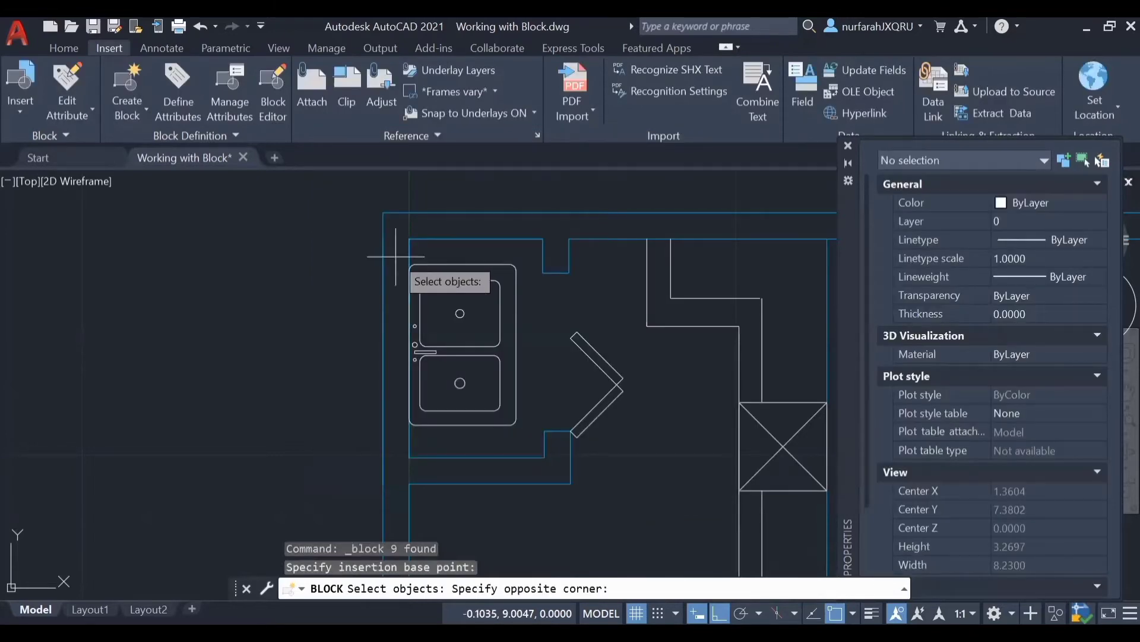
{"action": "left_click", "coordinate": [529, 435]}
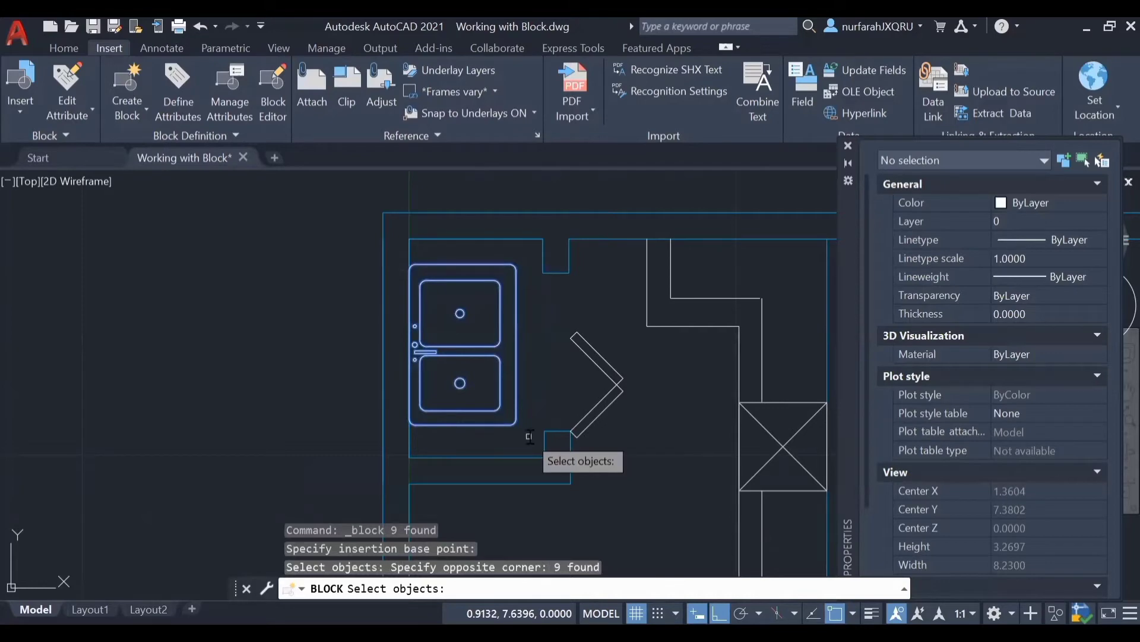
{"action": "key", "text": "Return"}
{"action": "left_click", "coordinate": [636, 482]}
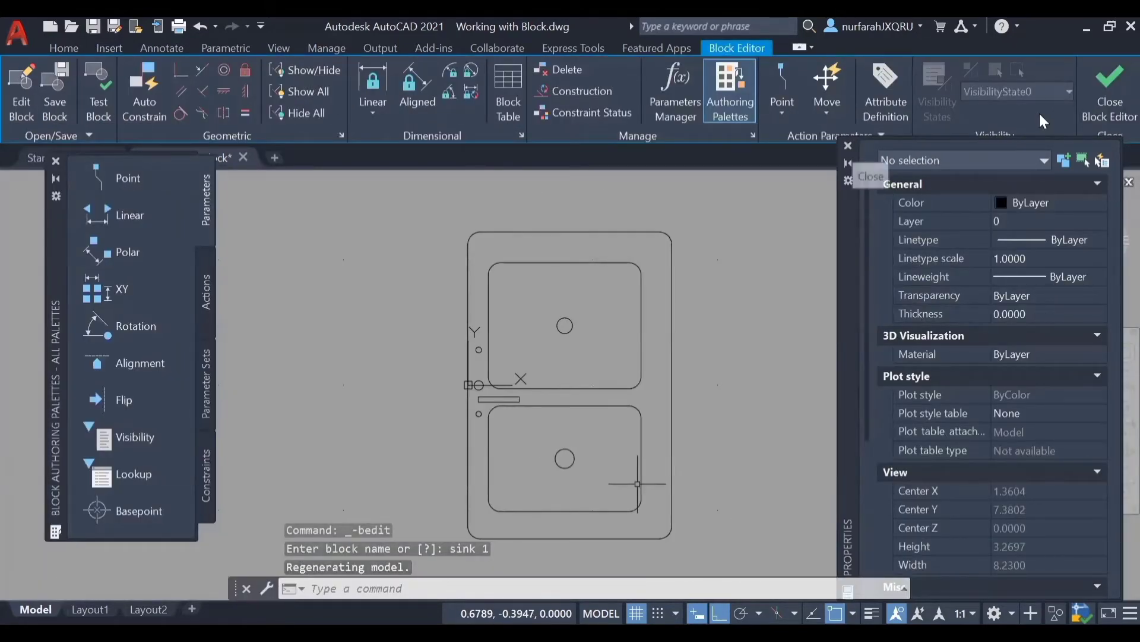
{"action": "left_click", "coordinate": [1116, 118]}
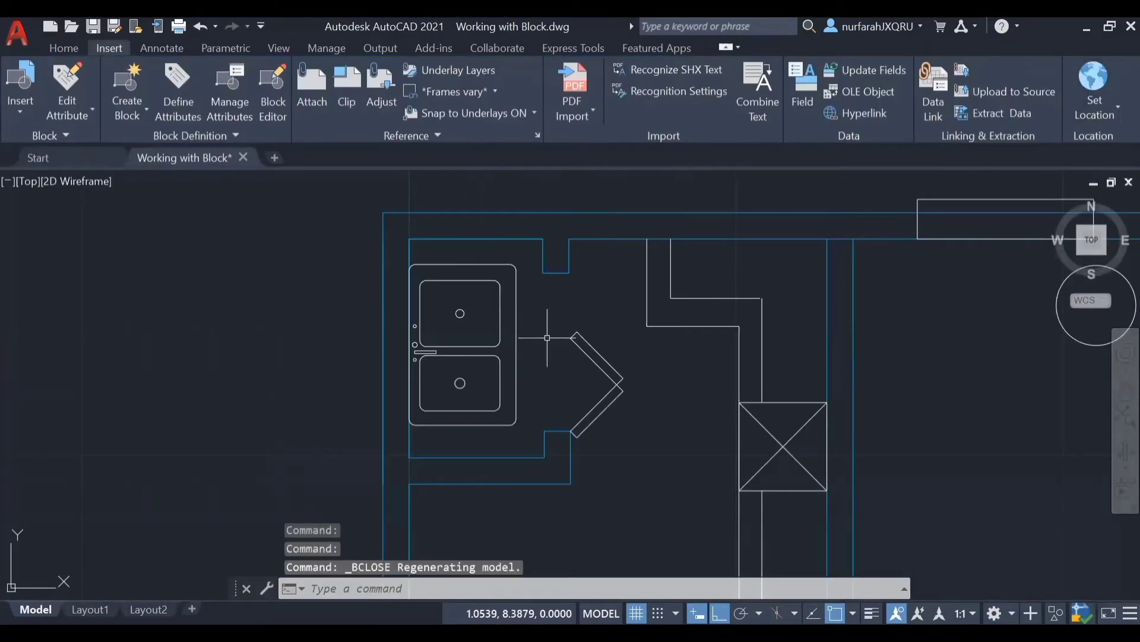
Step: Inspect the properties of the new kitchen sink block to check its type and name, and close them
{"action": "left_click", "coordinate": [516, 335]}
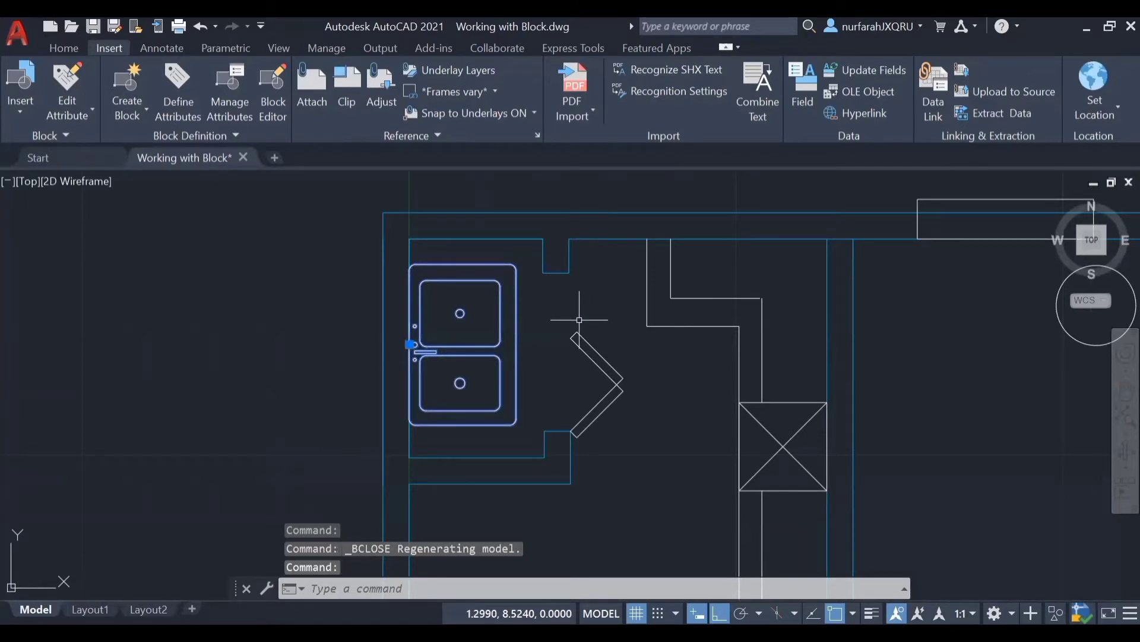
{"action": "type", "text": "PR"}
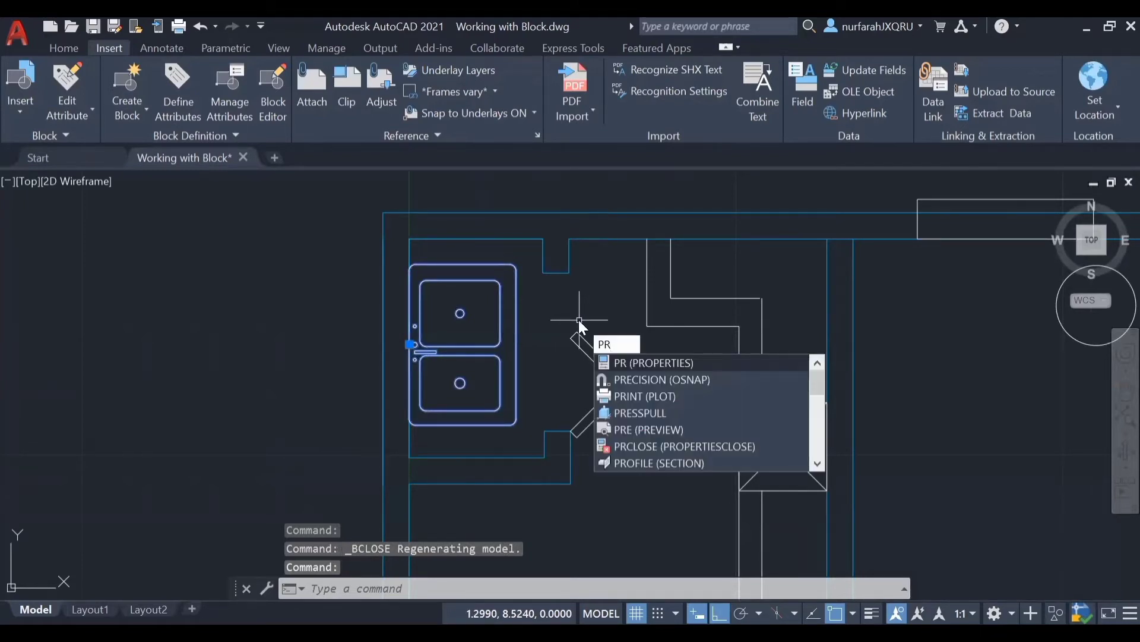
{"action": "key", "text": "Return"}
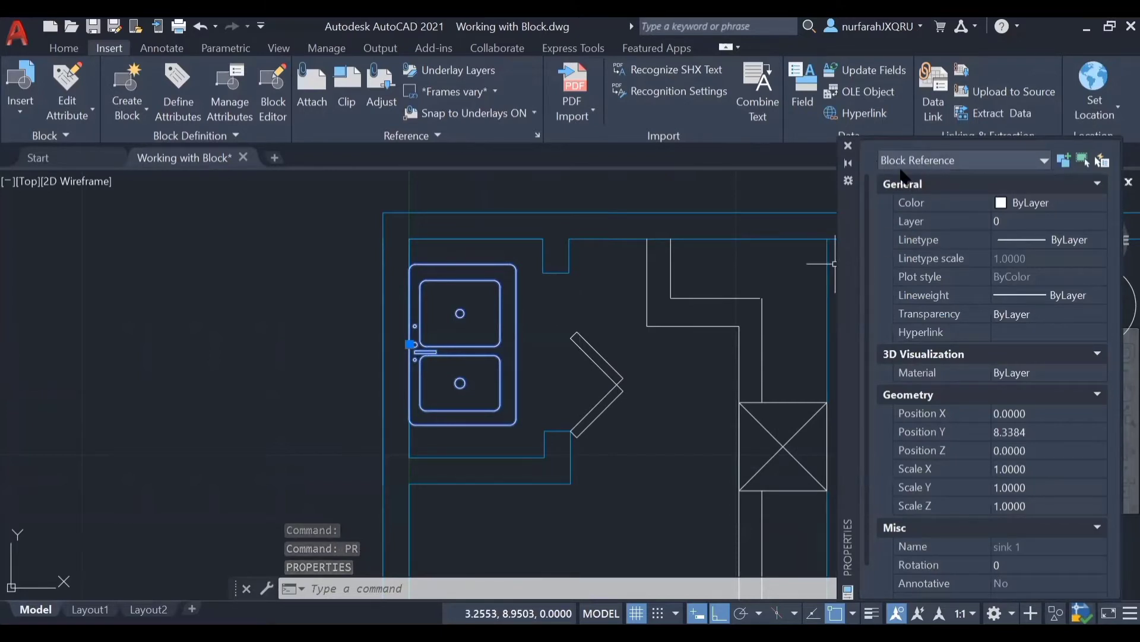
{"action": "left_click", "coordinate": [848, 146]}
Step: Delete the bath tub block beside the washbasin in the bathroom
{"action": "scroll", "coordinate": [713, 445], "scroll_direction": "down", "scroll_amount": 2}
{"action": "mouse_move", "coordinate": [831, 534]}
{"action": "middle_mouse_down"}
{"action": "mouse_move", "coordinate": [692, 424]}
{"action": "mouse_move", "coordinate": [352, 206]}
{"action": "mouse_move", "coordinate": [456, 187]}
{"action": "middle_mouse_up"}
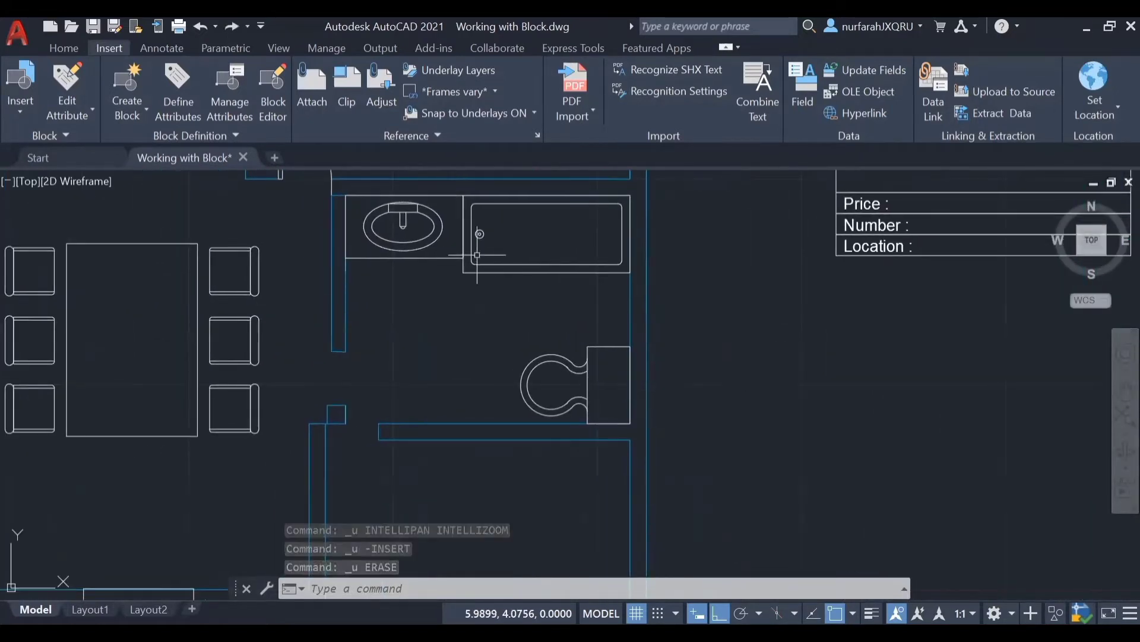
{"action": "left_click", "coordinate": [576, 273]}
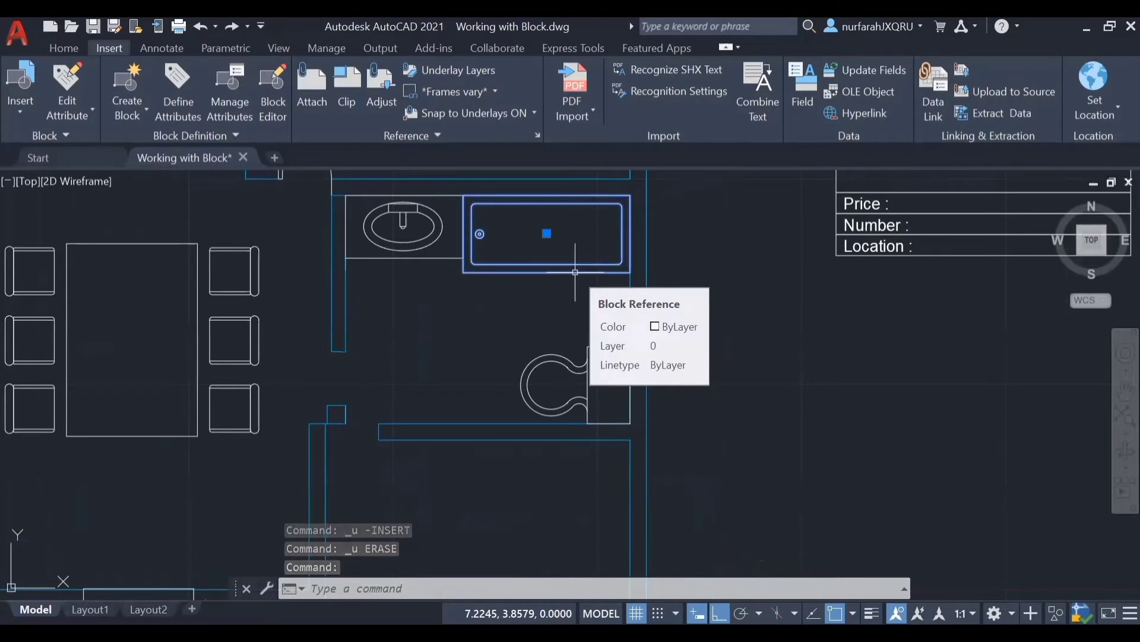
{"action": "key", "text": "Delete"}
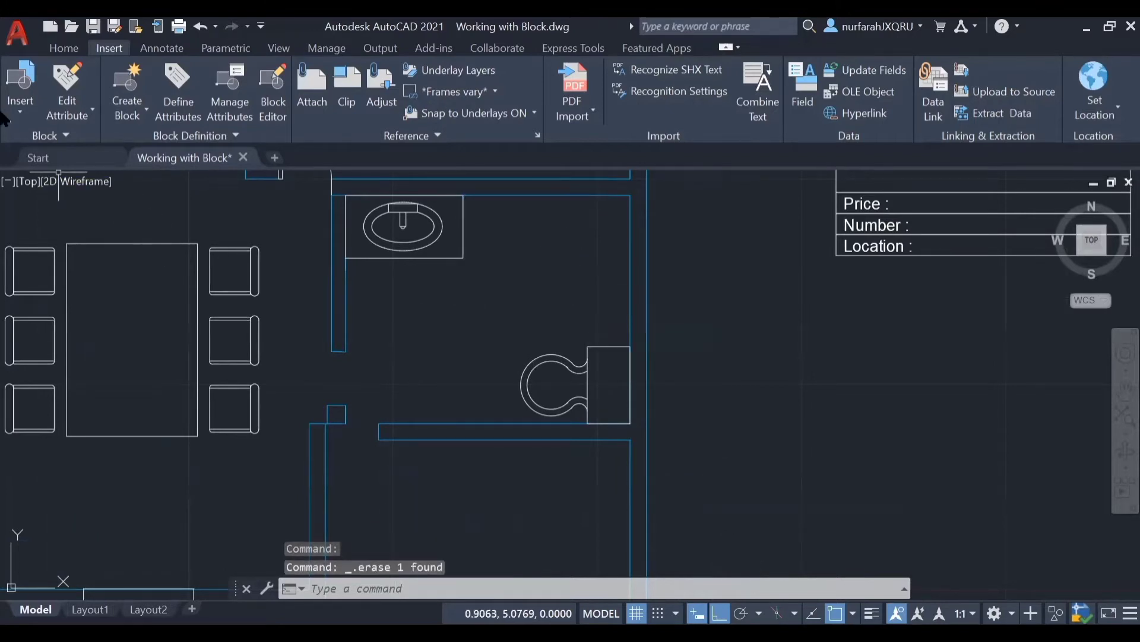
Step: Insert the "bath tub" block from the recent blocks into the bathroom below the washbasin, at about 6.12, 3.39
{"action": "left_click", "coordinate": [12, 113]}
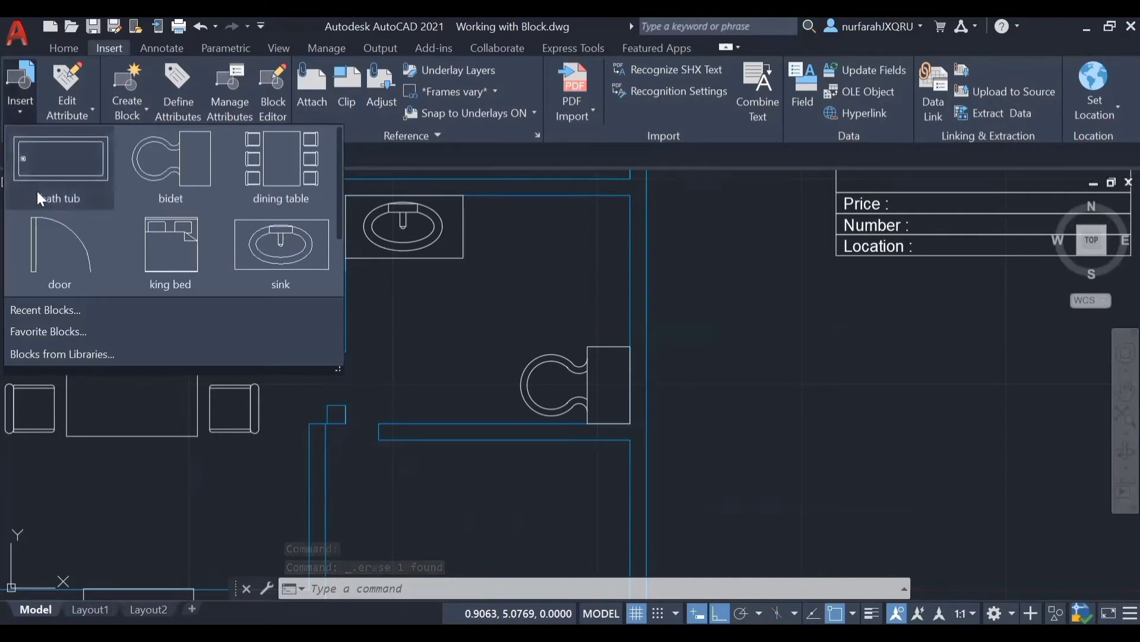
{"action": "left_click", "coordinate": [103, 303]}
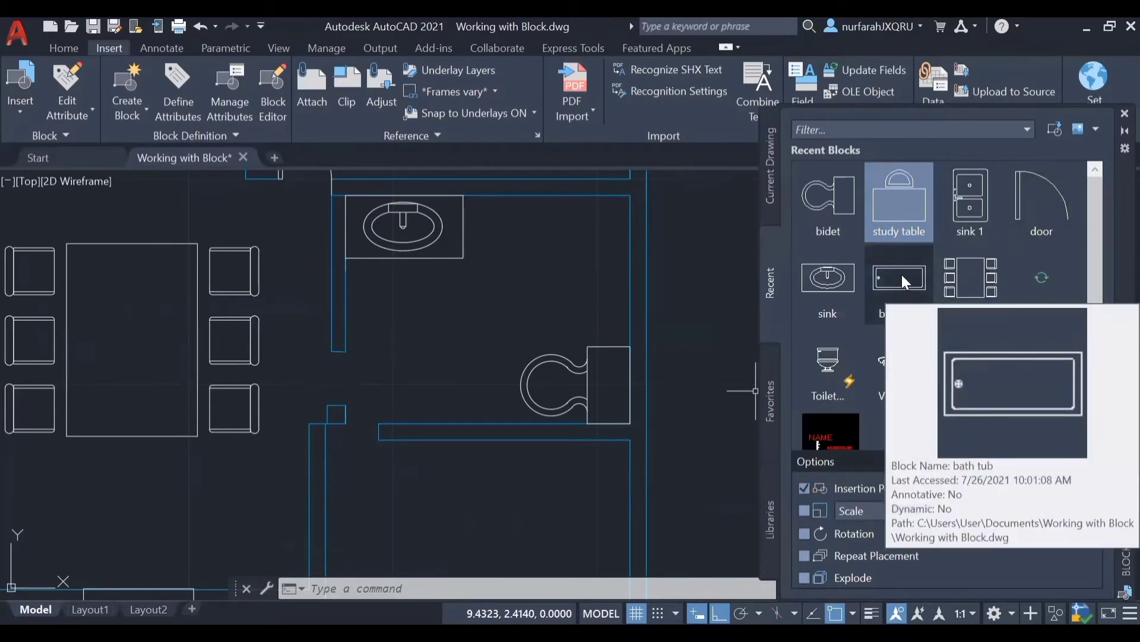
{"action": "left_click", "coordinate": [902, 275]}
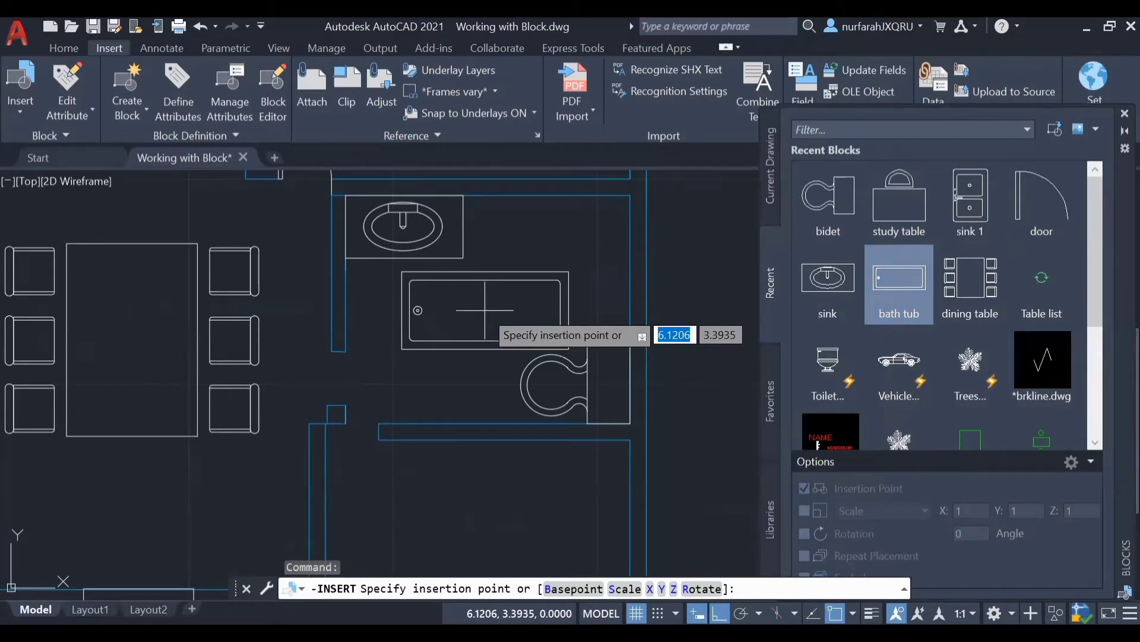
{"action": "left_click", "coordinate": [485, 309]}
Step: Open the "bath tub" block definition in the Block Editor and close the Blocks palette
{"action": "left_click", "coordinate": [279, 94]}
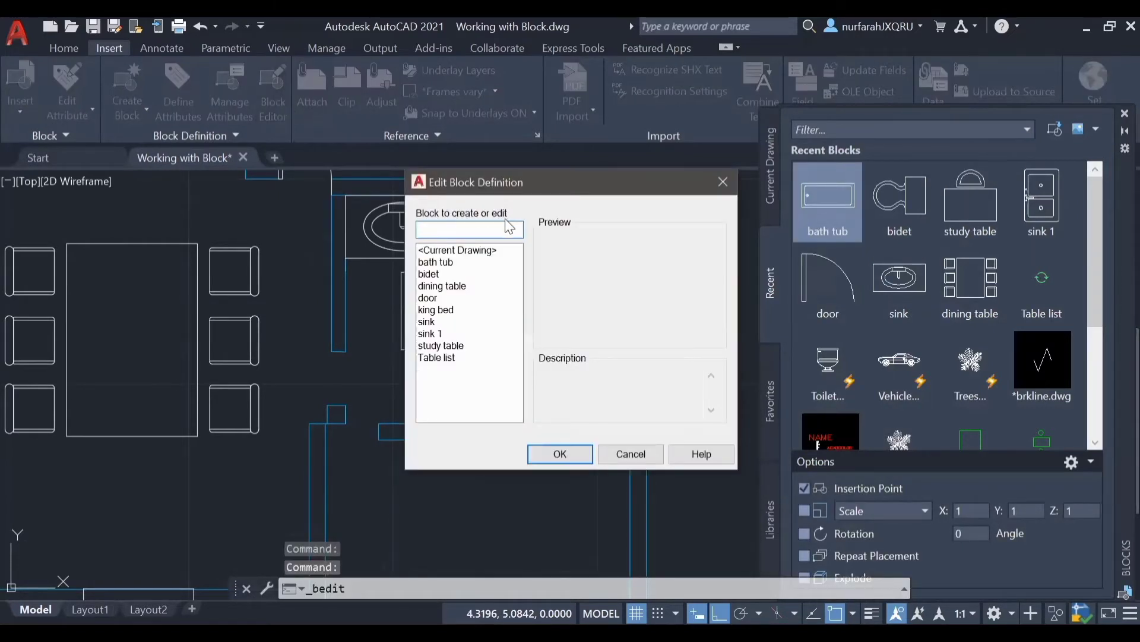
{"action": "left_click", "coordinate": [434, 263]}
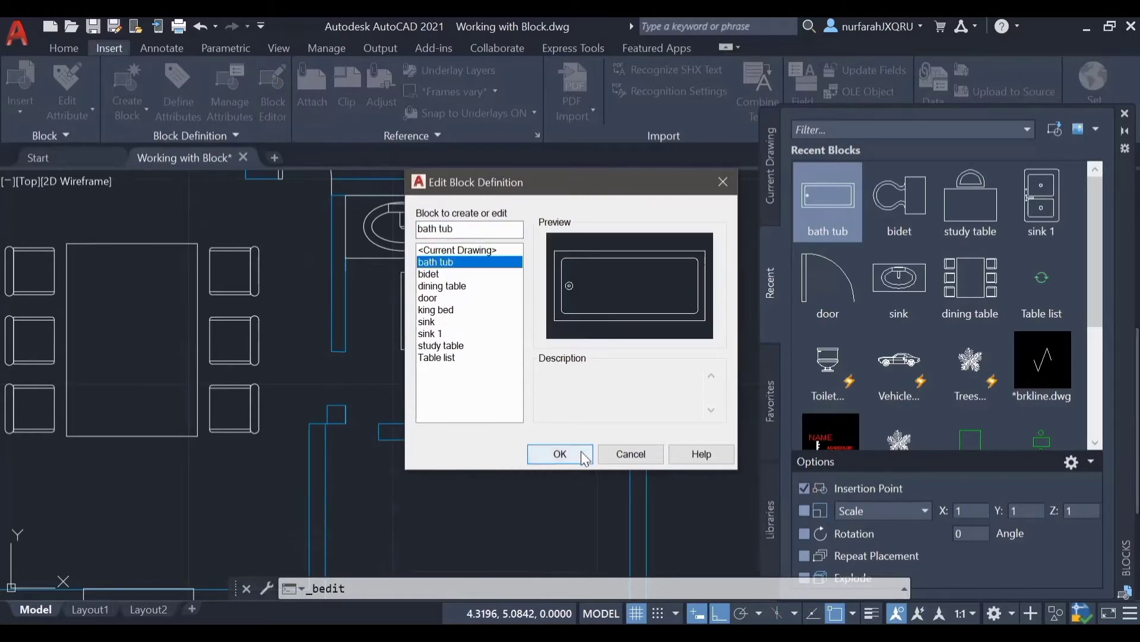
{"action": "left_click", "coordinate": [560, 454]}
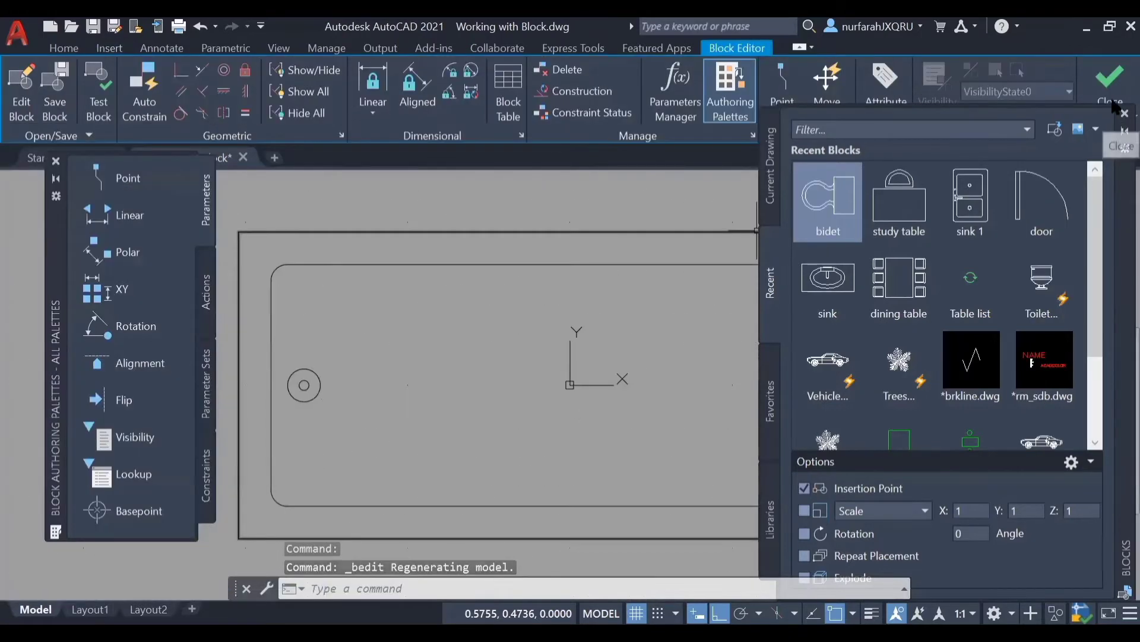
{"action": "left_click", "coordinate": [1121, 115]}
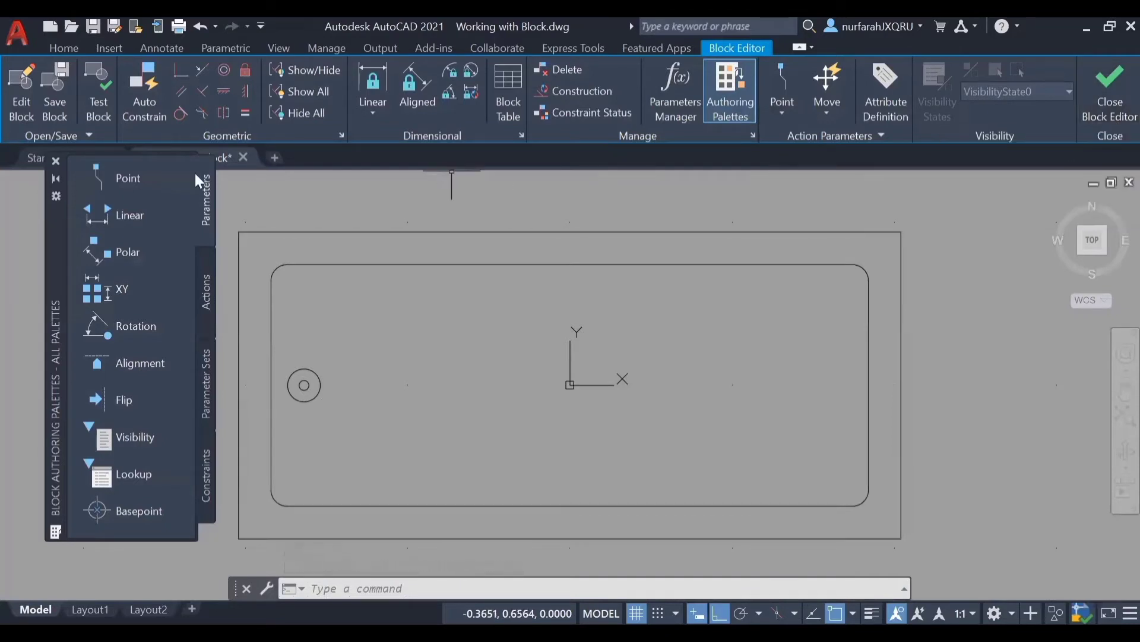
Step: Add a Point parameter at the tub's upper-right outer corner and place its label above and to the right of it
{"action": "left_click", "coordinate": [127, 187]}
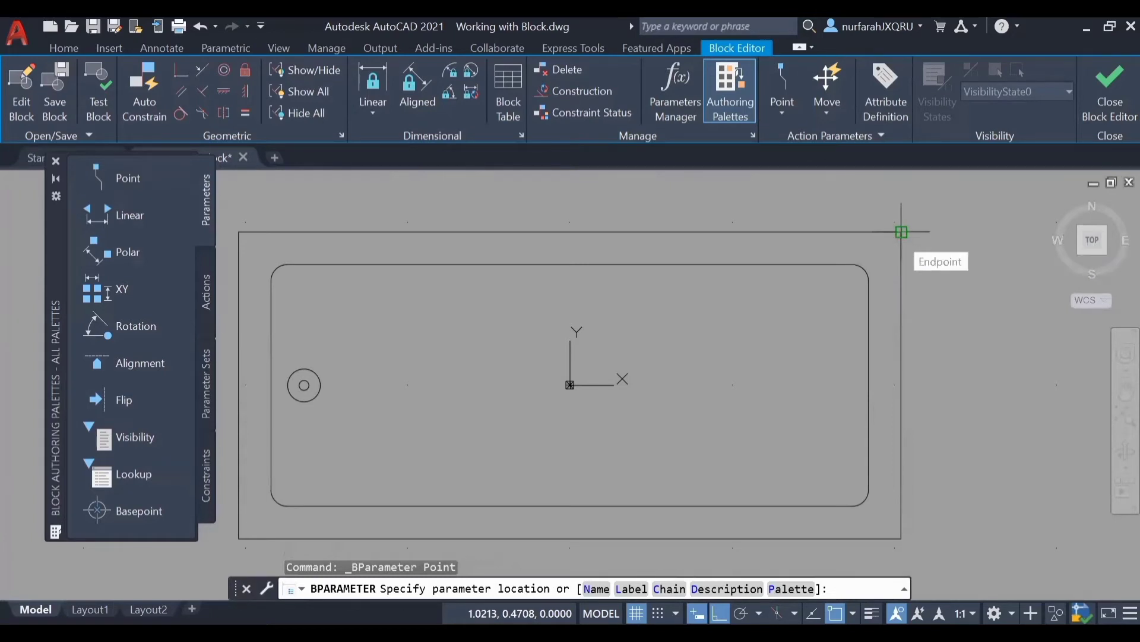
{"action": "scroll", "coordinate": [902, 231], "scroll_direction": "down", "scroll_amount": 4}
{"action": "middle_click_drag", "start_coordinate": [899, 237], "coordinate": [776, 336]}
{"action": "left_click", "coordinate": [776, 335]}
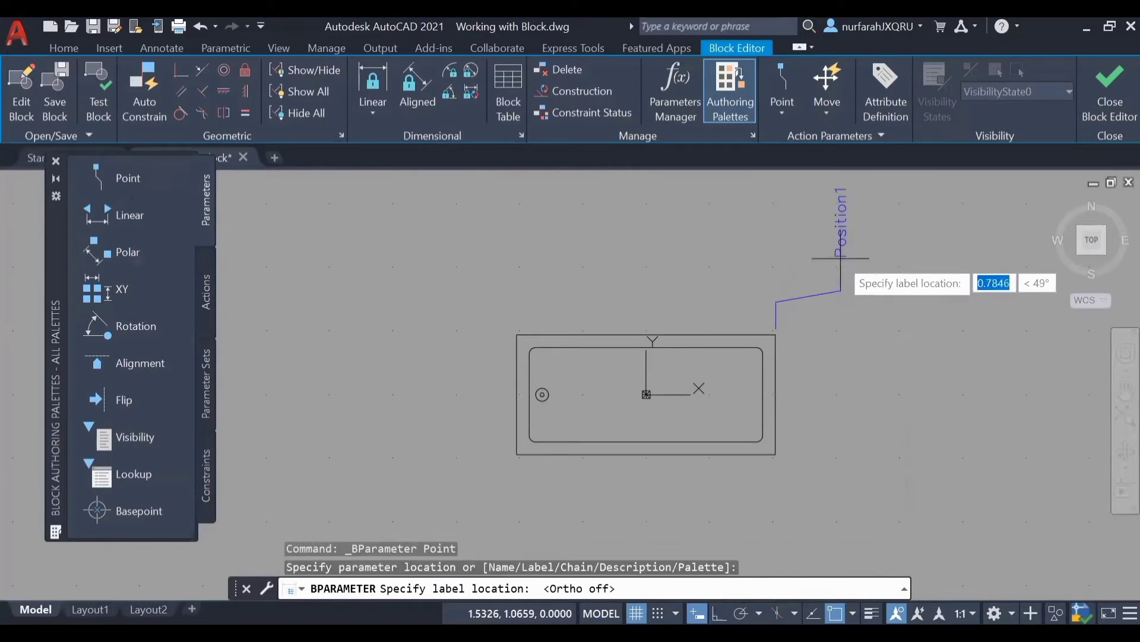
{"action": "left_click", "coordinate": [840, 290]}
Step: Add Point parameters at the midpoint of the tub's right edge and its lower-right corner, and close the Block Editor saving the changes
{"action": "left_click", "coordinate": [124, 186]}
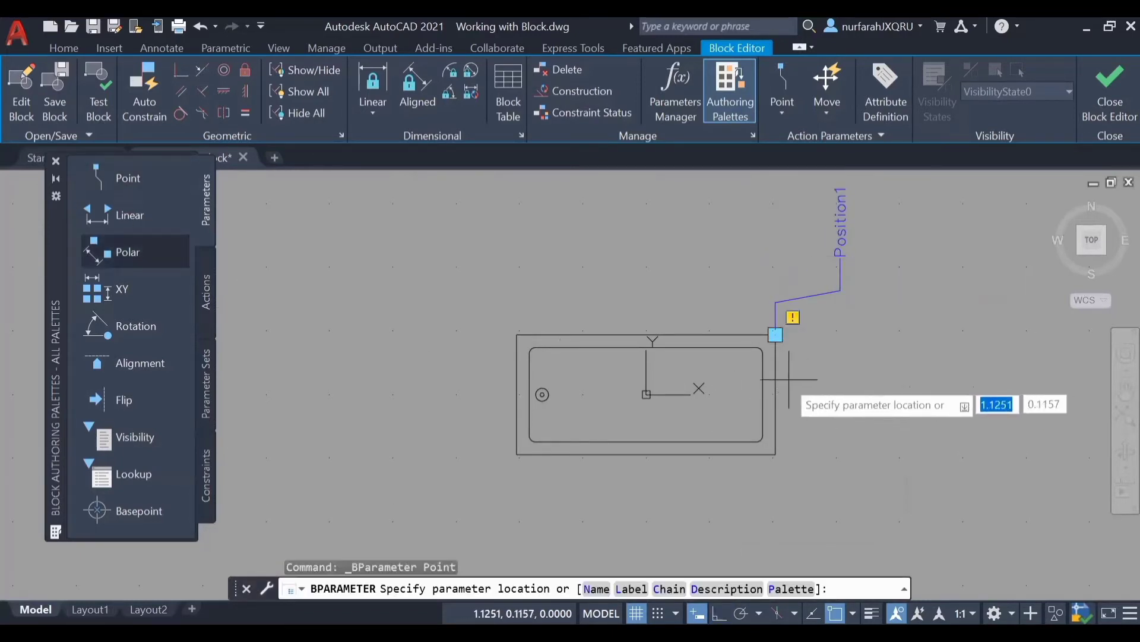
{"action": "left_click", "coordinate": [791, 395]}
{"action": "left_click", "coordinate": [857, 384]}
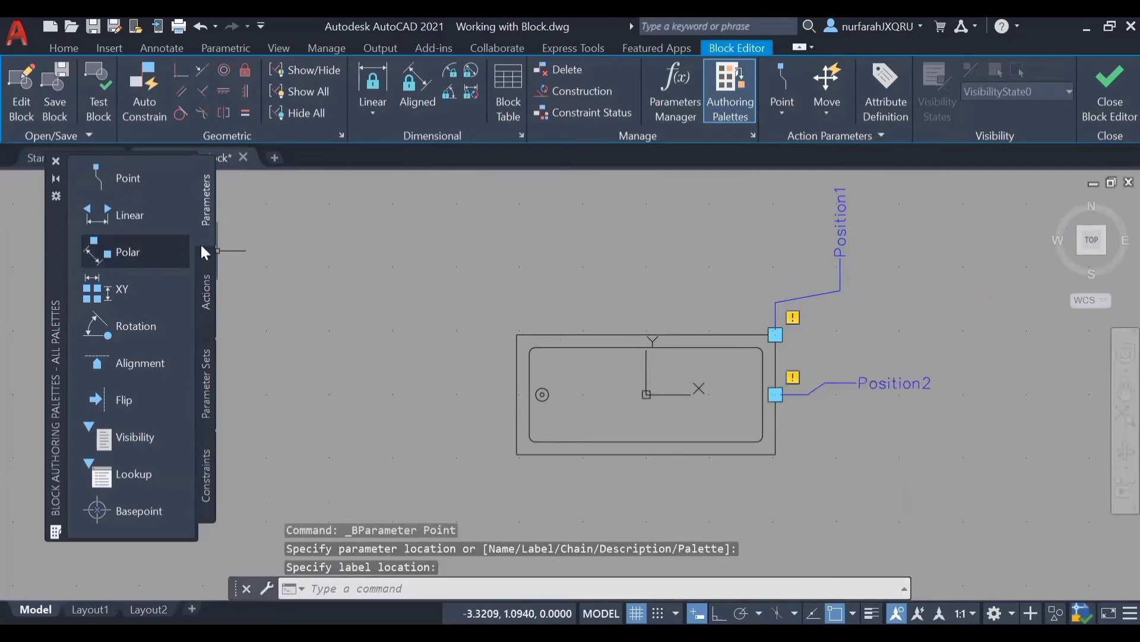
{"action": "left_click", "coordinate": [776, 453]}
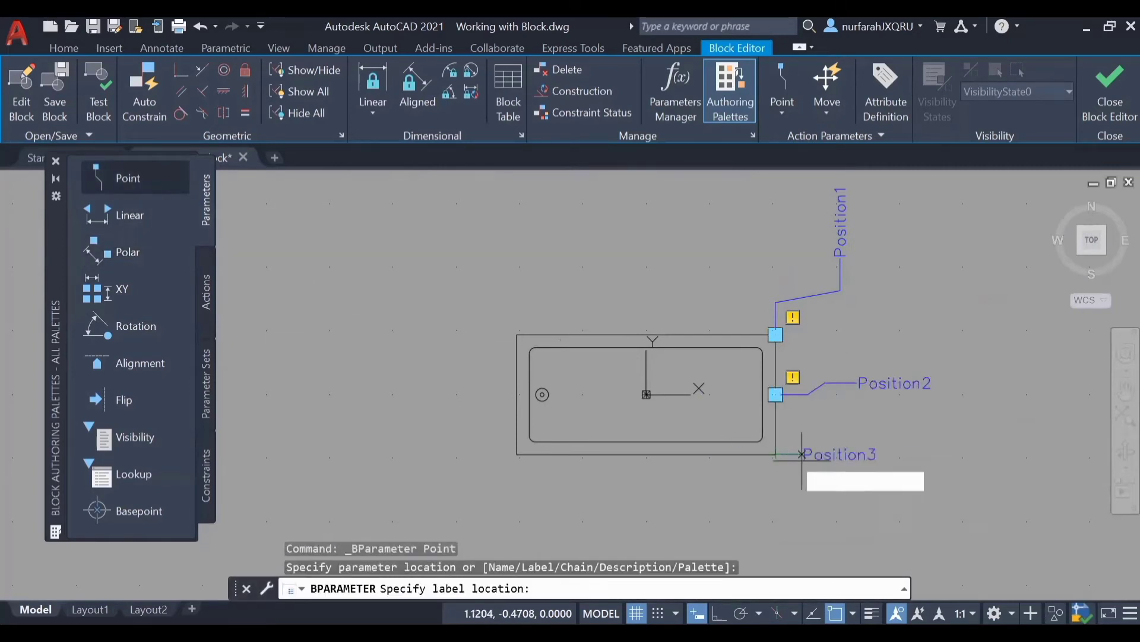
{"action": "left_click", "coordinate": [872, 480]}
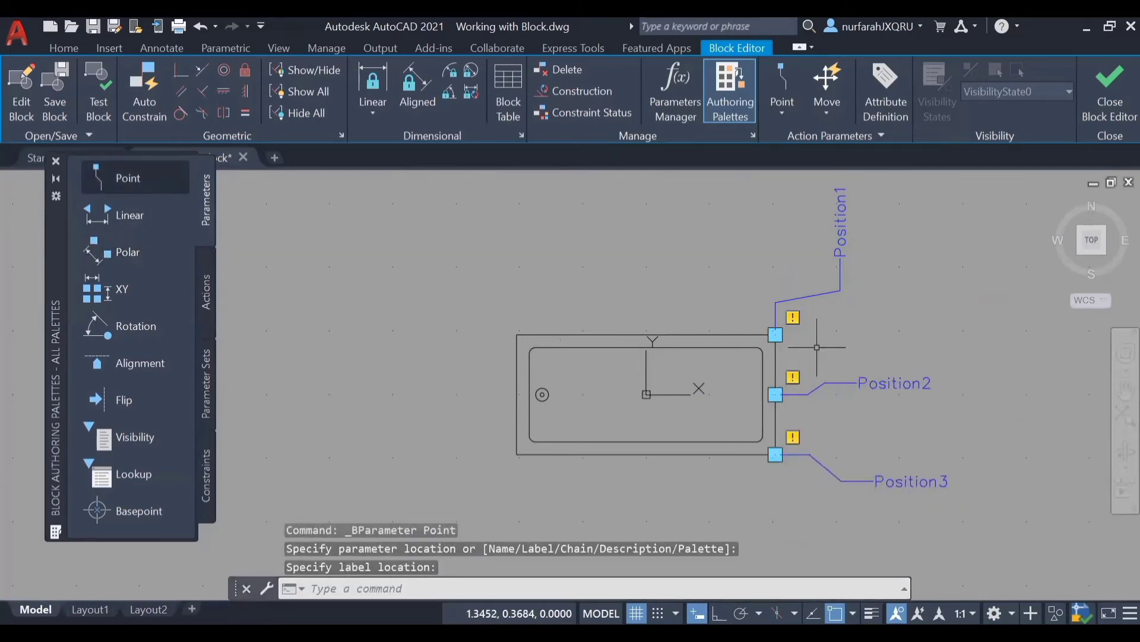
{"action": "left_click", "coordinate": [1106, 102]}
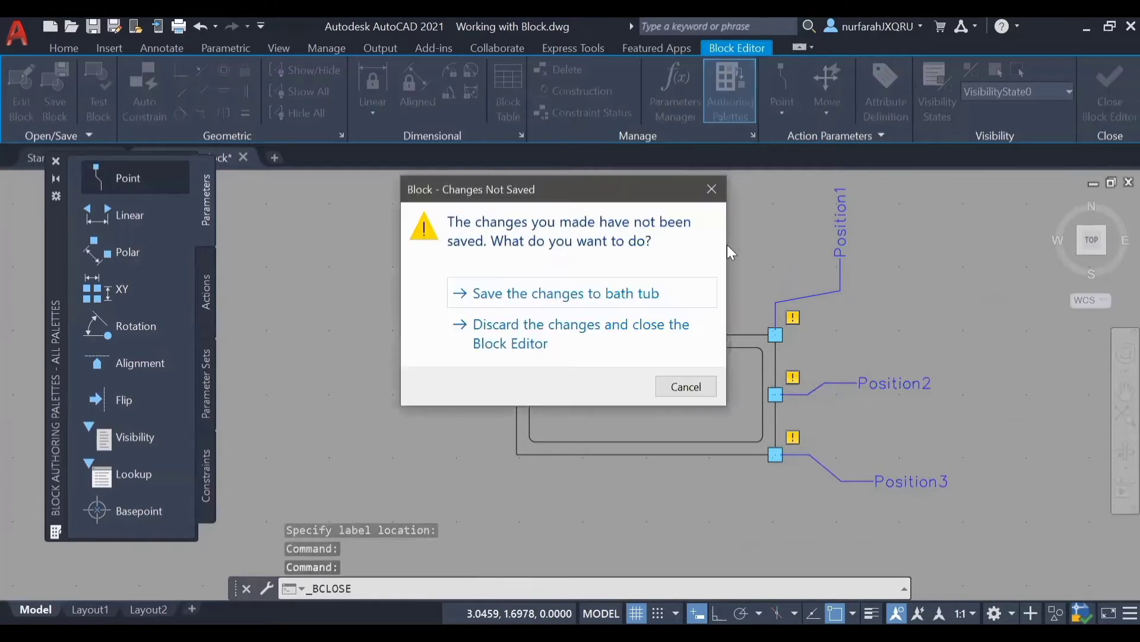
{"action": "left_click", "coordinate": [561, 293]}
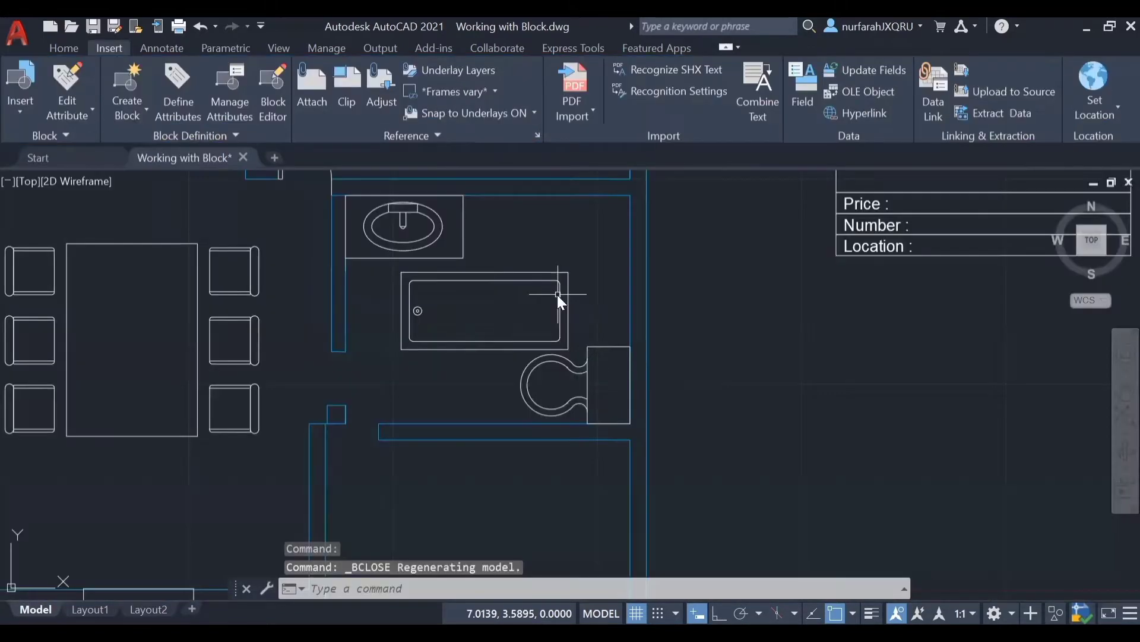
Step: Replace the bathroom's tub with a new "bath tub" block whose upper-right corner snaps to the room's upper-right corner at 7.9, 4.8
{"action": "left_click", "coordinate": [567, 275]}
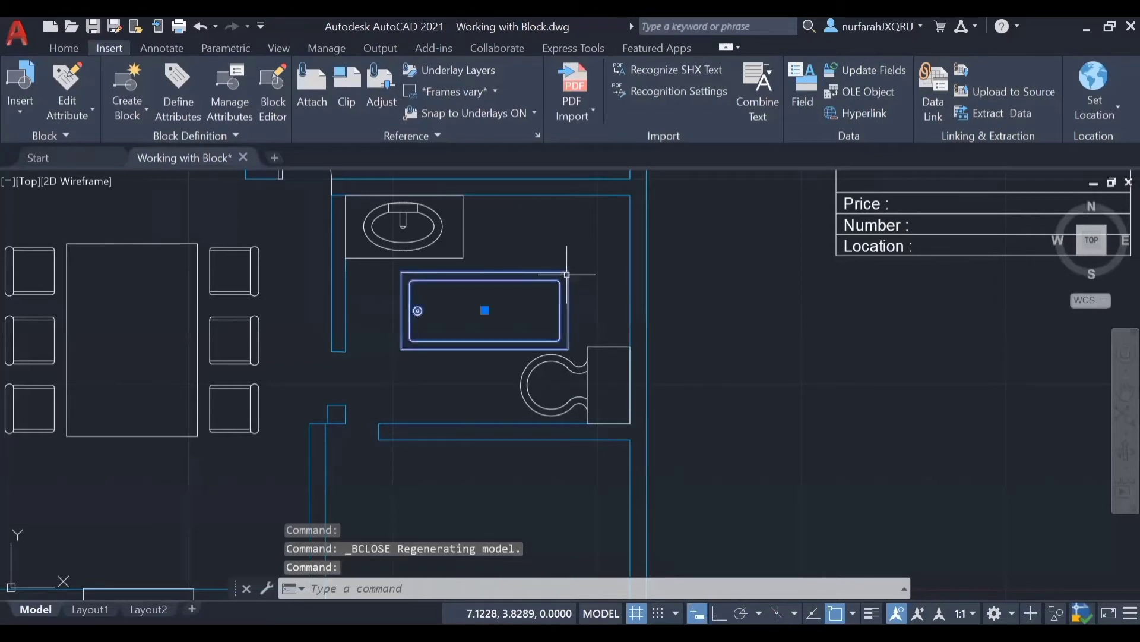
{"action": "key", "text": "Delete"}
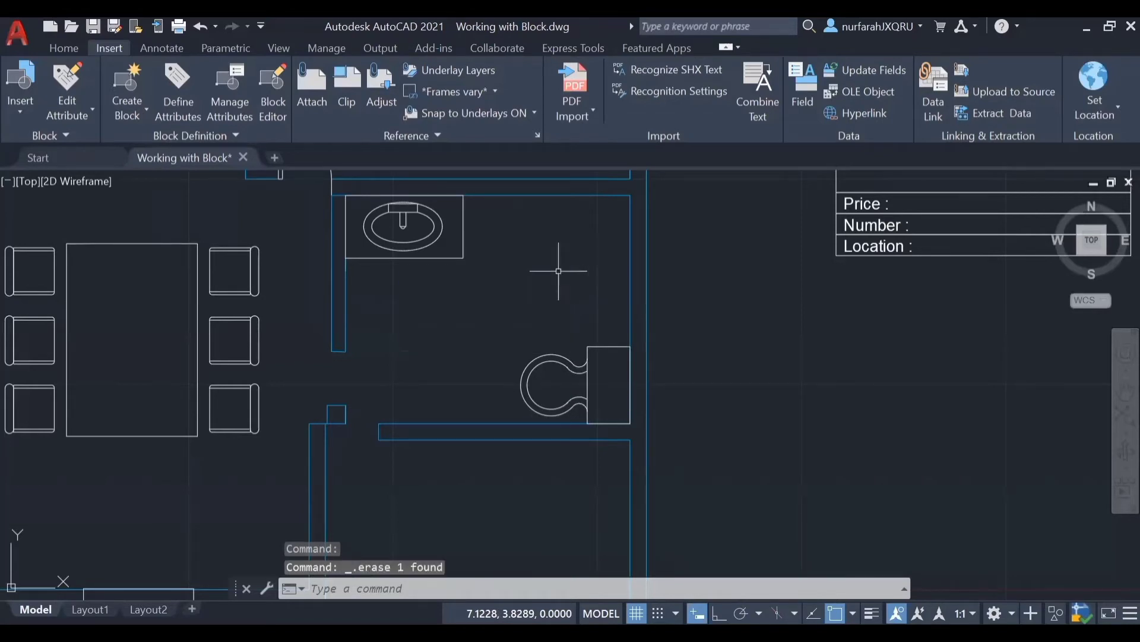
{"action": "left_click", "coordinate": [18, 107]}
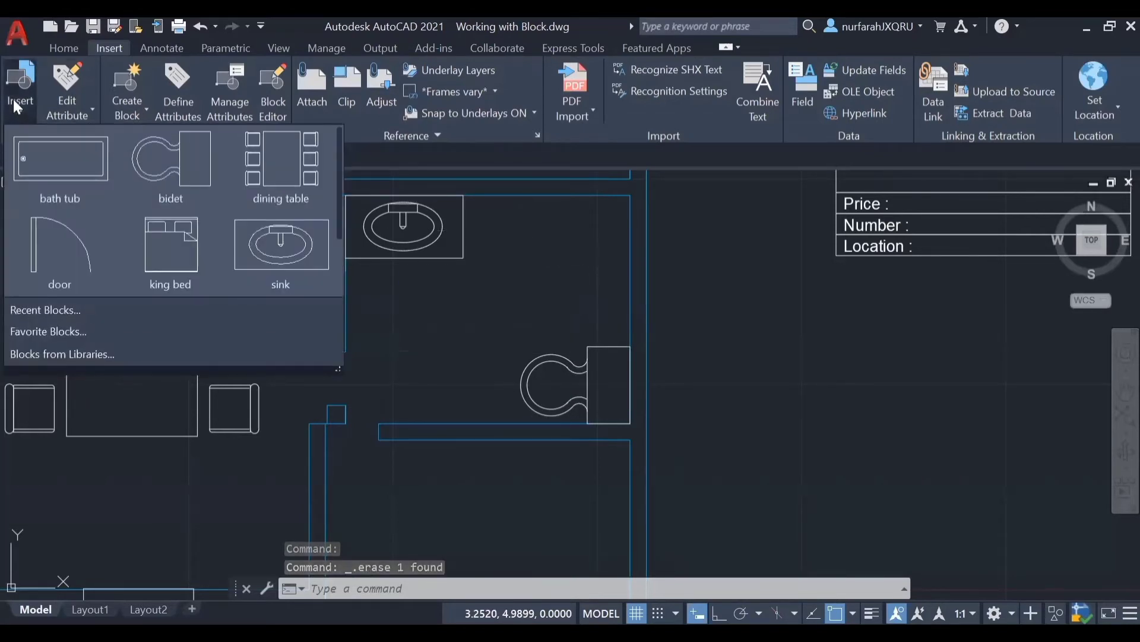
{"action": "left_click", "coordinate": [41, 155]}
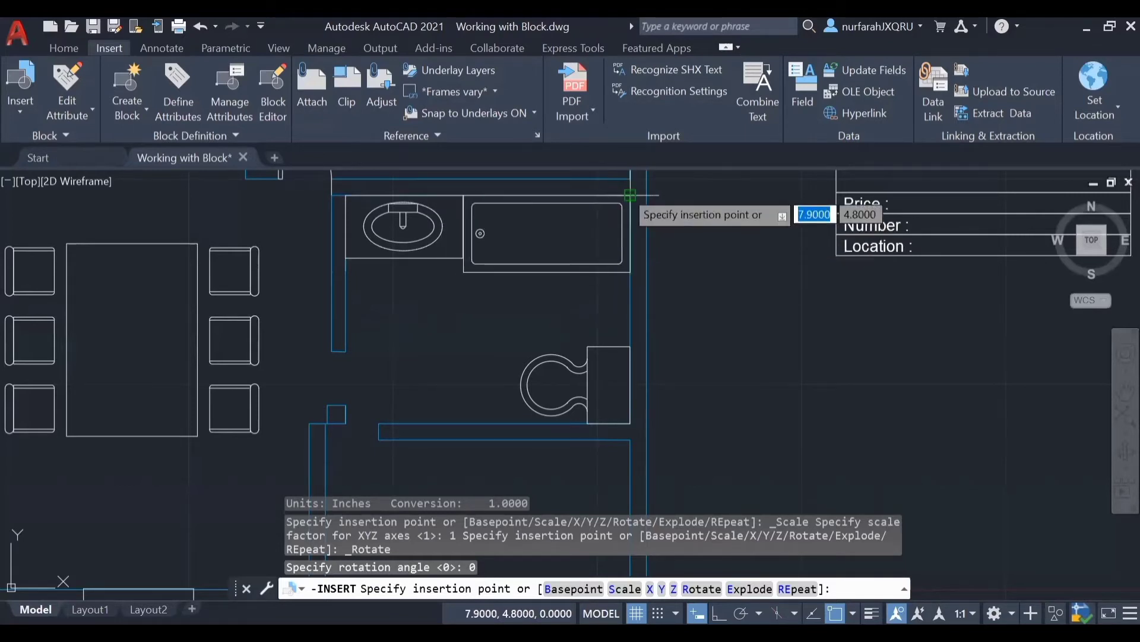
{"action": "left_click", "coordinate": [630, 195]}
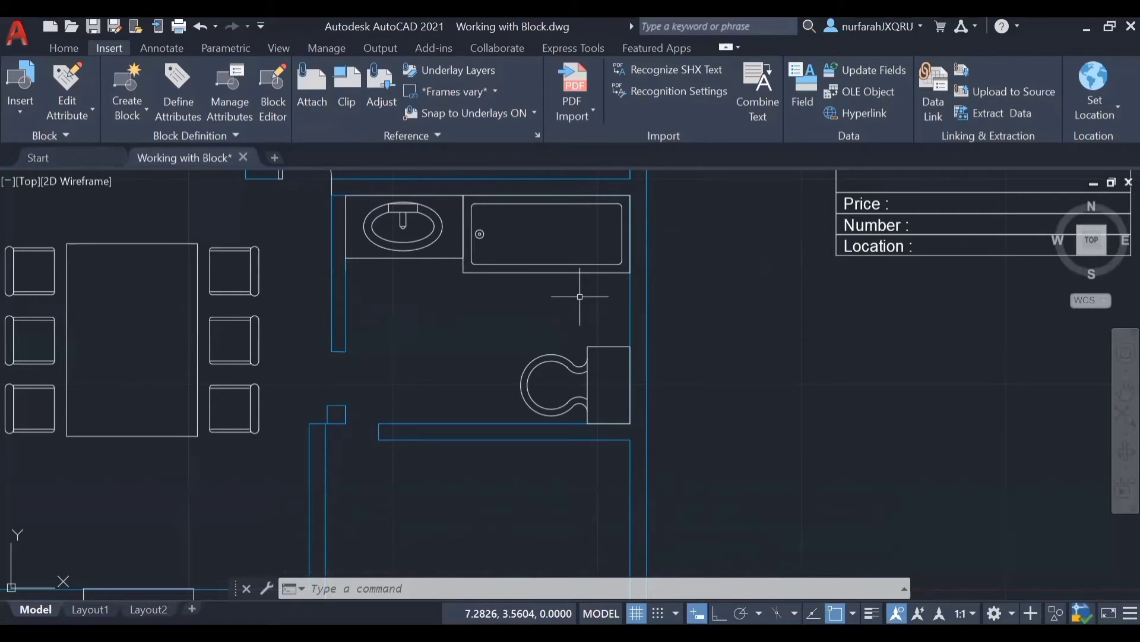
Step: Open the "sink" block definition of the bathroom washbasin in the Block Editor
{"action": "left_click", "coordinate": [410, 258]}
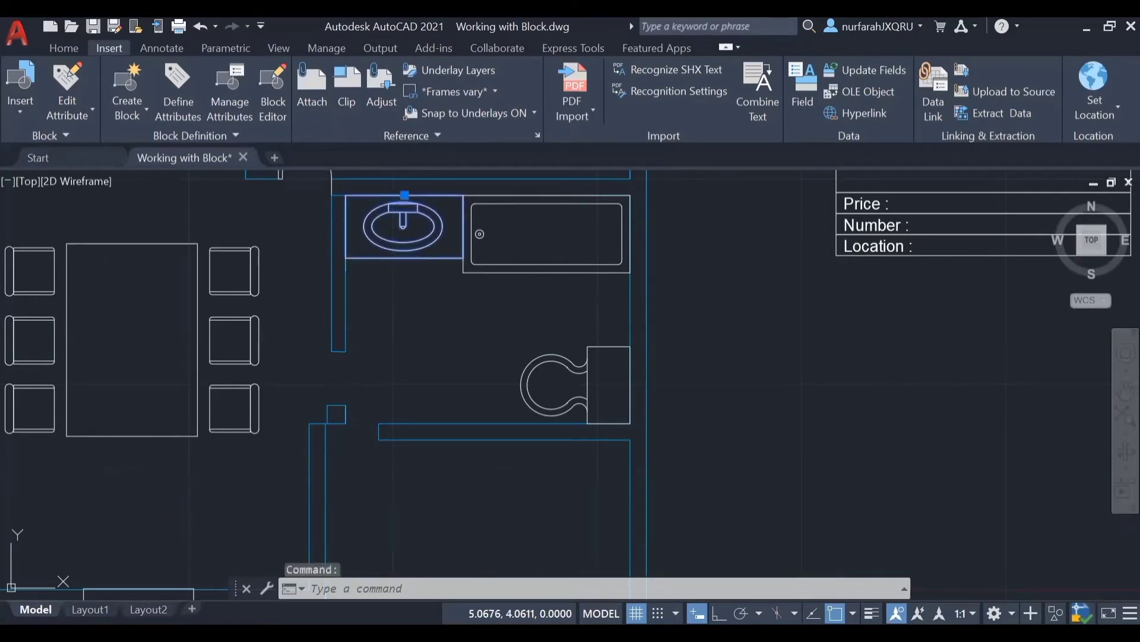
{"action": "double_click", "coordinate": [397, 256]}
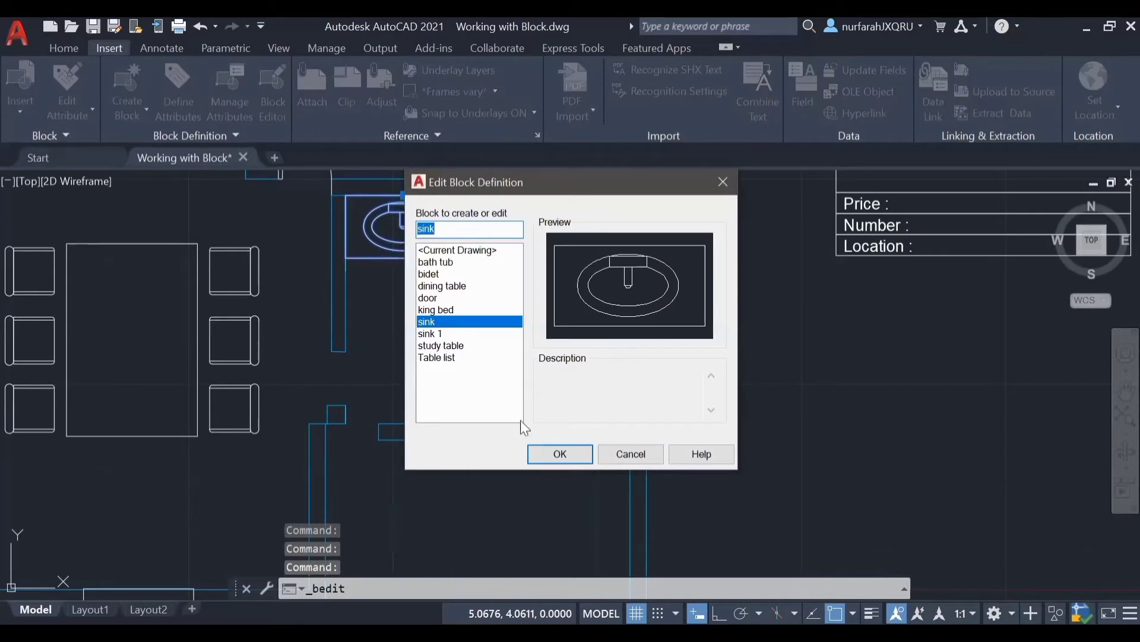
{"action": "left_click", "coordinate": [546, 452]}
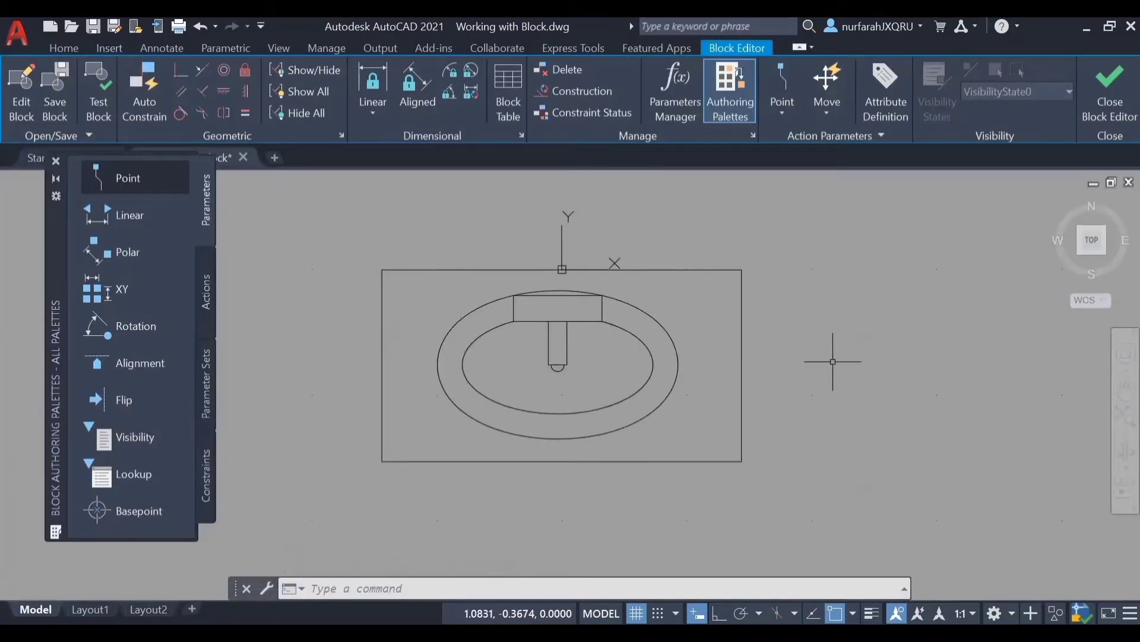
Step: Add a Rotation parameter based at the faucet tip, with a radius of about 0.9 and a default angle of 0
{"action": "left_click", "coordinate": [123, 326]}
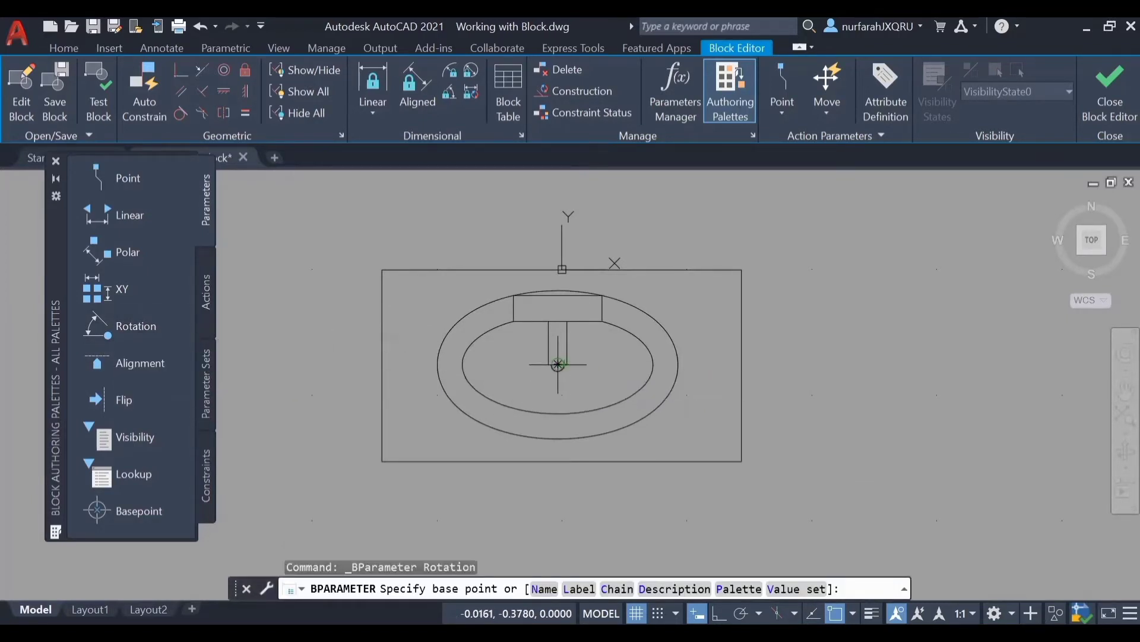
{"action": "left_click", "coordinate": [558, 365]}
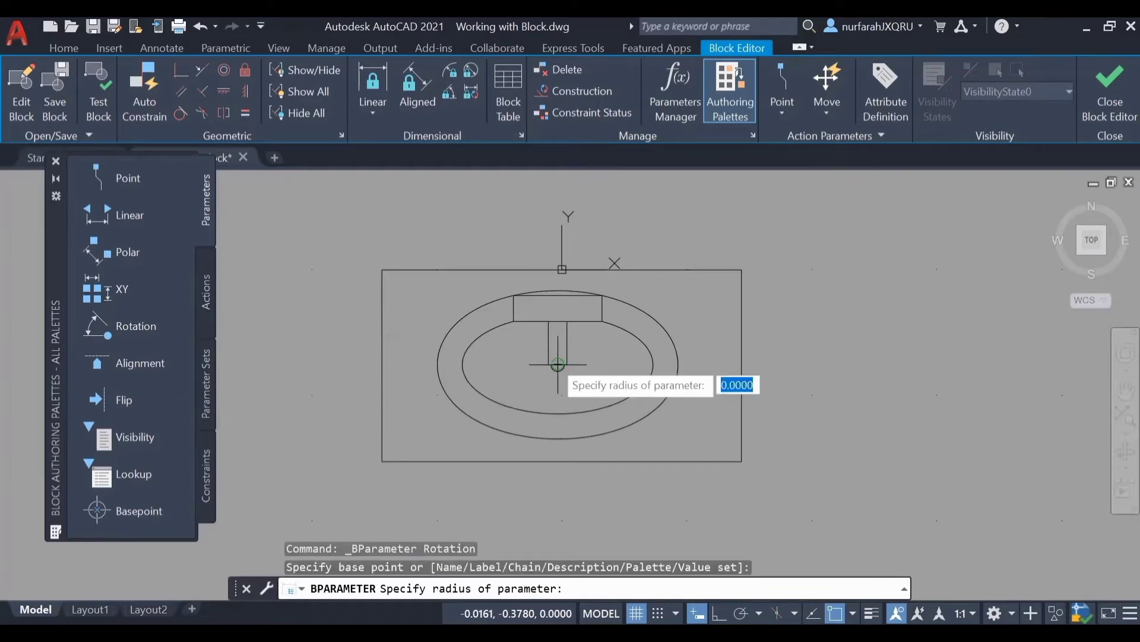
{"action": "scroll", "coordinate": [663, 427], "scroll_direction": "down", "scroll_amount": 2}
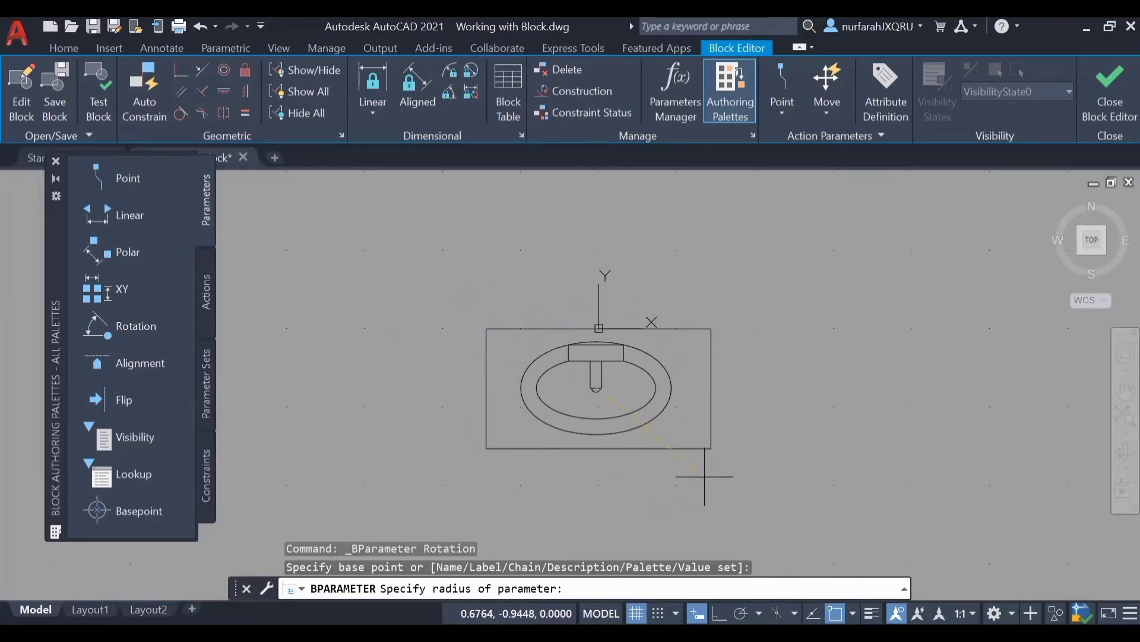
{"action": "left_click", "coordinate": [705, 476]}
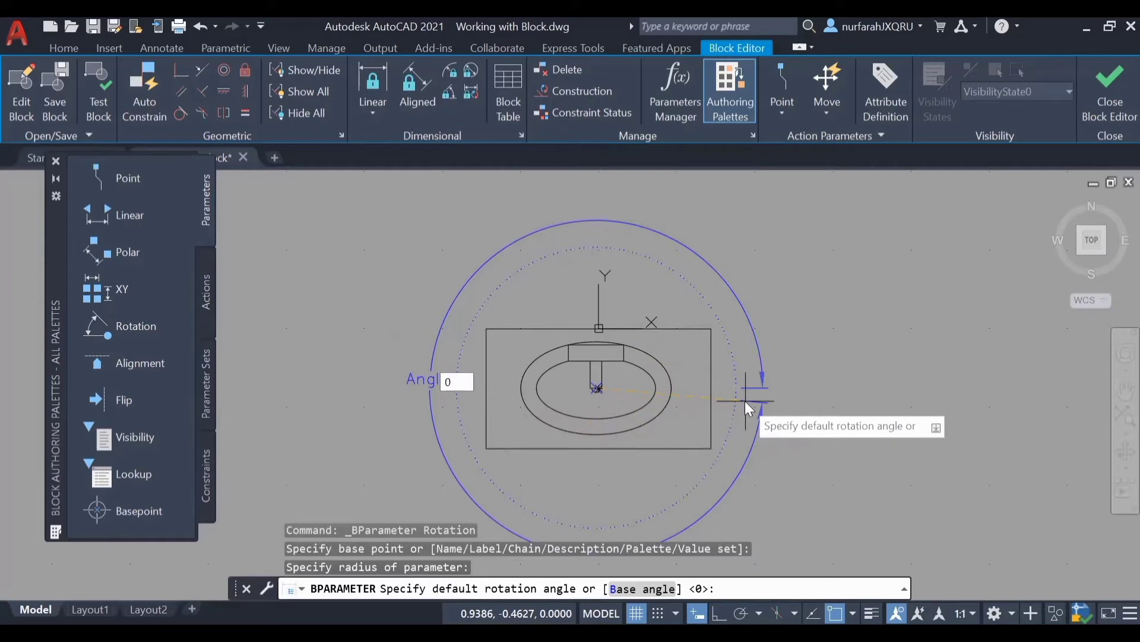
{"action": "key", "text": "Return"}
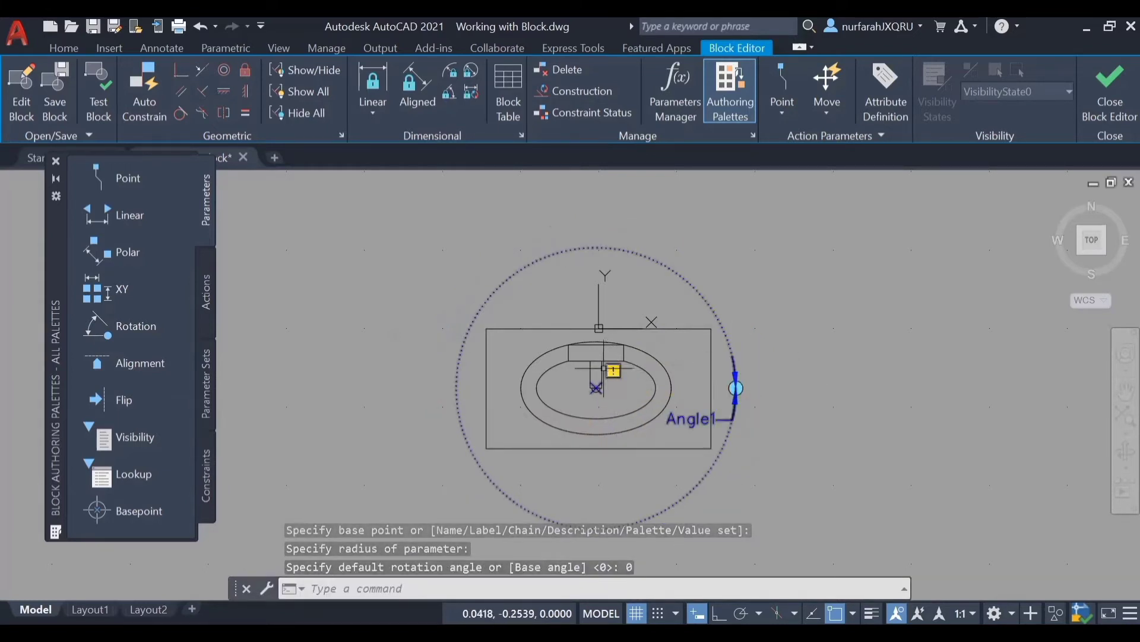
Step: Attach a Rotate action to the Angle1 parameter for all sink geometry, and close the Block Editor saving the changes
{"action": "left_click", "coordinate": [202, 306]}
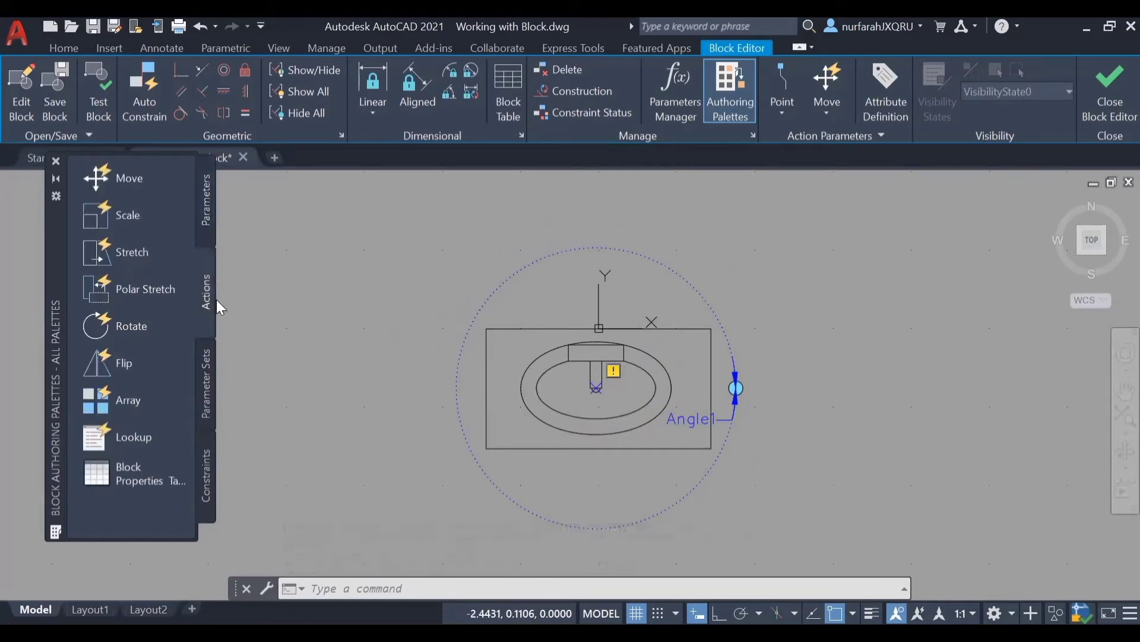
{"action": "left_click", "coordinate": [137, 329]}
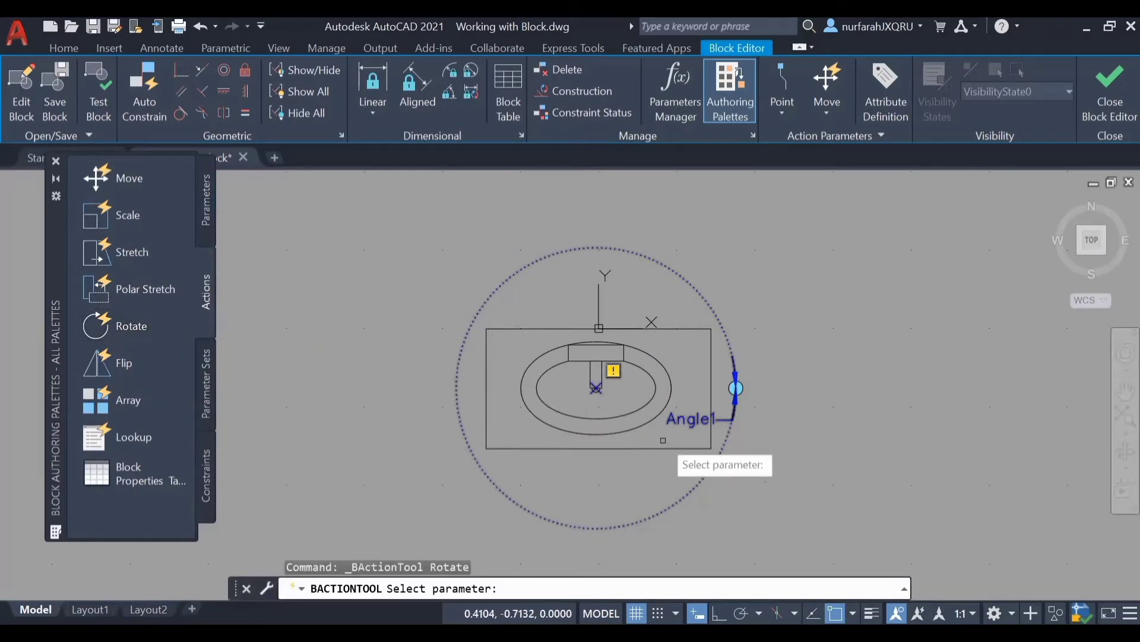
{"action": "left_click", "coordinate": [691, 422]}
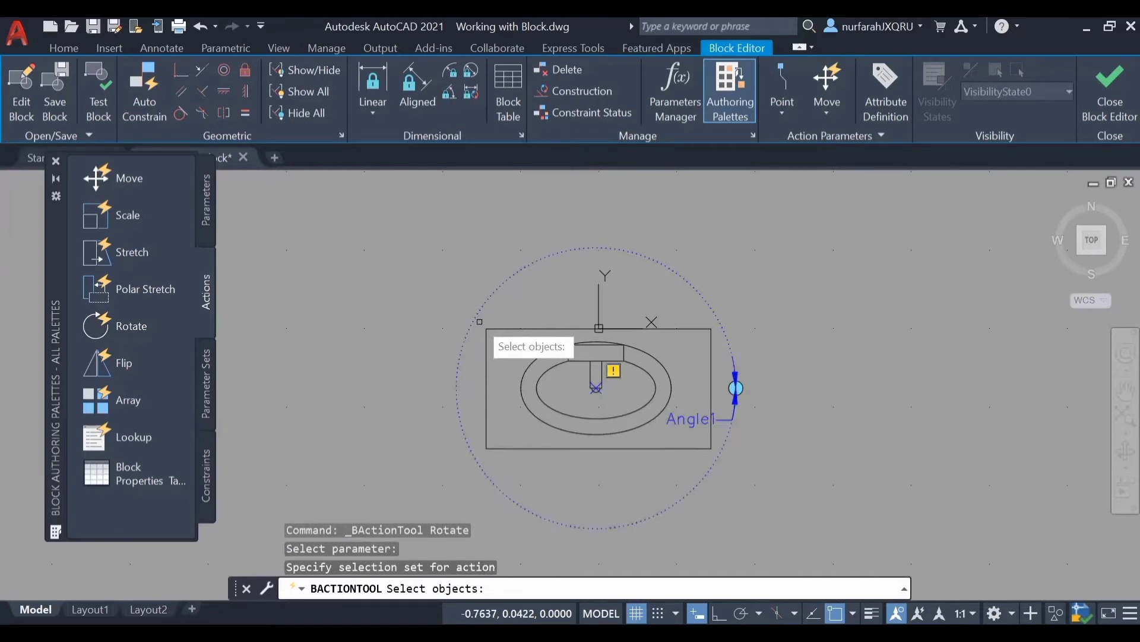
{"action": "left_click", "coordinate": [480, 322]}
{"action": "left_click", "coordinate": [718, 471]}
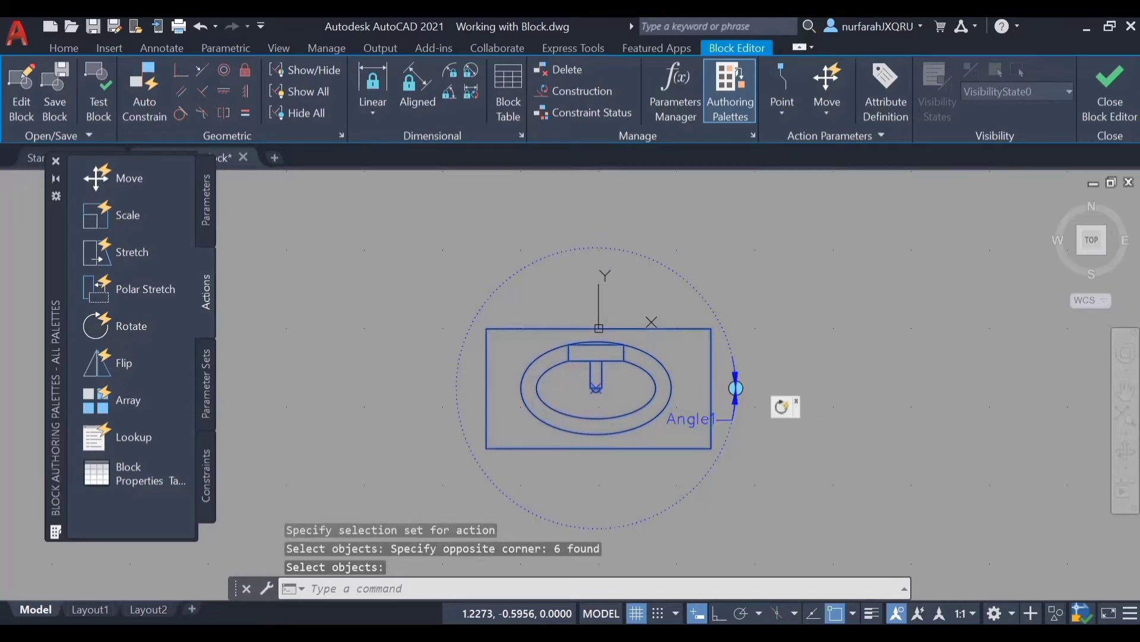
{"action": "left_click", "coordinate": [1110, 89]}
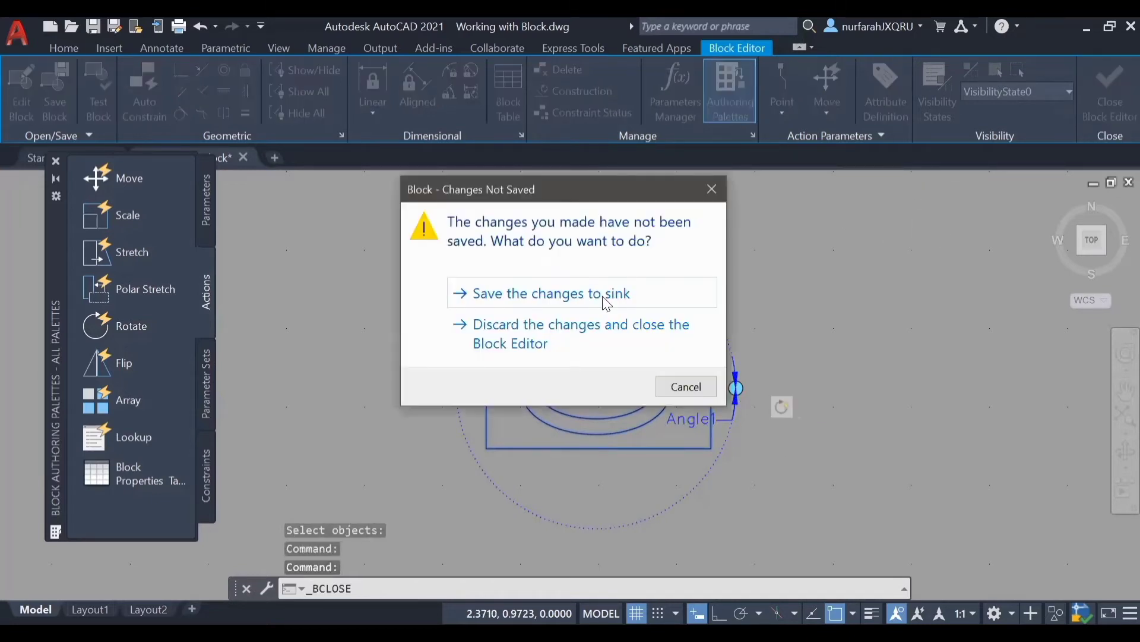
{"action": "left_click", "coordinate": [602, 301]}
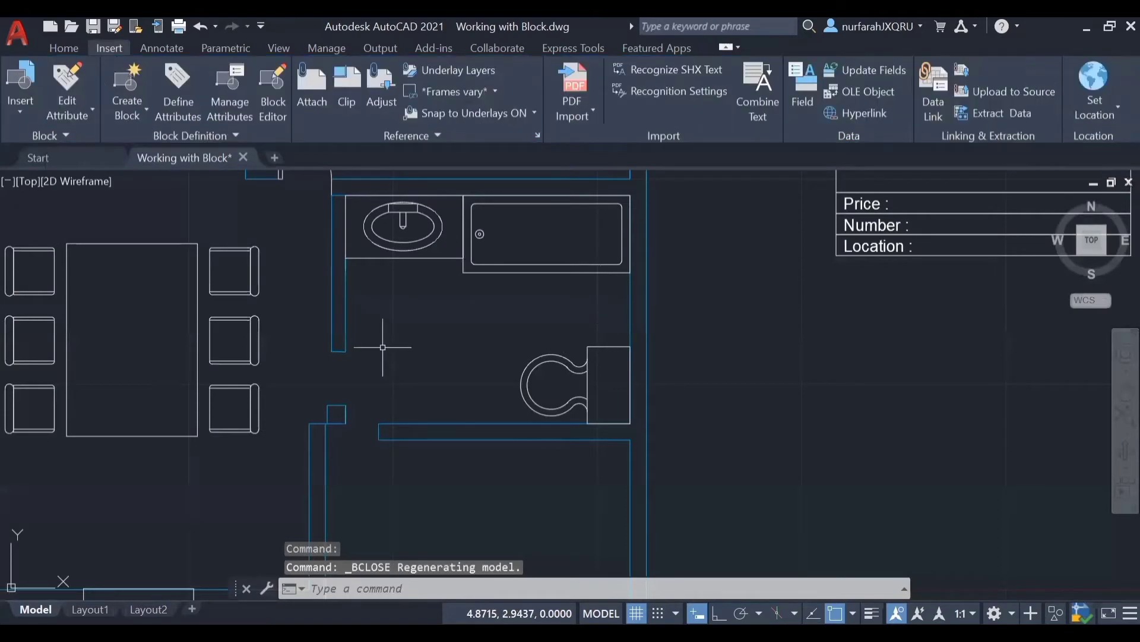
Step: Rotate the bathroom sink 90 degrees counterclockwise with its rotation grip and Ortho on, so the faucet is on the left side
{"action": "left_click", "coordinate": [418, 256]}
{"action": "scroll", "coordinate": [494, 234], "scroll_direction": "up", "scroll_amount": 5}
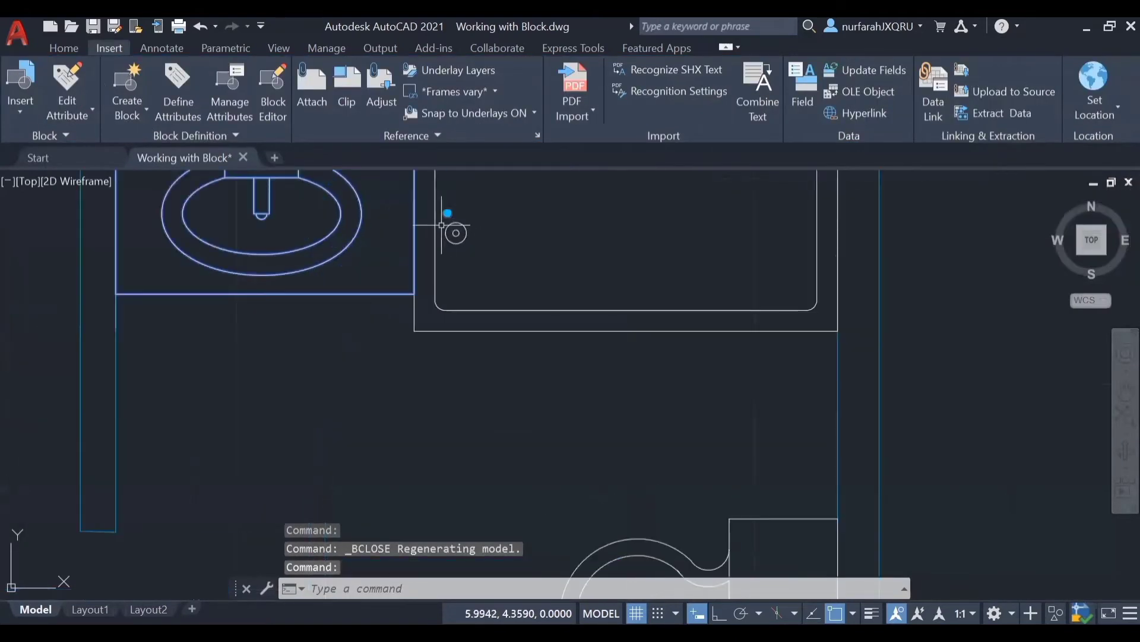
{"action": "scroll", "coordinate": [441, 200], "scroll_direction": "down", "scroll_amount": 5}
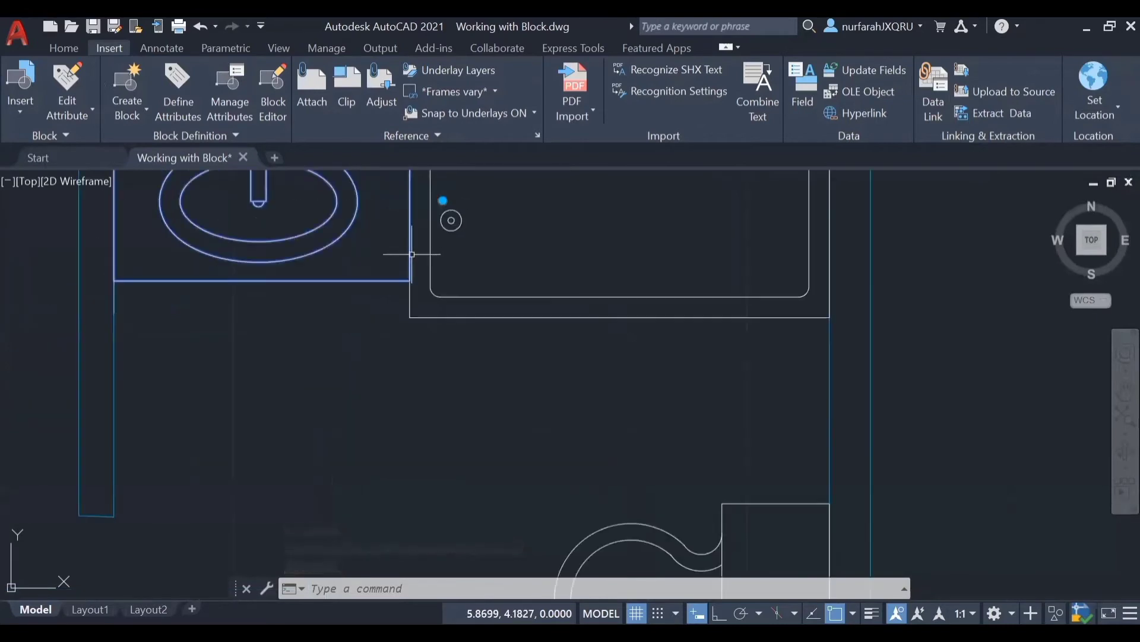
{"action": "left_click", "coordinate": [483, 299]}
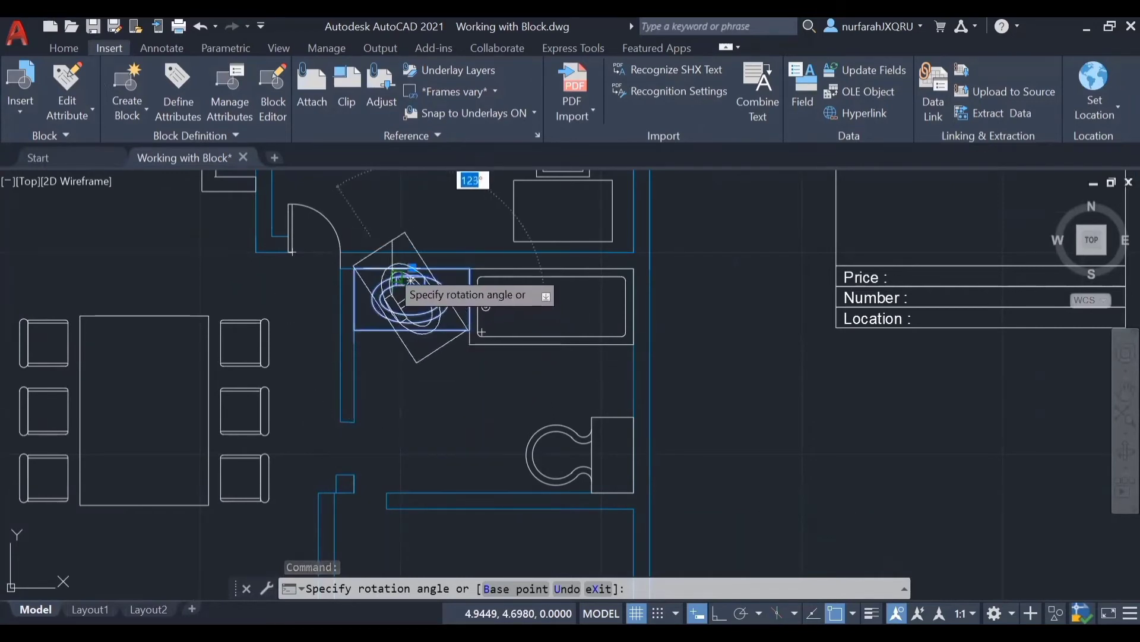
{"action": "key", "text": "F8"}
{"action": "left_click", "coordinate": [395, 274]}
{"action": "key", "text": "Escape"}
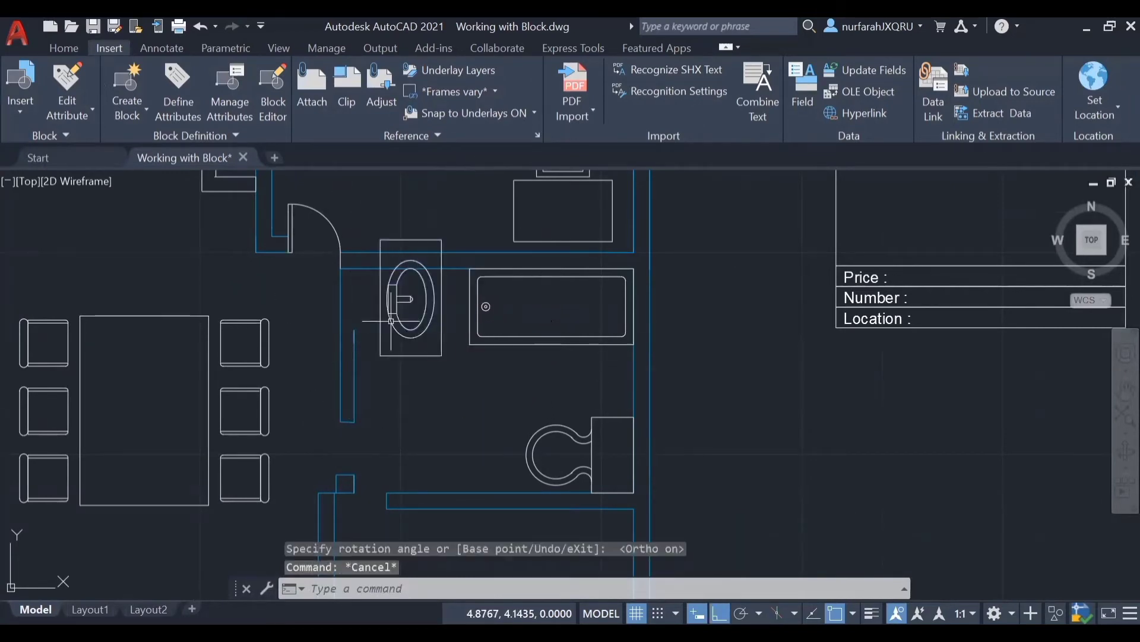
Step: Move the rotated sink by a point on its left edge so it sits flush against the bathroom's left wall
{"action": "type", "text": "mo"}
{"action": "key", "text": "BackSpace"}
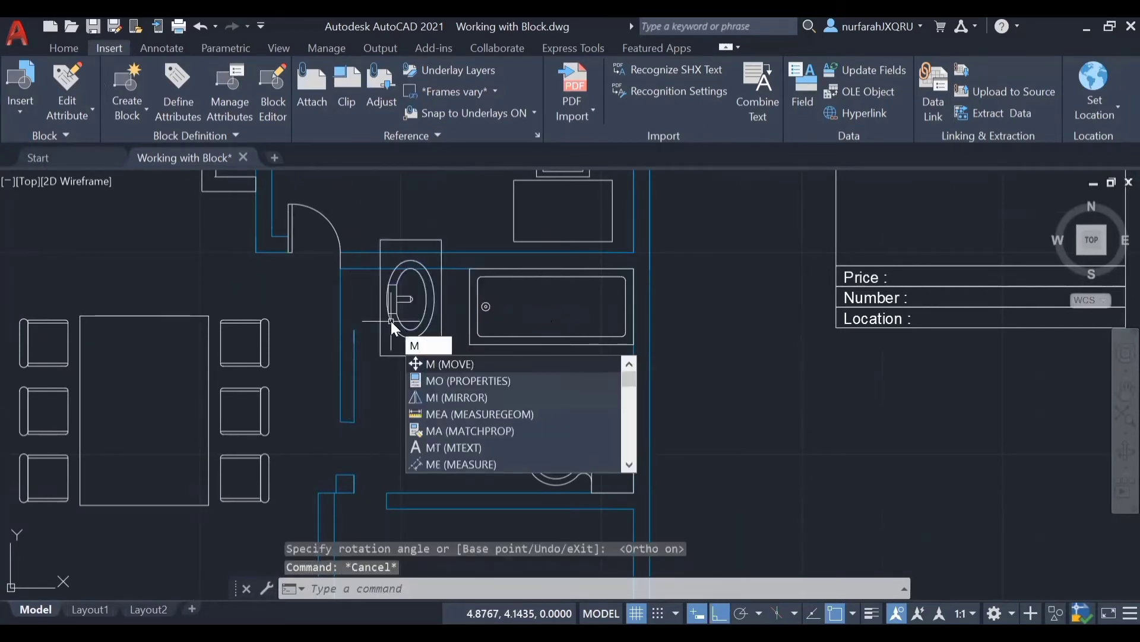
{"action": "key", "text": "Return"}
{"action": "left_click", "coordinate": [383, 287]}
{"action": "key", "text": "Return"}
{"action": "left_click", "coordinate": [380, 298]}
{"action": "scroll", "coordinate": [355, 326], "scroll_direction": "up", "scroll_amount": 4}
{"action": "left_click", "coordinate": [352, 329]}
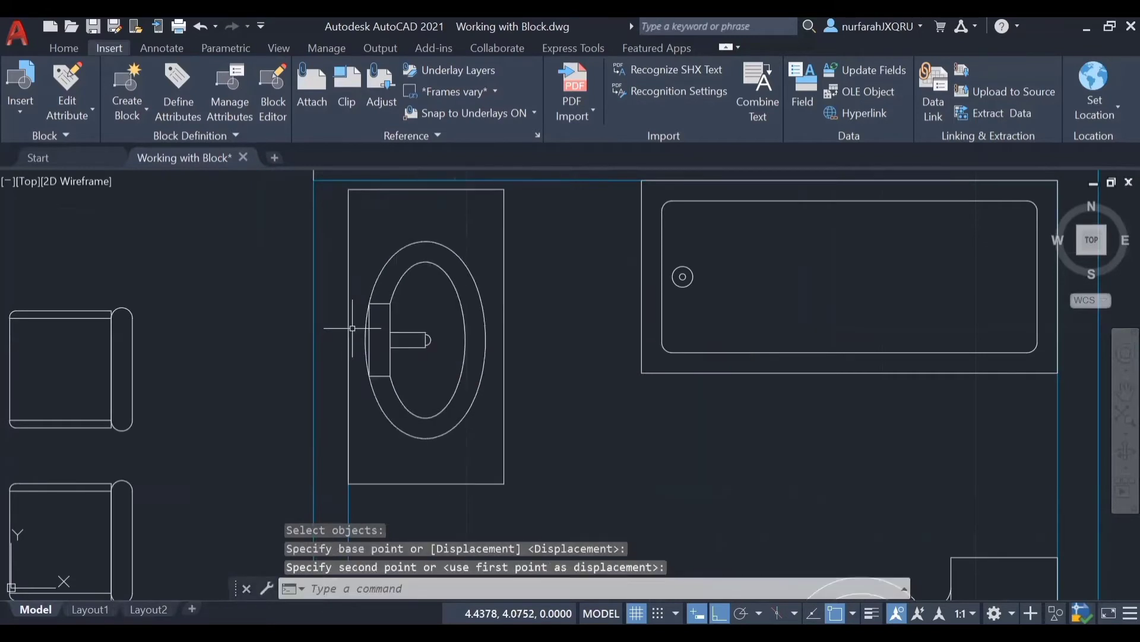
Step: Open the block definition of the door above the bathroom sink in the Block Editor
{"action": "scroll", "coordinate": [352, 330], "scroll_direction": "down", "scroll_amount": 4}
{"action": "middle_click_drag", "start_coordinate": [451, 357], "coordinate": [568, 473]}
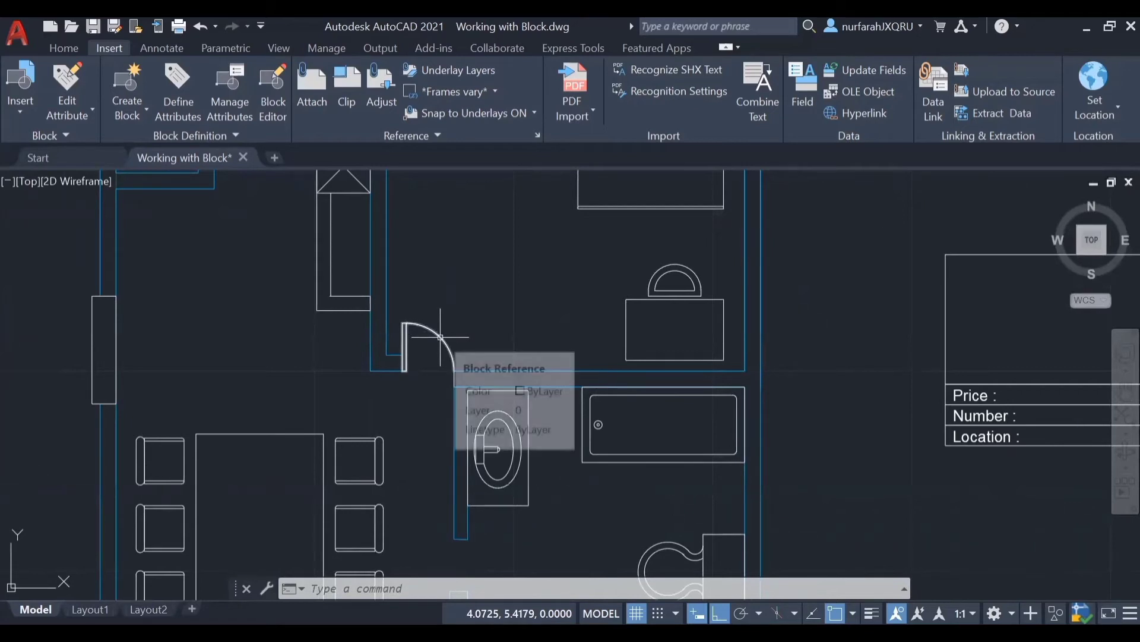
{"action": "left_click", "coordinate": [404, 360]}
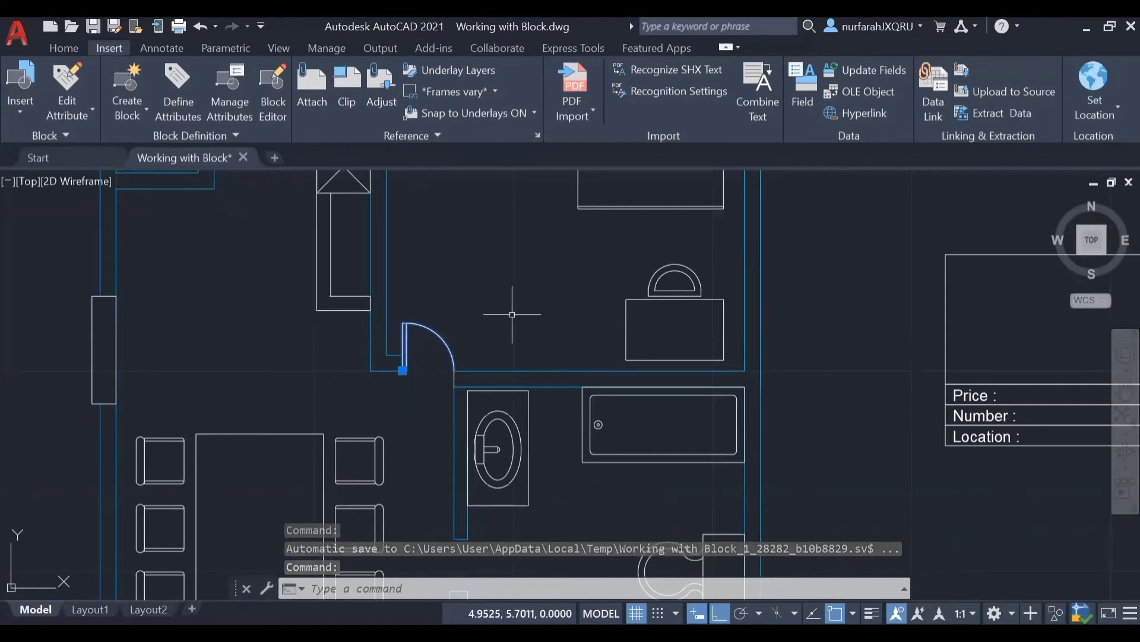
{"action": "double_click", "coordinate": [446, 341]}
{"action": "left_click", "coordinate": [565, 454]}
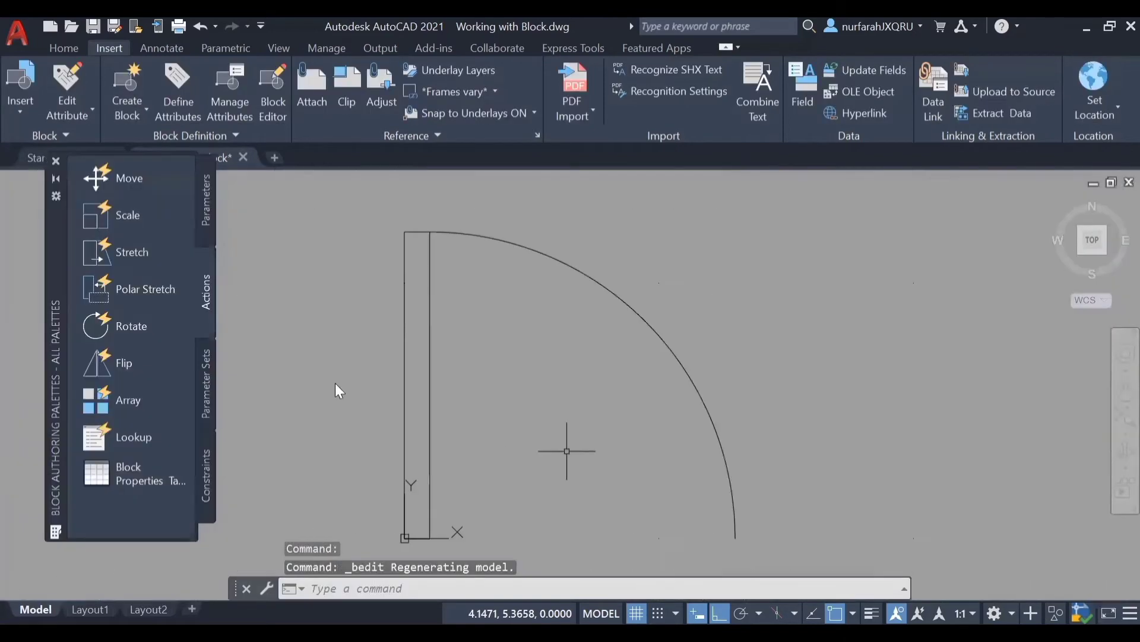
Step: Add a Flip parameter with a horizontal reflection line from the door arc's lower end through the hinge corner, placing its label below the door
{"action": "left_click", "coordinate": [204, 212]}
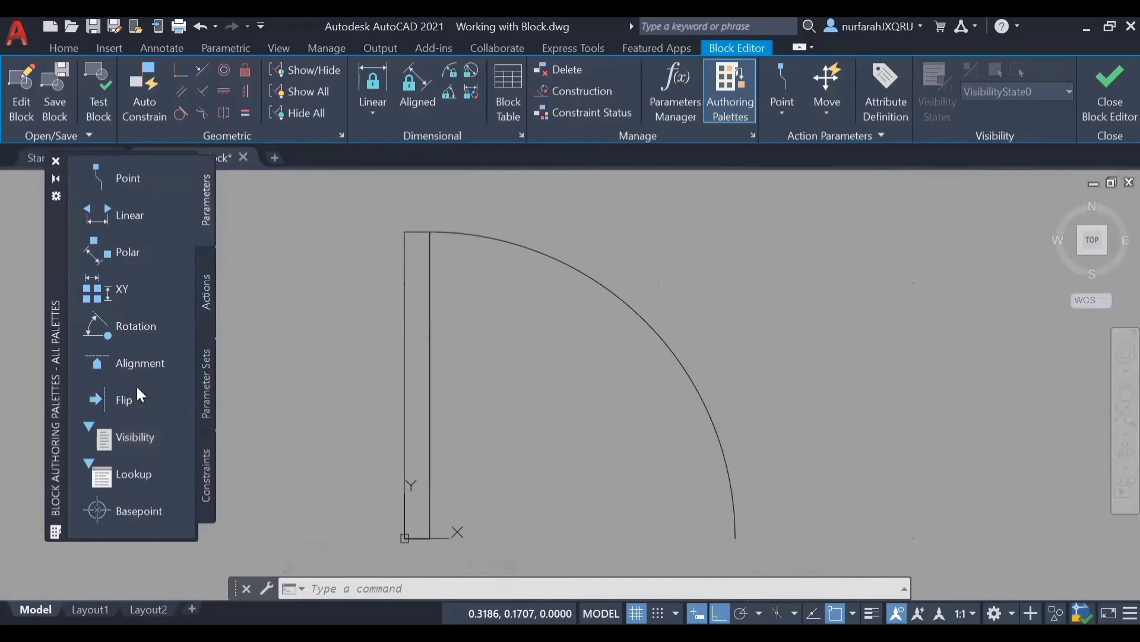
{"action": "left_click", "coordinate": [134, 401]}
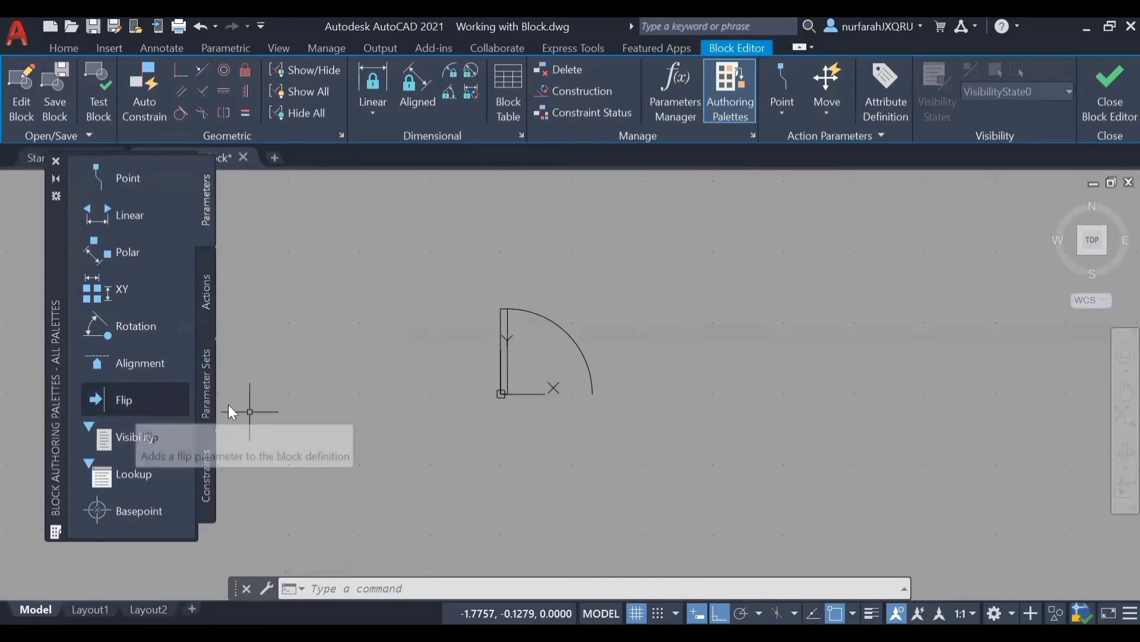
{"action": "left_click", "coordinate": [577, 393]}
{"action": "left_click", "coordinate": [464, 393]}
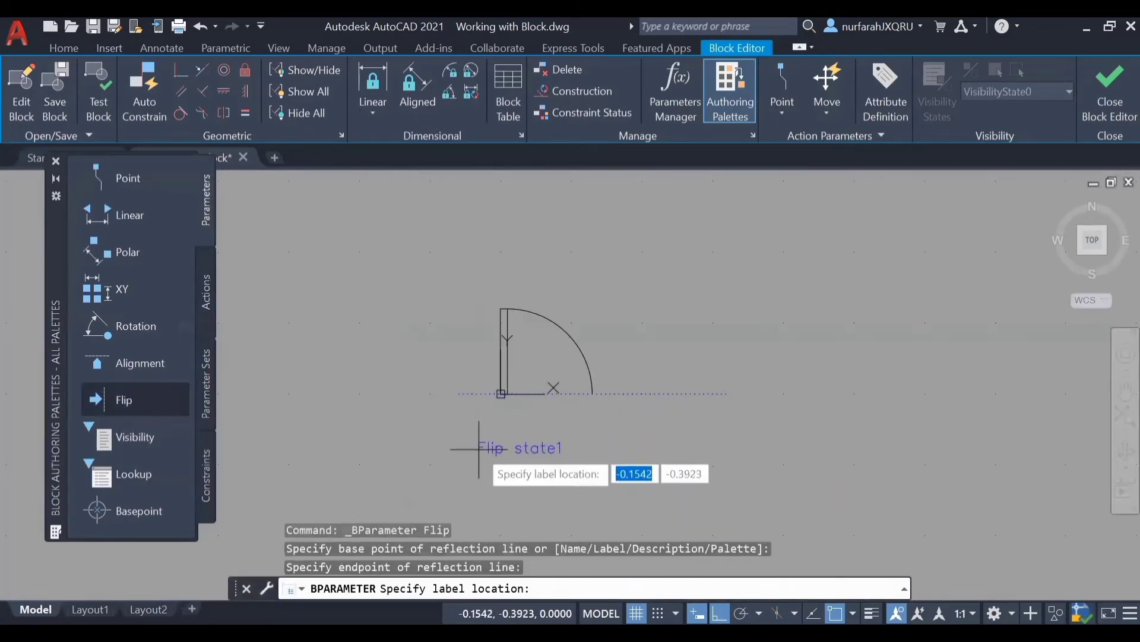
{"action": "left_click", "coordinate": [480, 450]}
Step: Add a second Flip parameter with a vertical reflection line up the door's left edge from the hinge corner, placing its label above the door
{"action": "left_click", "coordinate": [145, 396]}
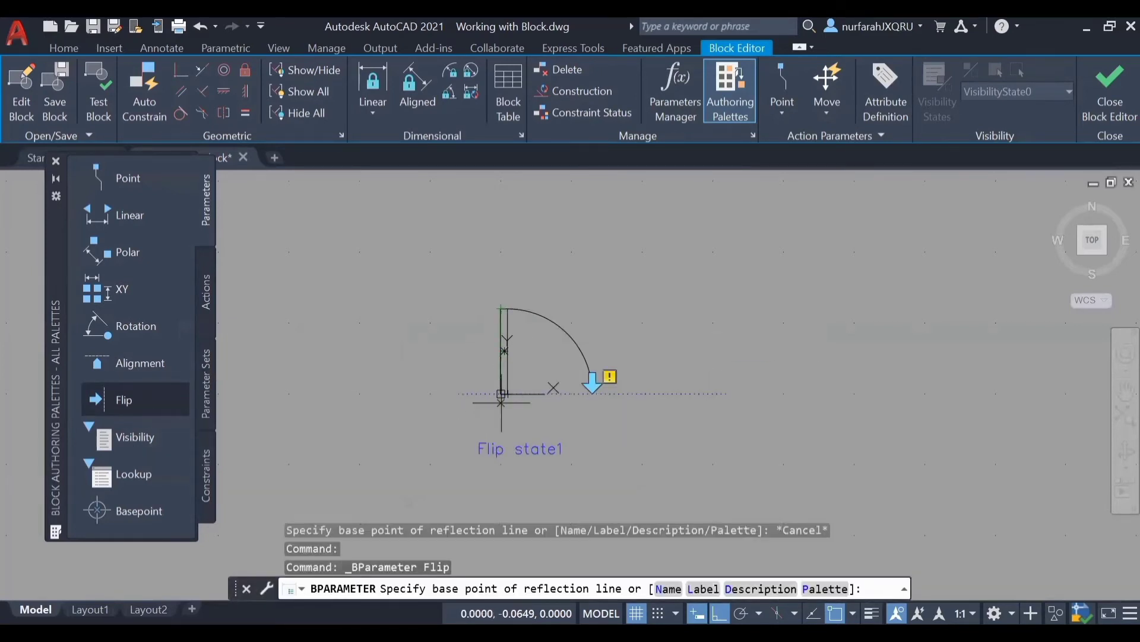
{"action": "left_click", "coordinate": [501, 393]}
{"action": "left_click", "coordinate": [496, 301]}
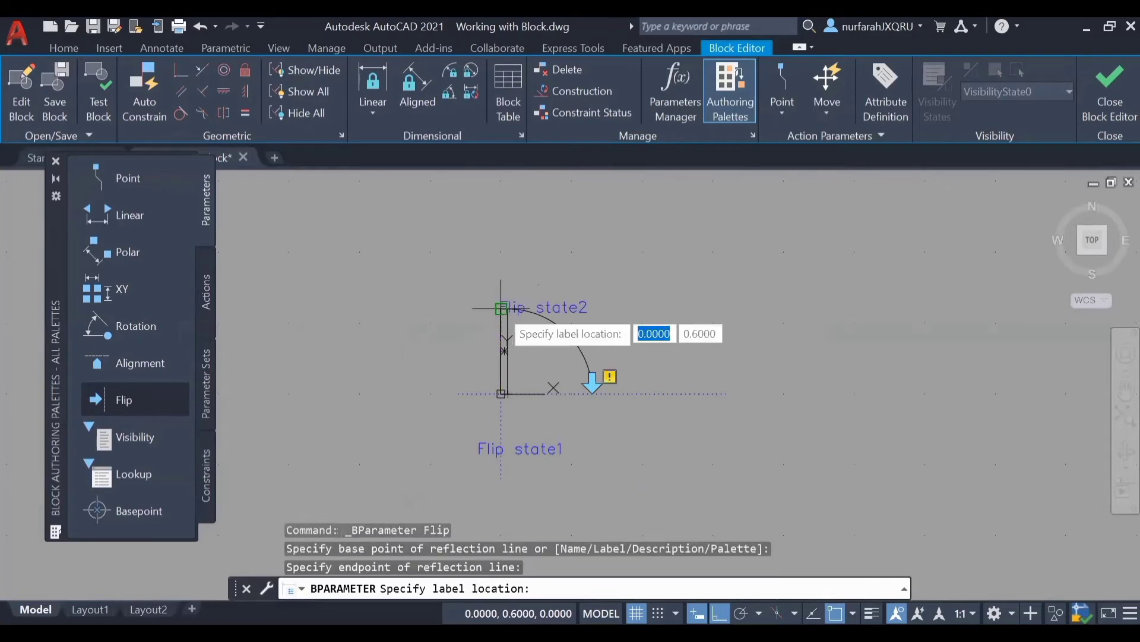
{"action": "left_click", "coordinate": [535, 275]}
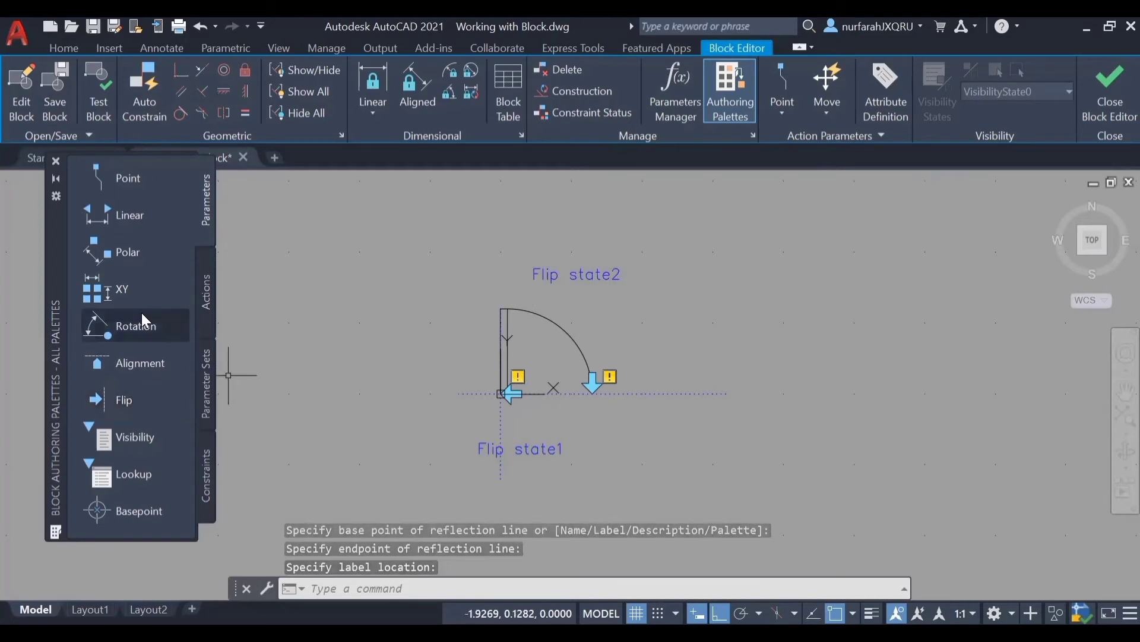
Step: Attach a Flip action to the Flip state1 parameter with all of the door geometry as its selection set
{"action": "left_click", "coordinate": [205, 289]}
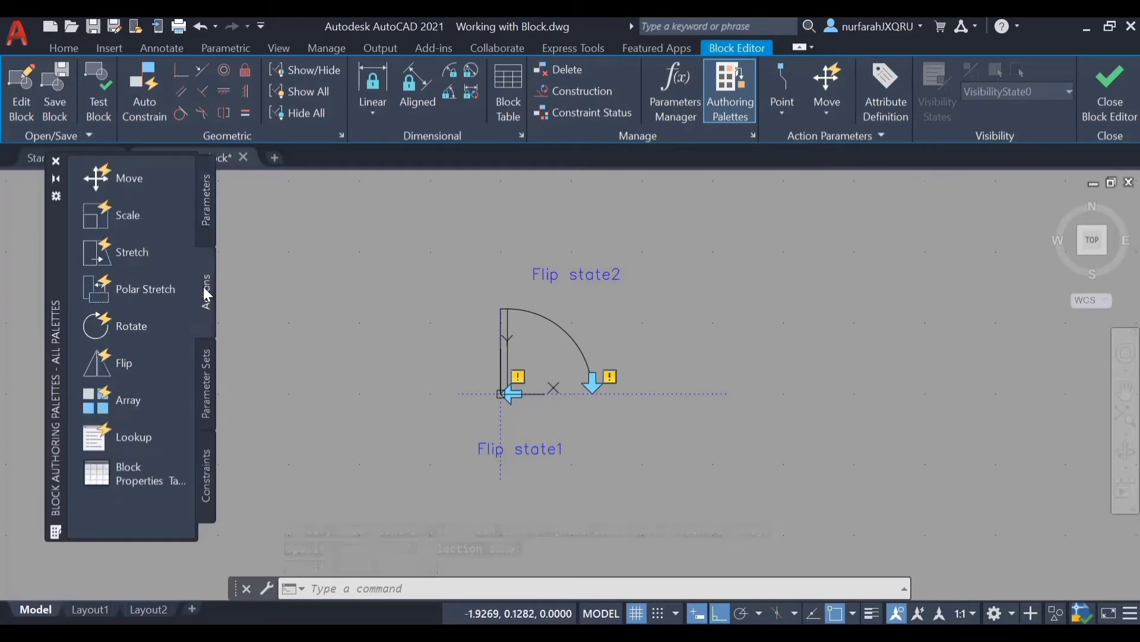
{"action": "left_click", "coordinate": [138, 364]}
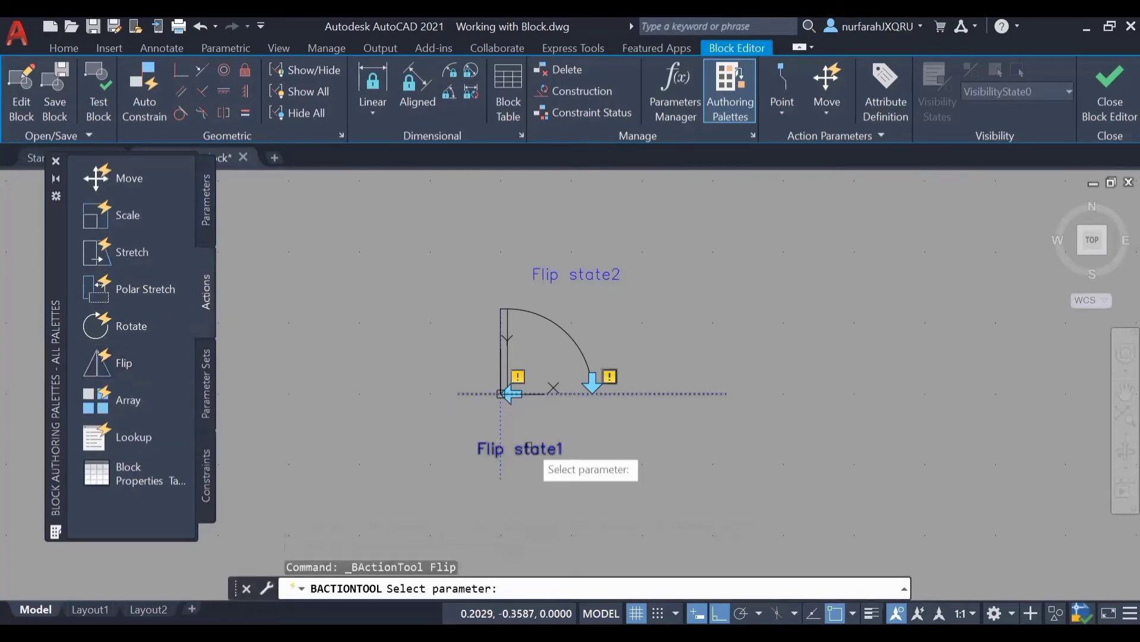
{"action": "left_click", "coordinate": [530, 448]}
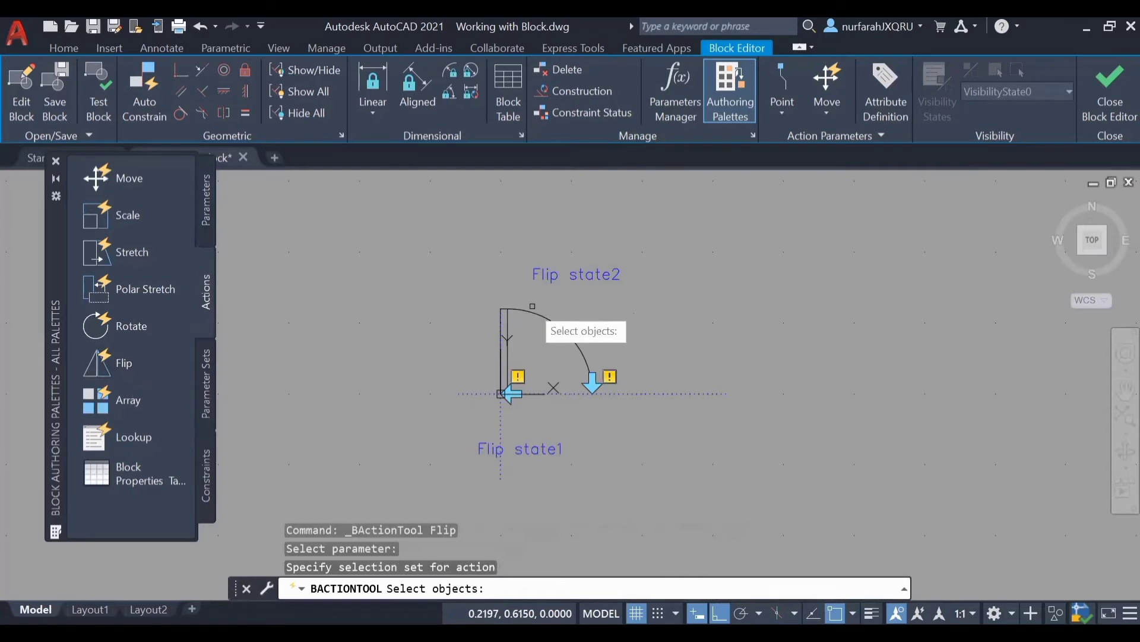
{"action": "left_click", "coordinate": [478, 296]}
{"action": "left_click", "coordinate": [610, 412]}
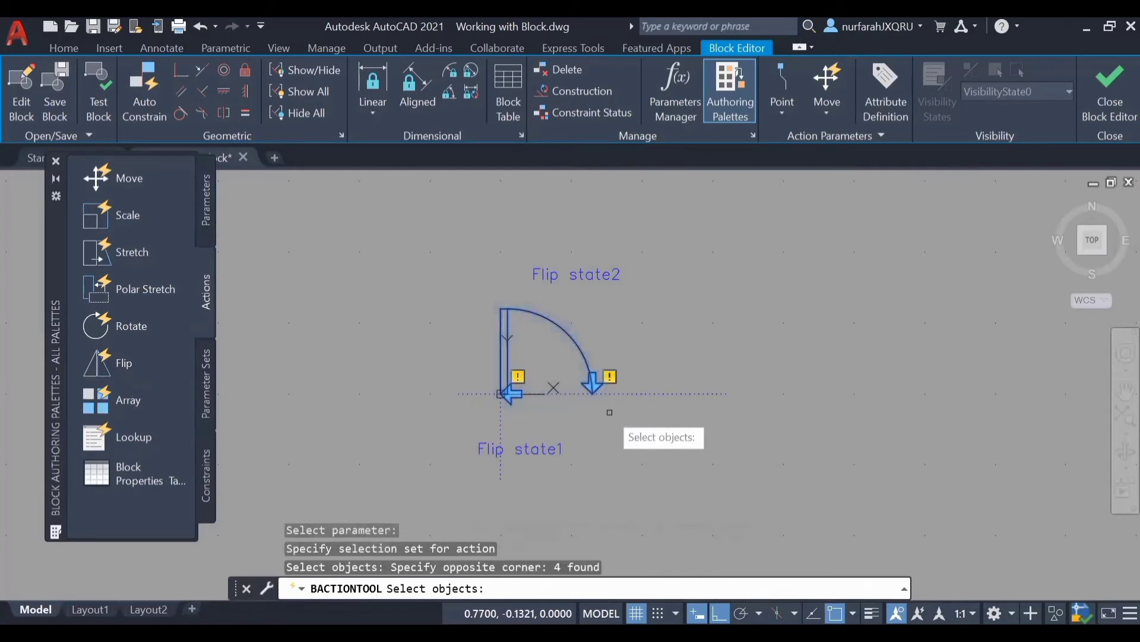
{"action": "key", "text": "Return"}
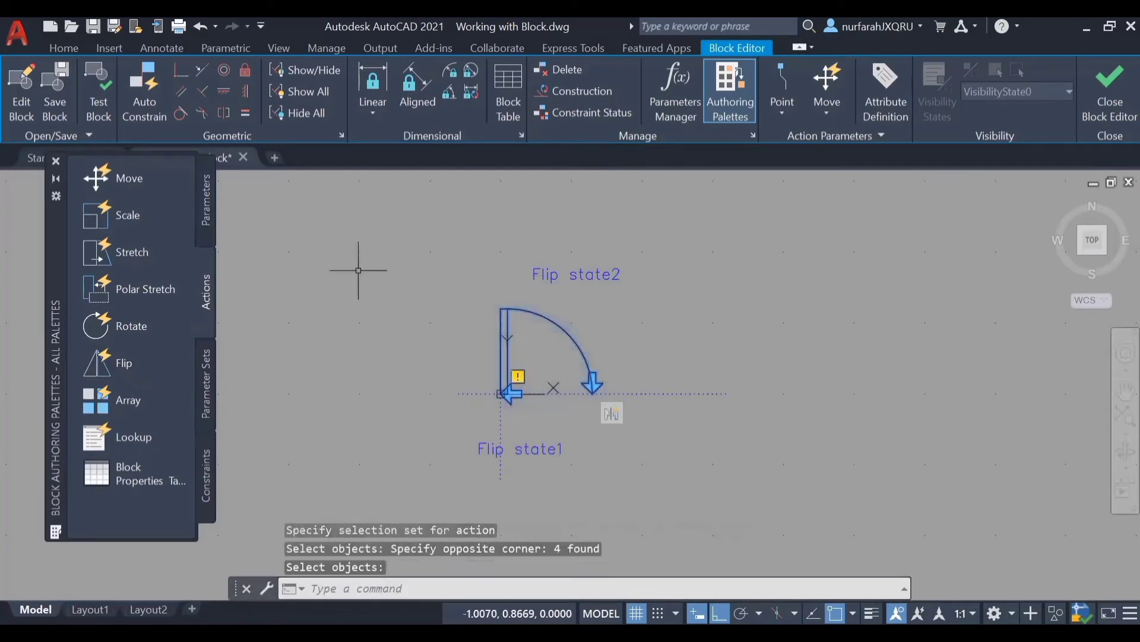
Step: Attach a Flip action to the Flip state2 parameter for all door geometry, and close the Block Editor saving the changes
{"action": "left_click", "coordinate": [104, 356]}
{"action": "left_click", "coordinate": [552, 273]}
{"action": "left_click", "coordinate": [492, 298]}
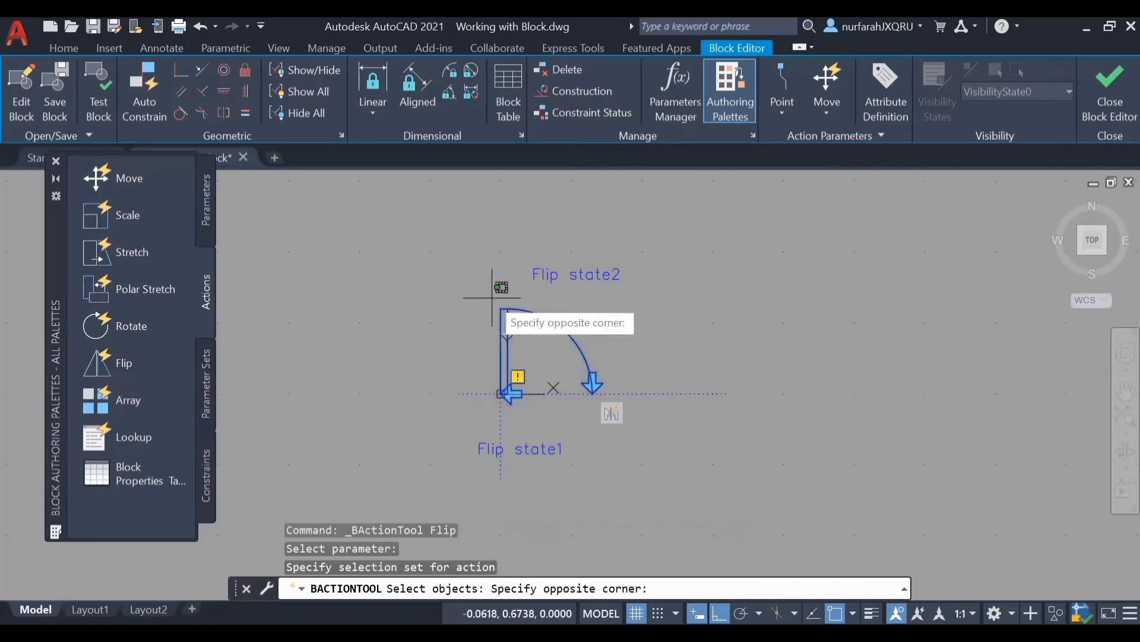
{"action": "left_click", "coordinate": [615, 407]}
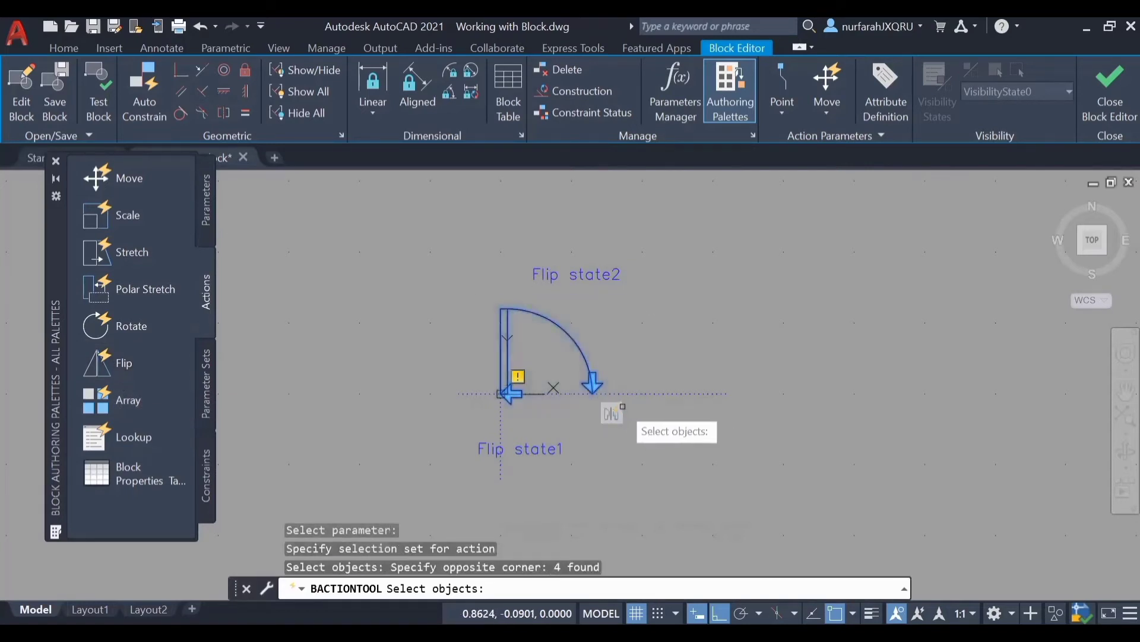
{"action": "key", "text": "Return"}
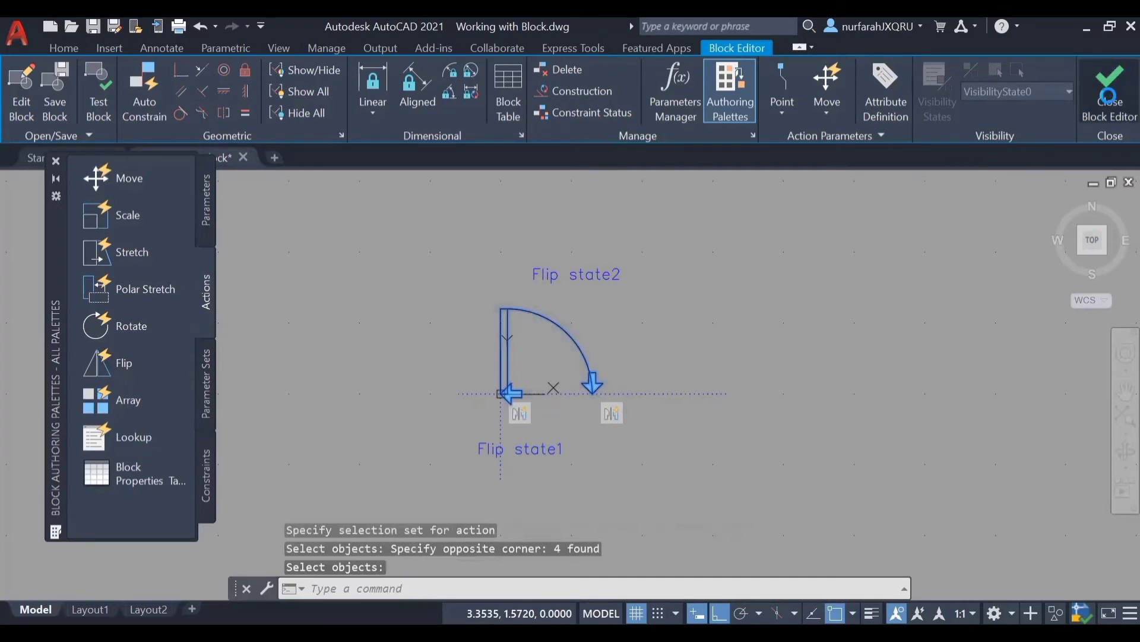
{"action": "left_click", "coordinate": [1109, 92]}
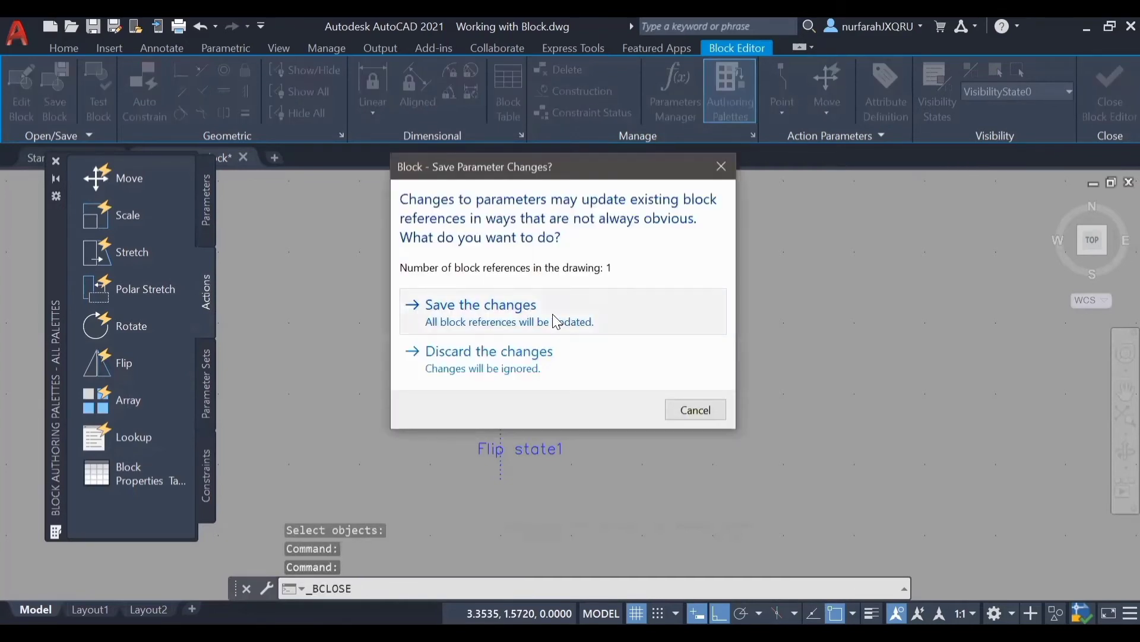
{"action": "left_click", "coordinate": [552, 313]}
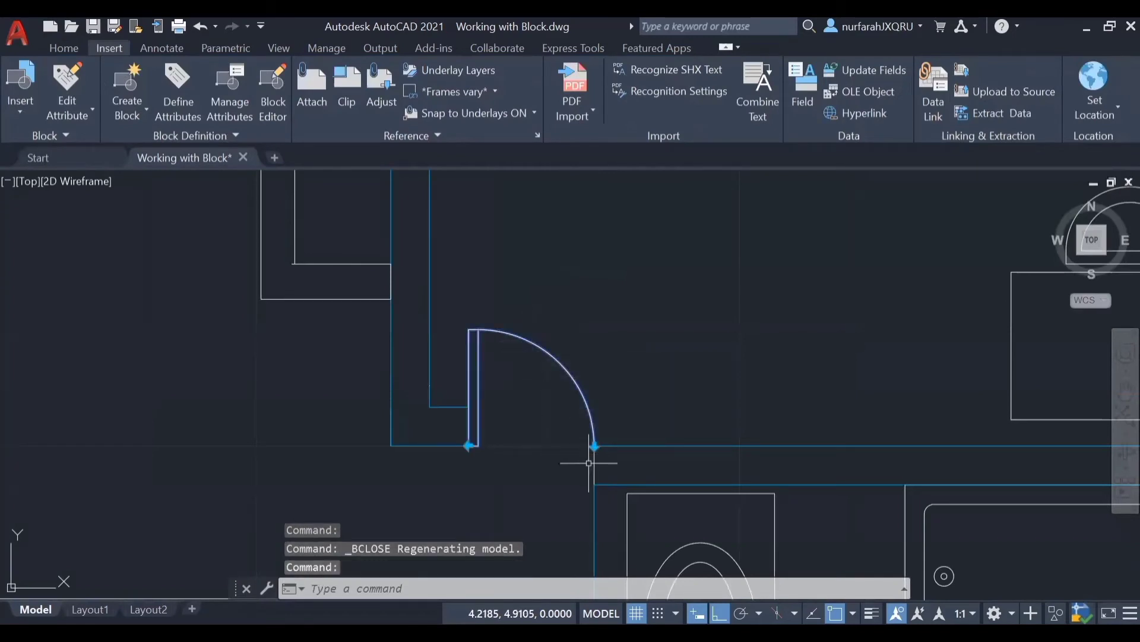
Step: Try both flip grips of the door, flipping it vertically and horizontally and returning it to its original orientation
{"action": "left_click", "coordinate": [594, 445]}
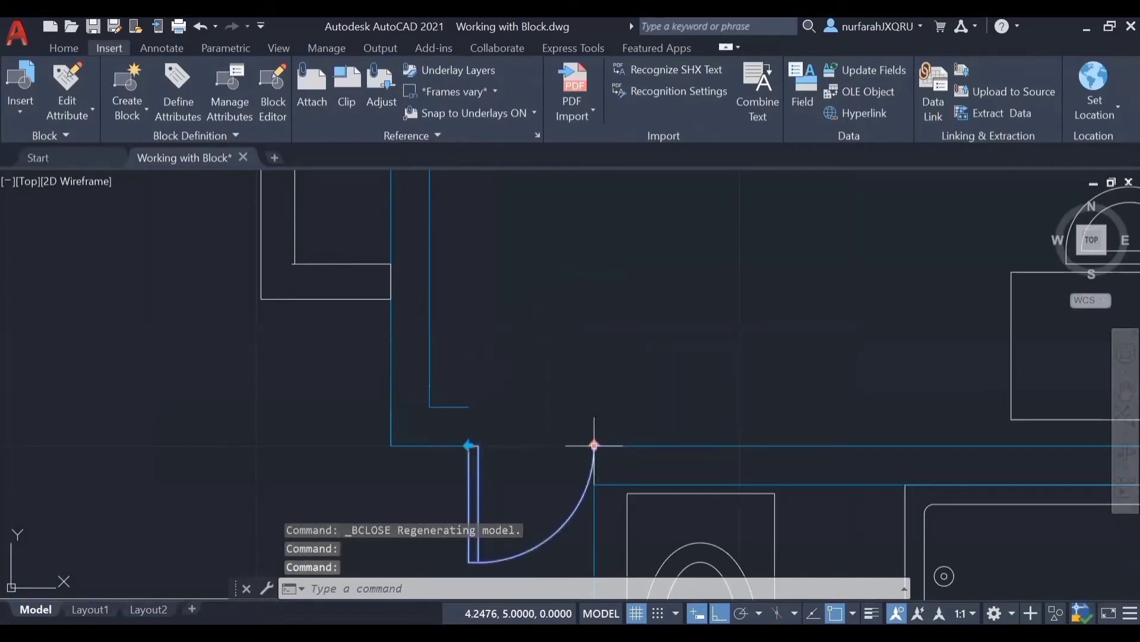
{"action": "left_click", "coordinate": [469, 445]}
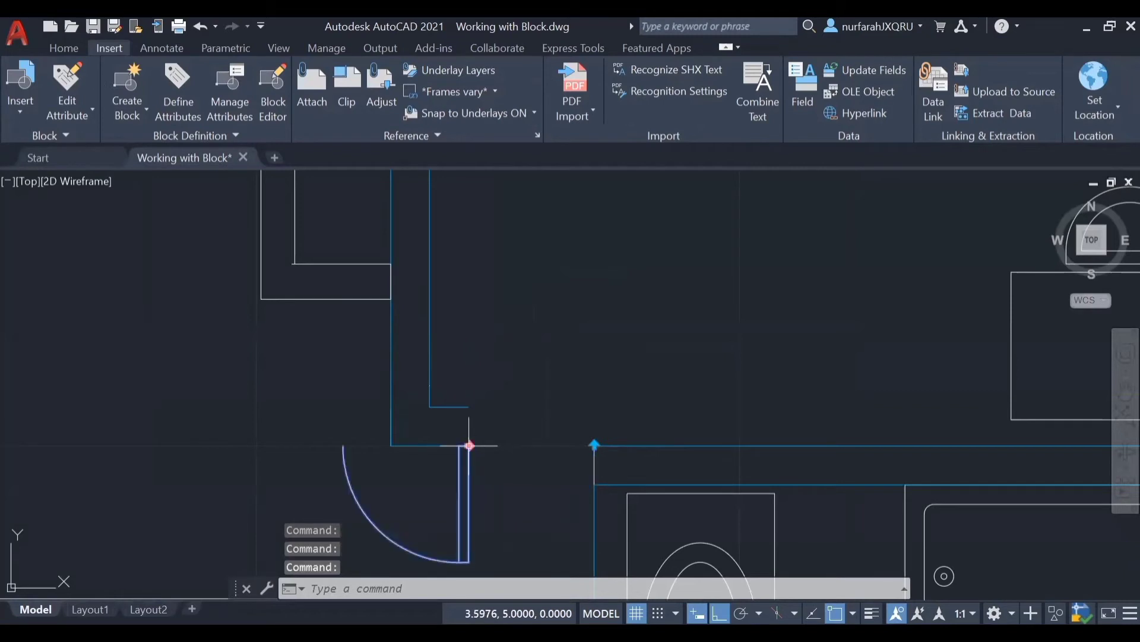
{"action": "left_click", "coordinate": [469, 445]}
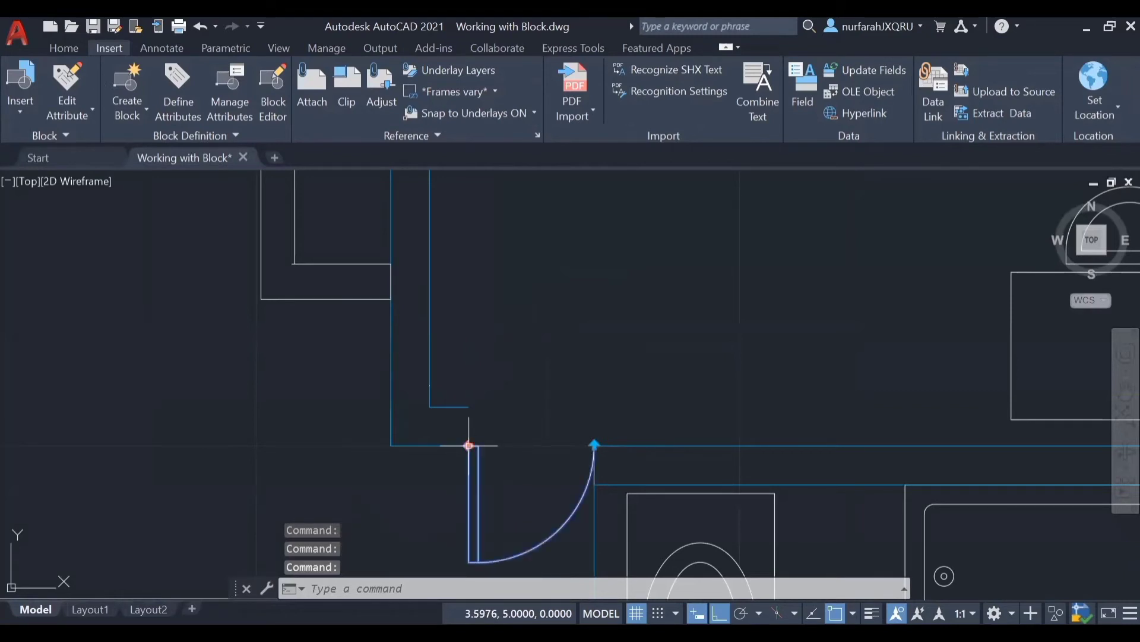
{"action": "left_click", "coordinate": [594, 445]}
{"action": "key", "text": "Escape"}
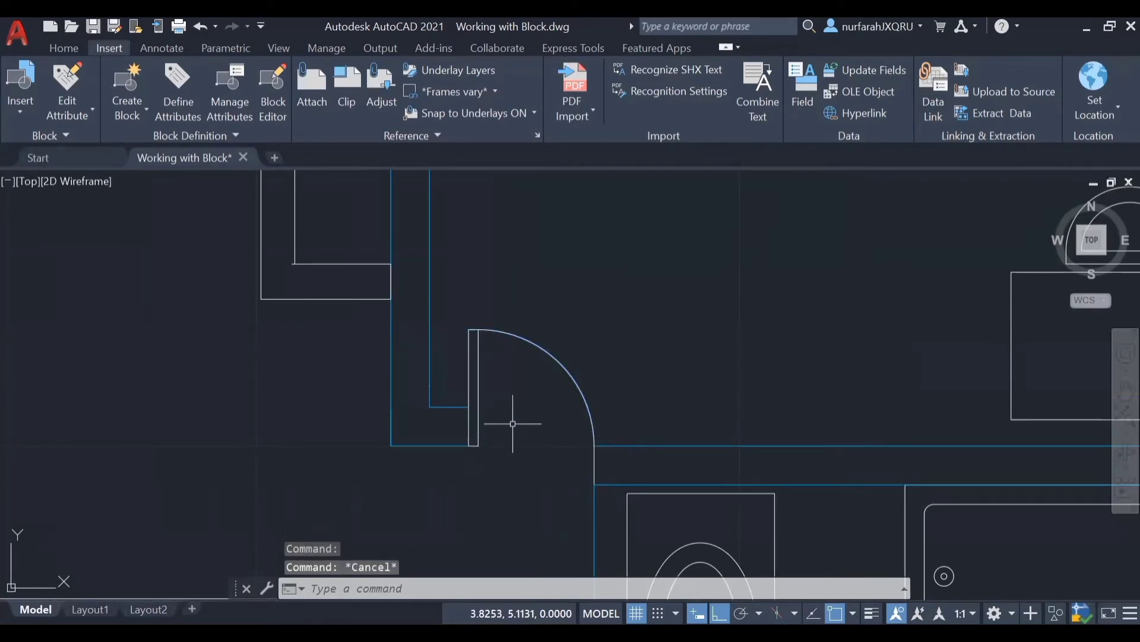
Step: Open the block definition of the bathroom's toilet fixture in the Block Editor
{"action": "scroll", "coordinate": [517, 414], "scroll_direction": "down", "scroll_amount": 2}
{"action": "middle_click_drag", "start_coordinate": [517, 414], "coordinate": [346, 200]}
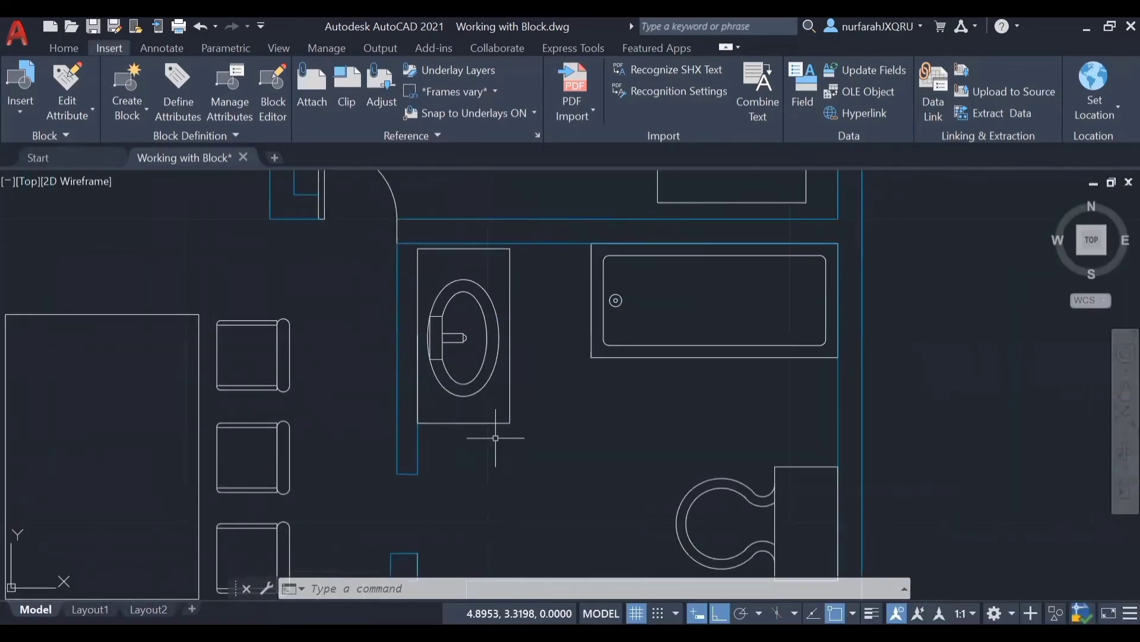
{"action": "middle_click_drag", "start_coordinate": [495, 438], "coordinate": [463, 321]}
{"action": "double_click", "coordinate": [666, 355]}
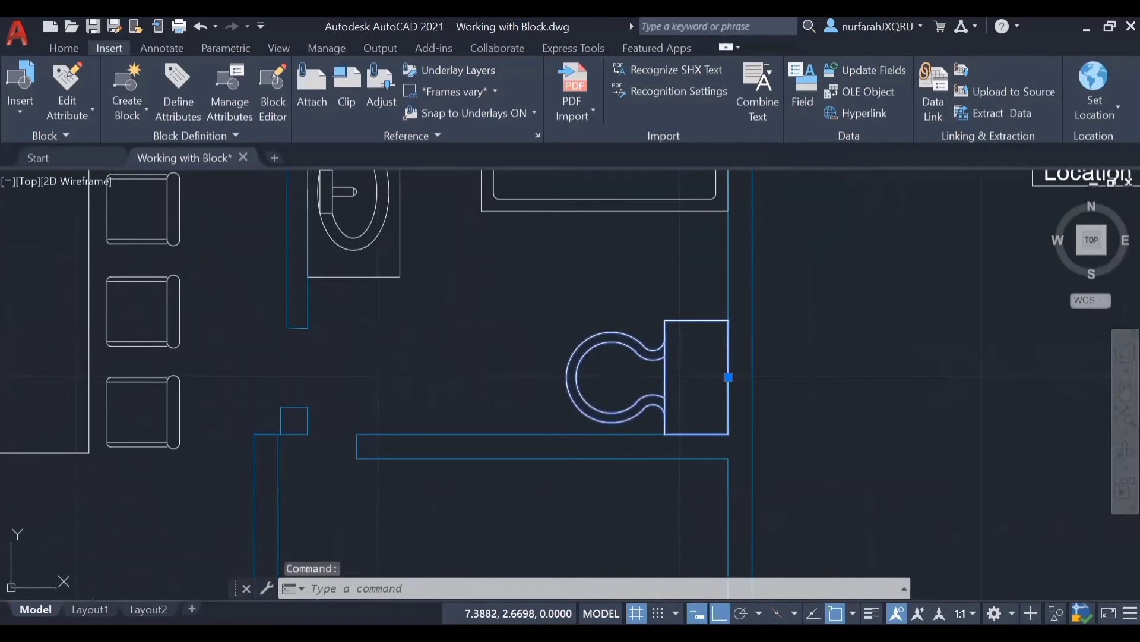
{"action": "left_click", "coordinate": [561, 454]}
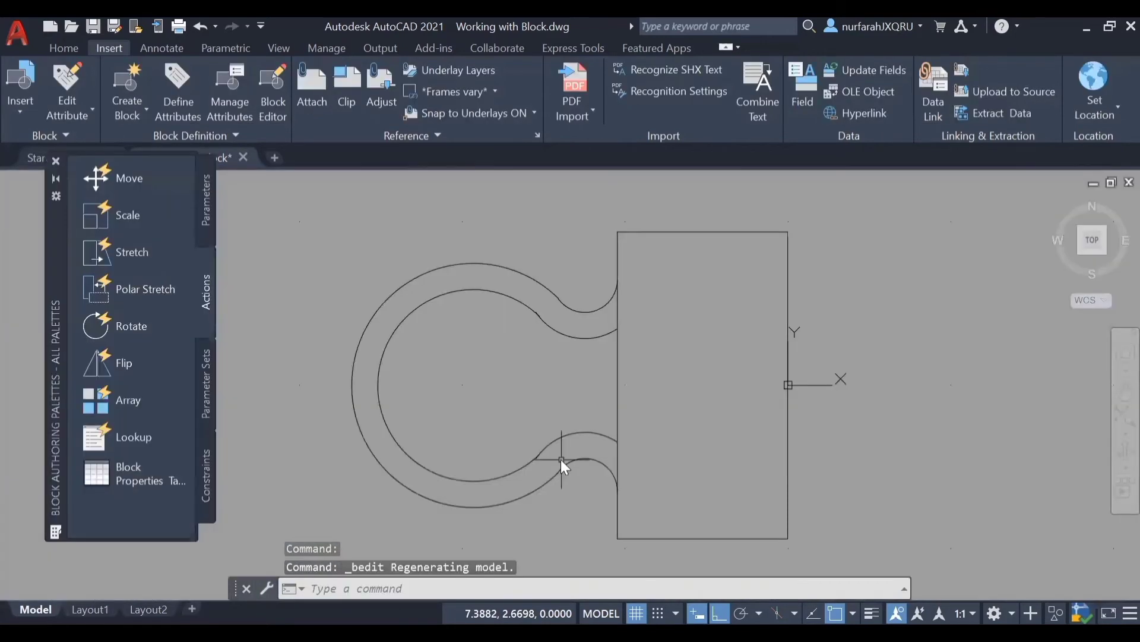
Step: Add a perpendicular Alignment parameter at the midpoint of the tank's right edge, directed straight down, and close the Block Editor saving the changes to bidet
{"action": "left_click", "coordinate": [206, 228]}
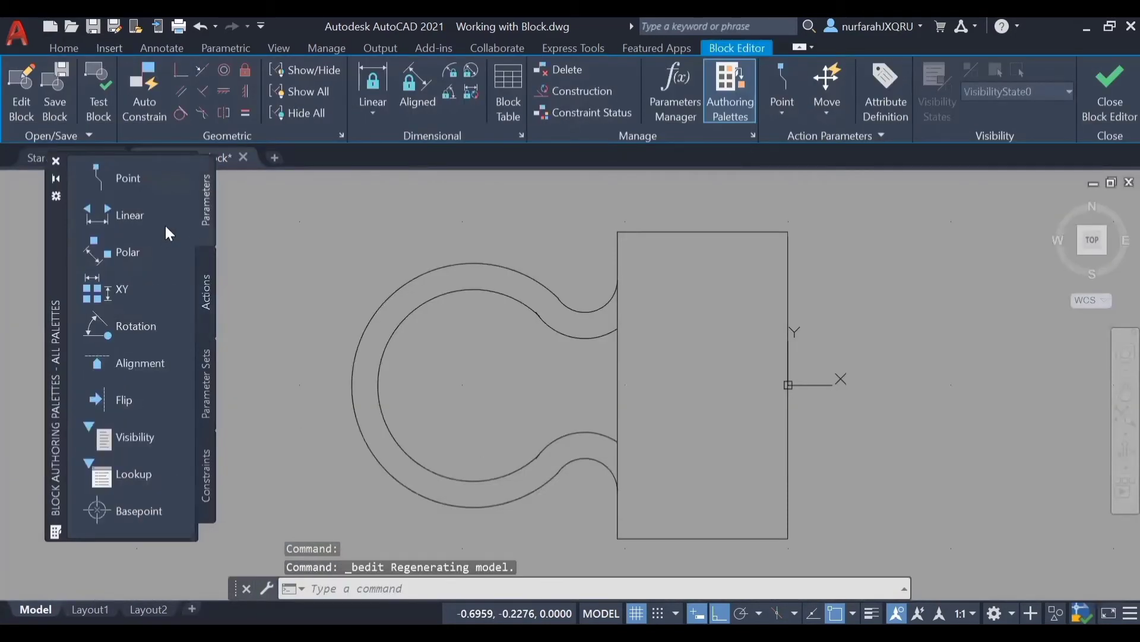
{"action": "left_click", "coordinate": [146, 369]}
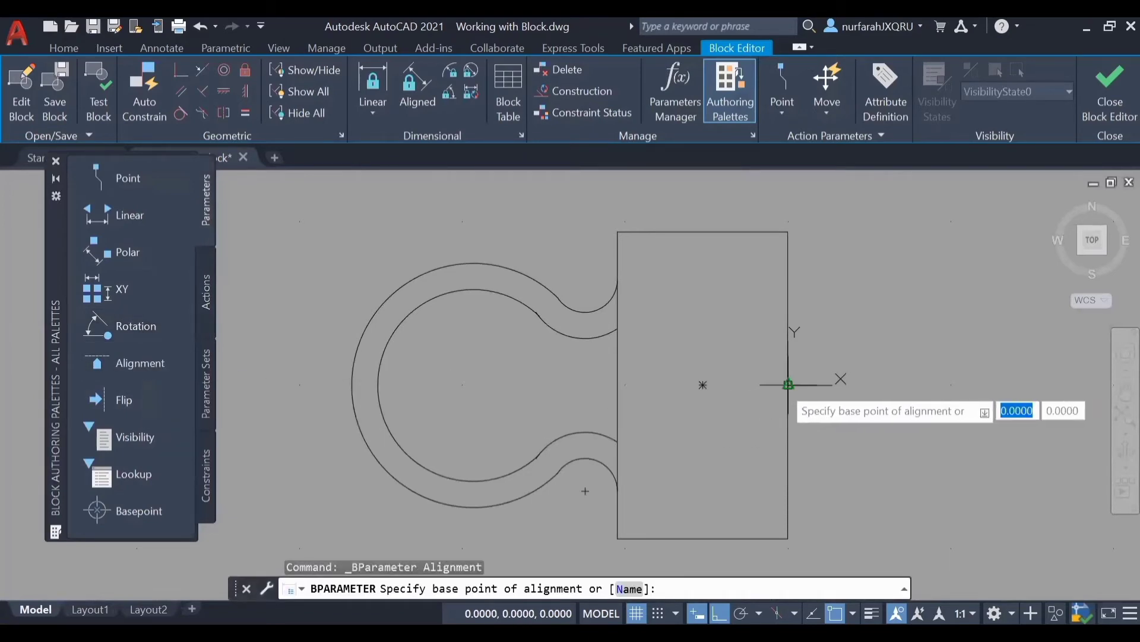
{"action": "left_click", "coordinate": [788, 385]}
{"action": "scroll", "coordinate": [764, 451], "scroll_direction": "down", "scroll_amount": 4}
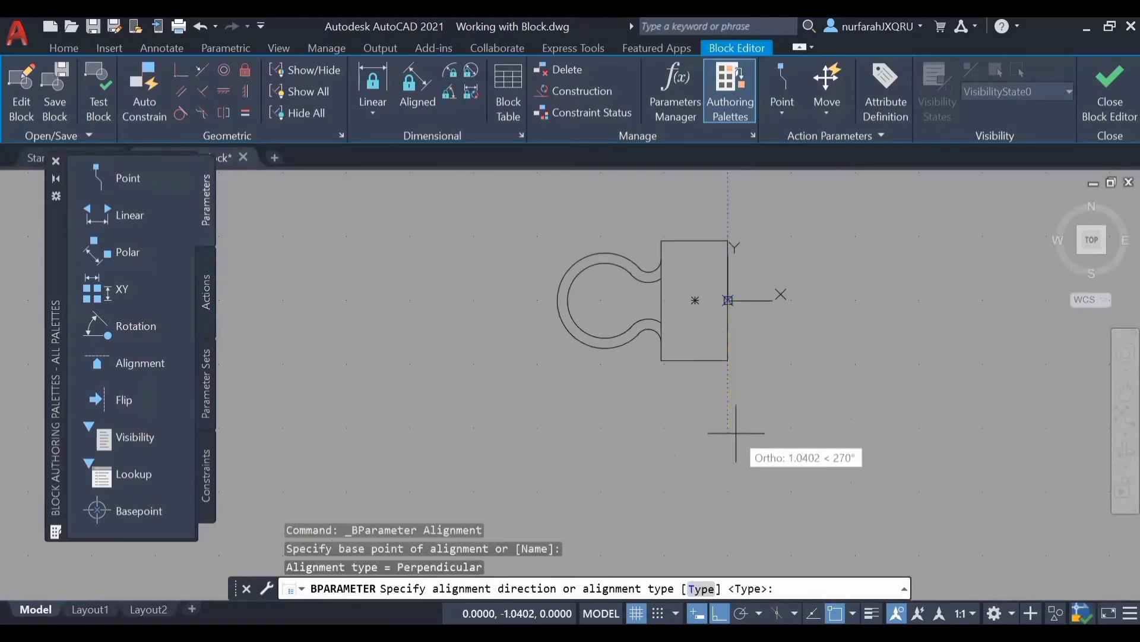
{"action": "left_click", "coordinate": [739, 440]}
{"action": "left_click", "coordinate": [1115, 109]}
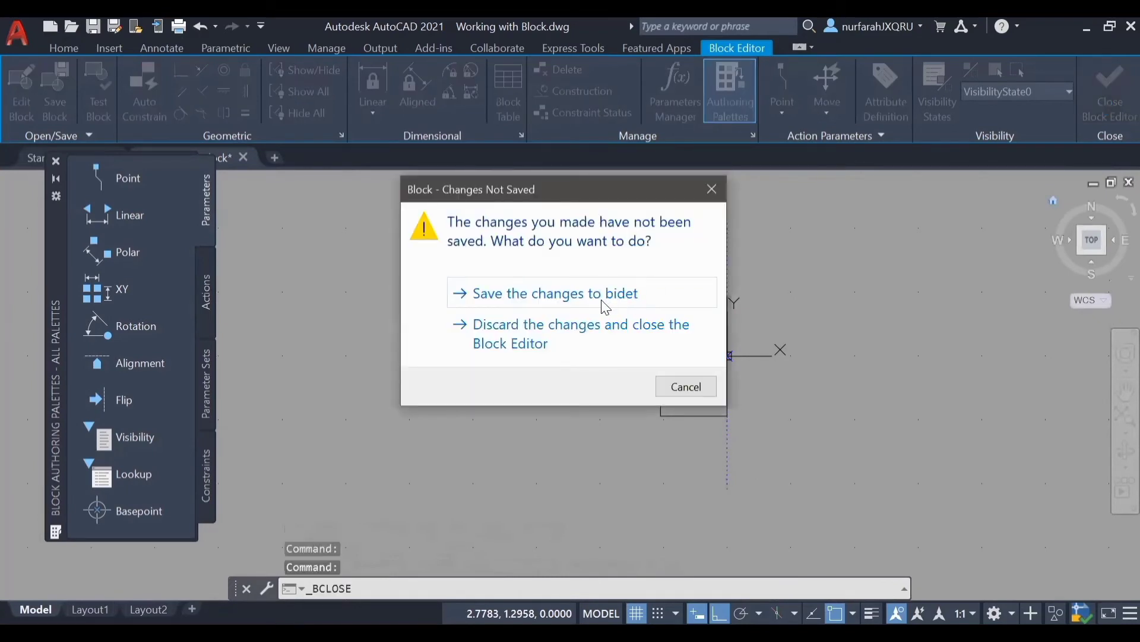
{"action": "left_click", "coordinate": [606, 307]}
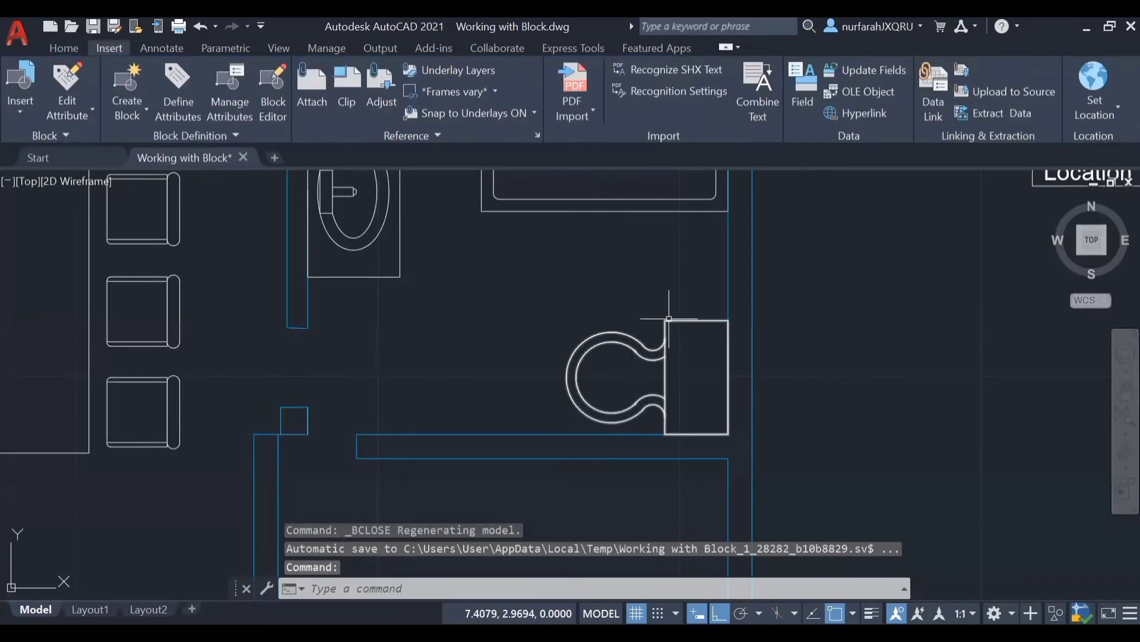
Step: Try to move the toilet fixture by its alignment grip to the midpoint of the wall line below it
{"action": "left_click", "coordinate": [732, 377]}
{"action": "left_click", "coordinate": [730, 377]}
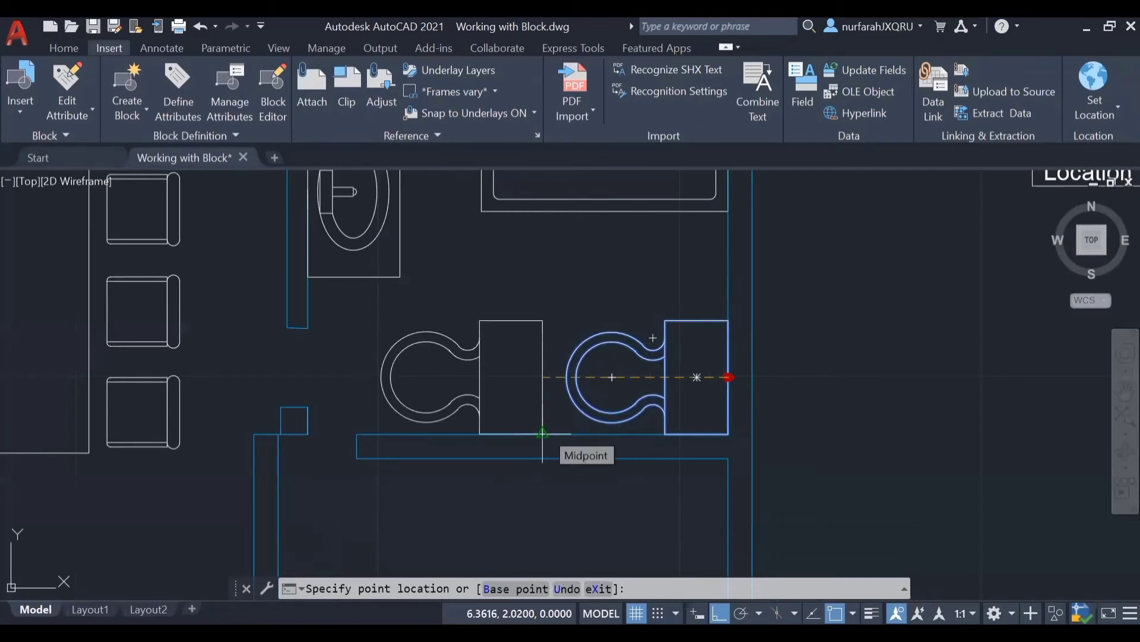
{"action": "left_click", "coordinate": [543, 434]}
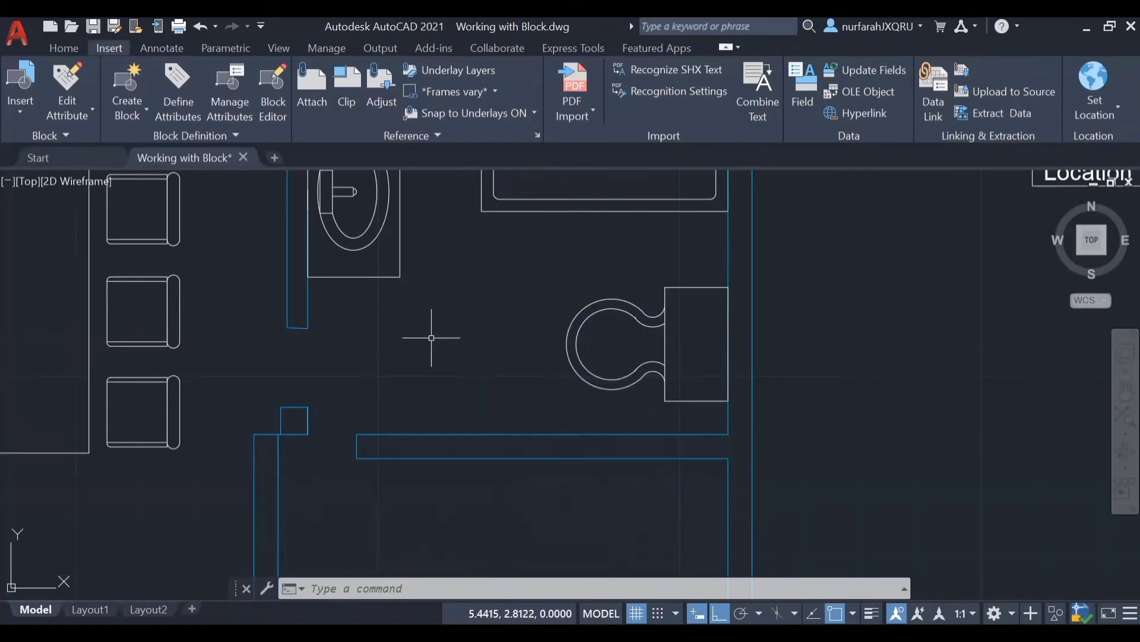
Step: Open the block definition of the dining table with six chairs in the Block Editor
{"action": "scroll", "coordinate": [431, 337], "scroll_direction": "down", "scroll_amount": 2}
{"action": "mouse_move", "coordinate": [431, 337]}
{"action": "middle_mouse_down"}
{"action": "mouse_move", "coordinate": [616, 381]}
{"action": "mouse_move", "coordinate": [684, 380]}
{"action": "middle_mouse_up"}
{"action": "left_click", "coordinate": [372, 273]}
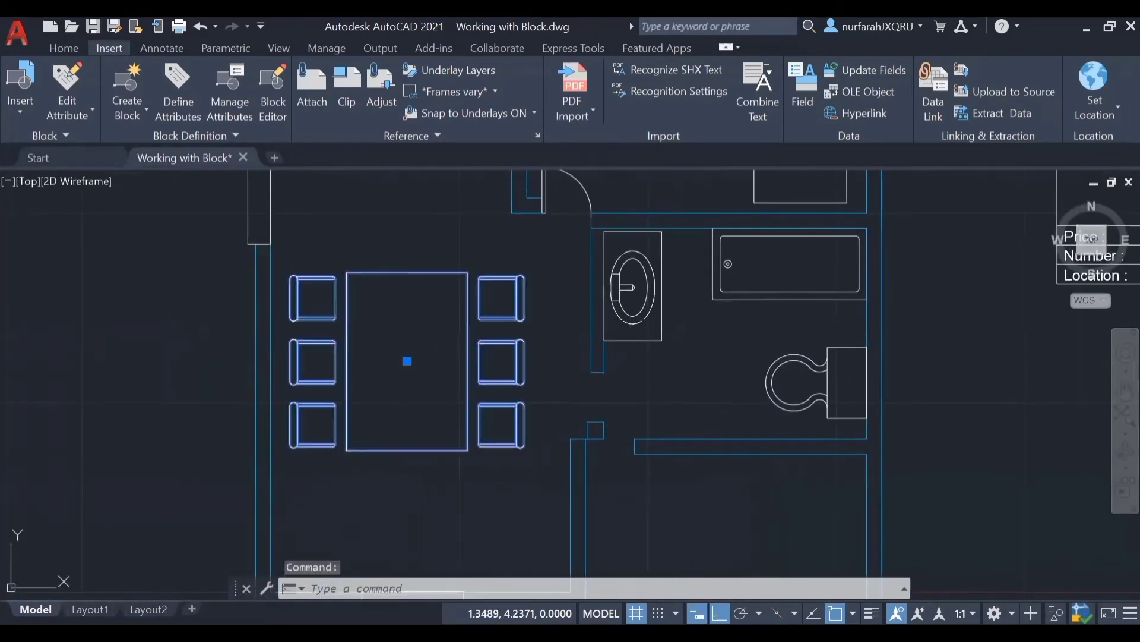
{"action": "double_click", "coordinate": [373, 274]}
{"action": "left_click", "coordinate": [571, 453]}
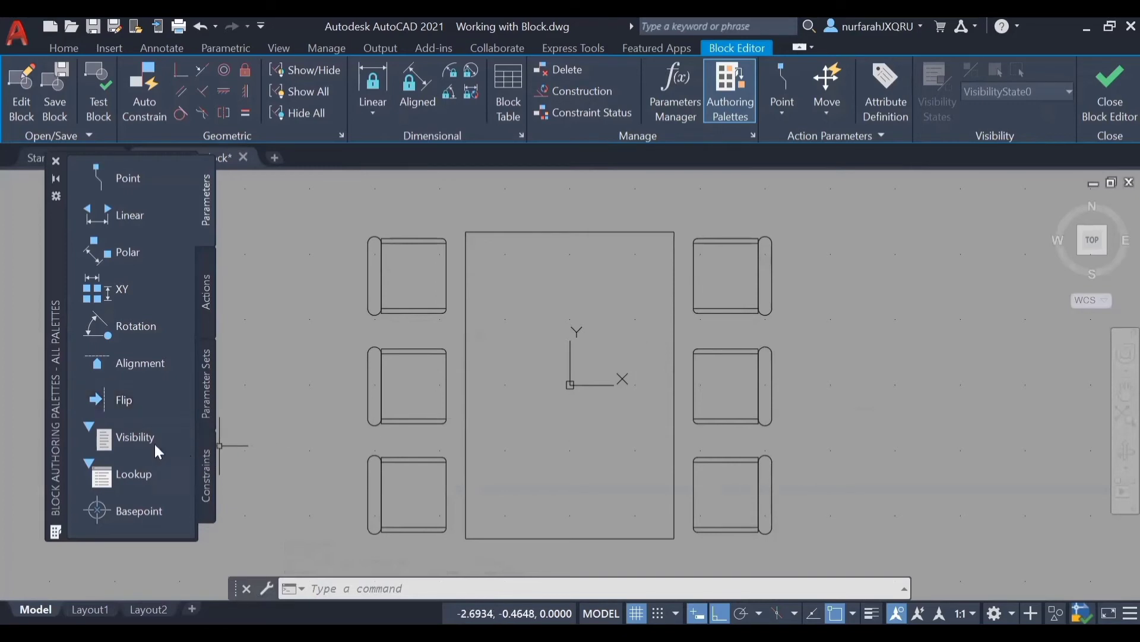
Step: Place a Visibility parameter below the table's lower-right corner and open the list of visibility states
{"action": "left_click", "coordinate": [136, 437]}
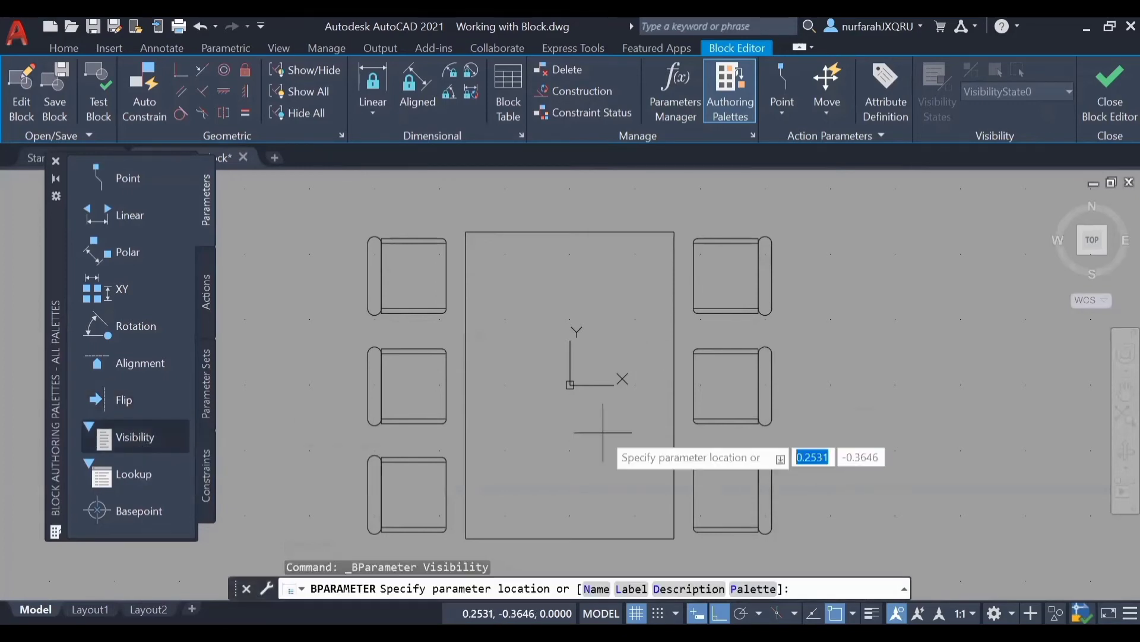
{"action": "scroll", "coordinate": [588, 416], "scroll_direction": "down", "scroll_amount": 3}
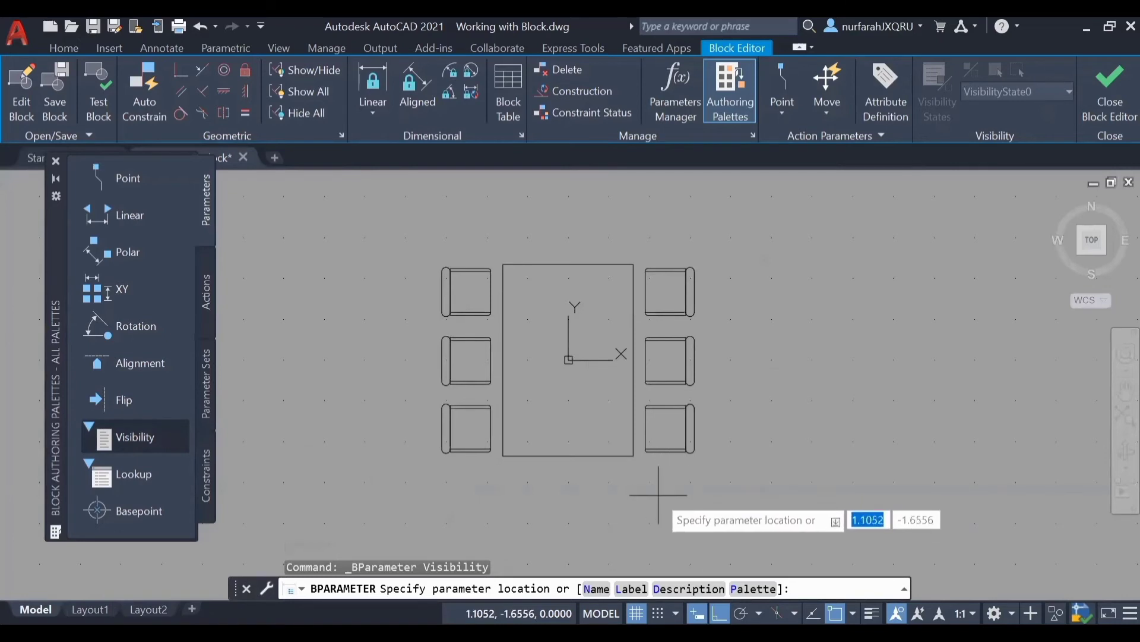
{"action": "left_click", "coordinate": [659, 494]}
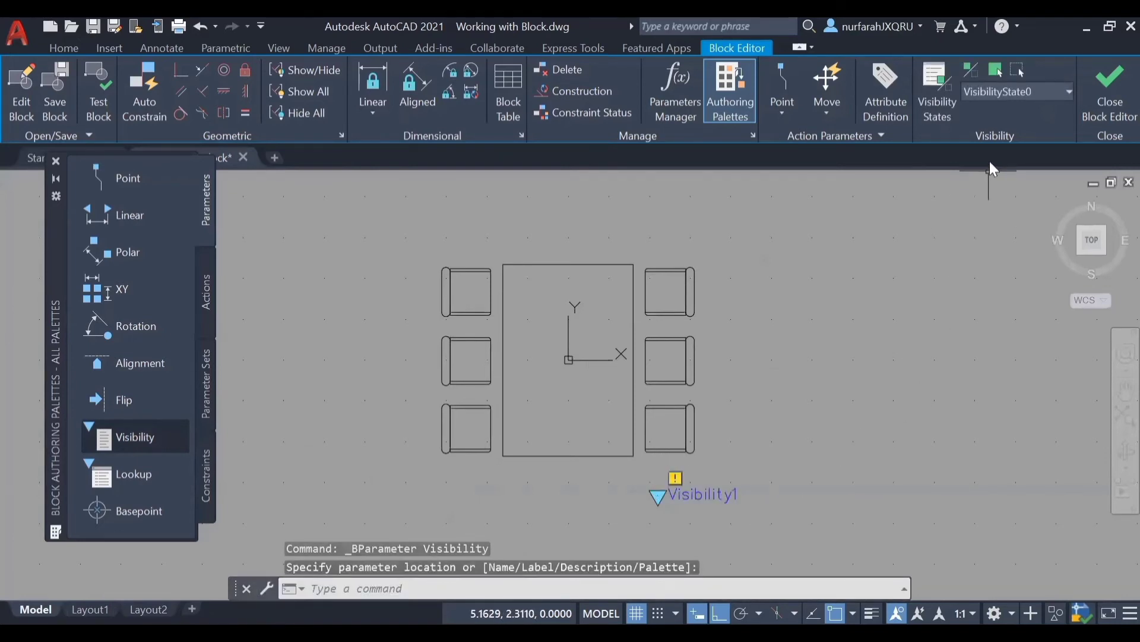
{"action": "left_click", "coordinate": [1040, 92]}
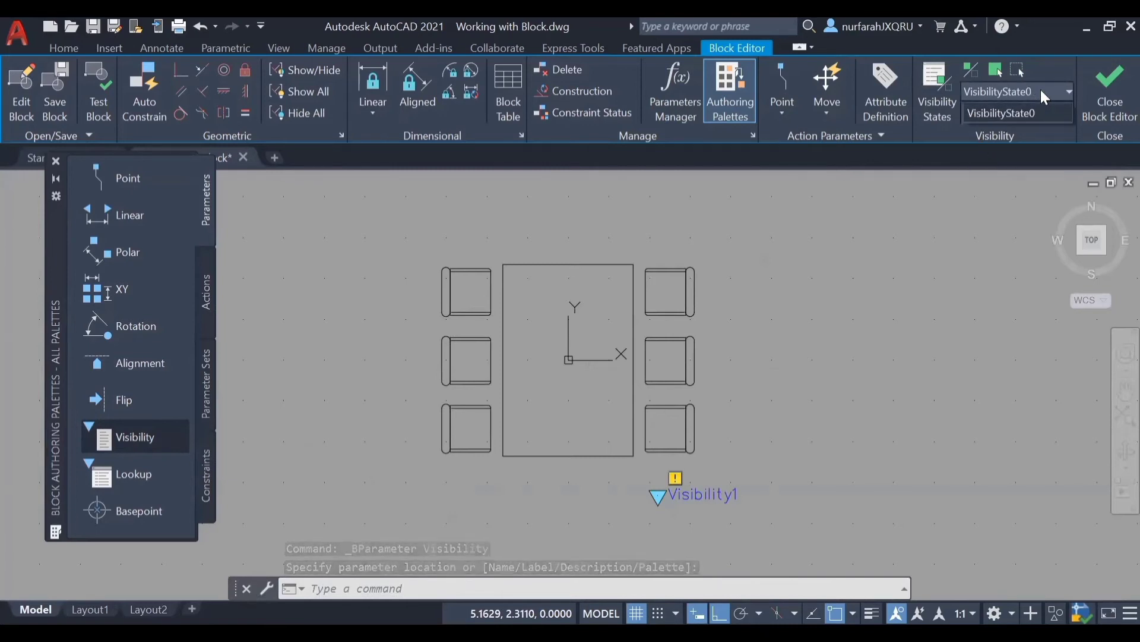
Step: Create three new visibility states named 2, 4 and 6, leaving the visibility of existing objects unchanged in each
{"action": "left_click", "coordinate": [938, 83]}
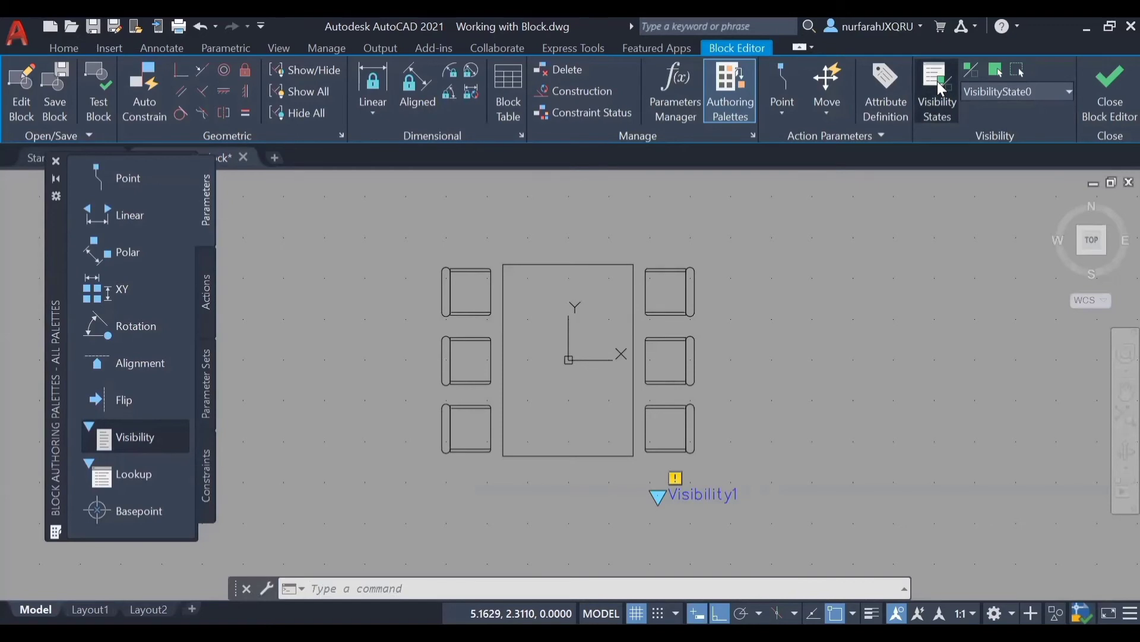
{"action": "left_click", "coordinate": [938, 82]}
{"action": "left_click", "coordinate": [502, 182]}
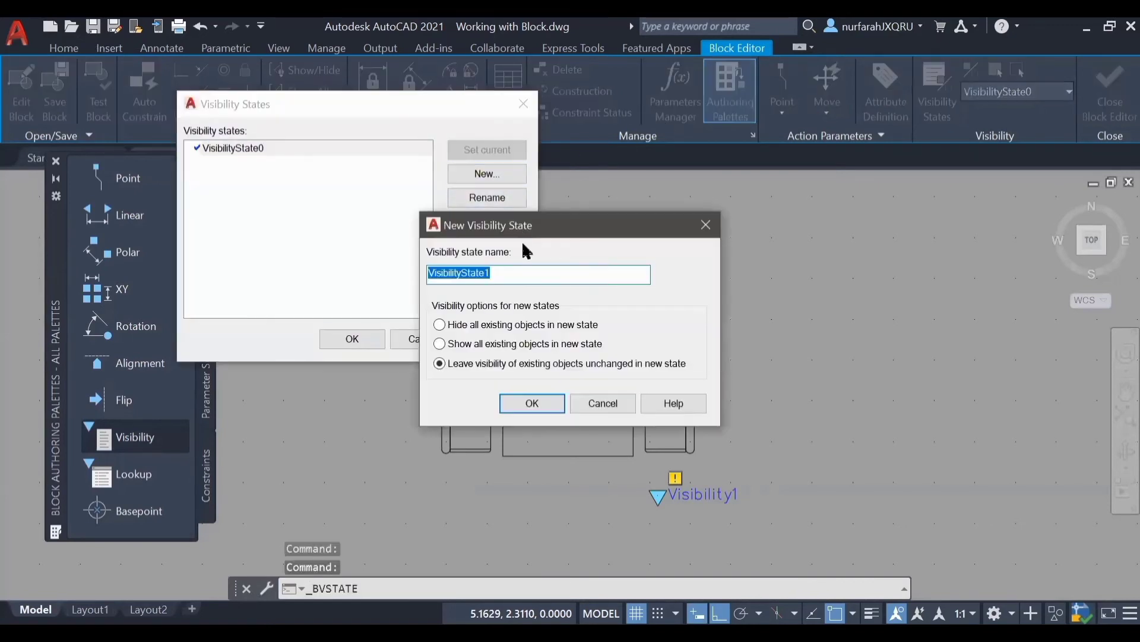
{"action": "type", "text": "2"}
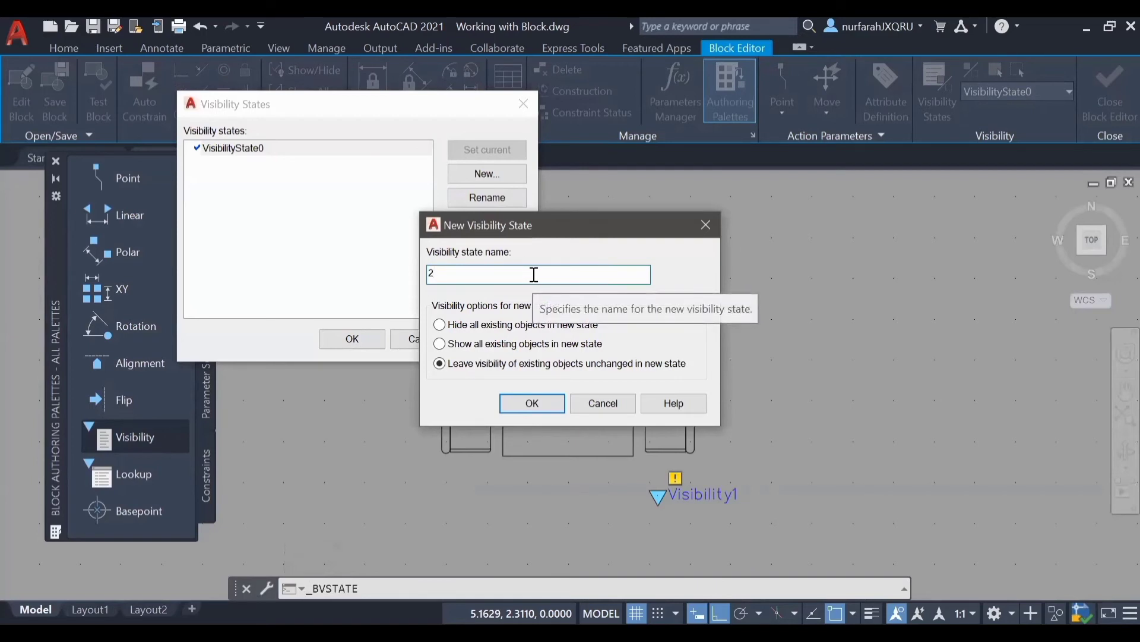
{"action": "left_click", "coordinate": [547, 403]}
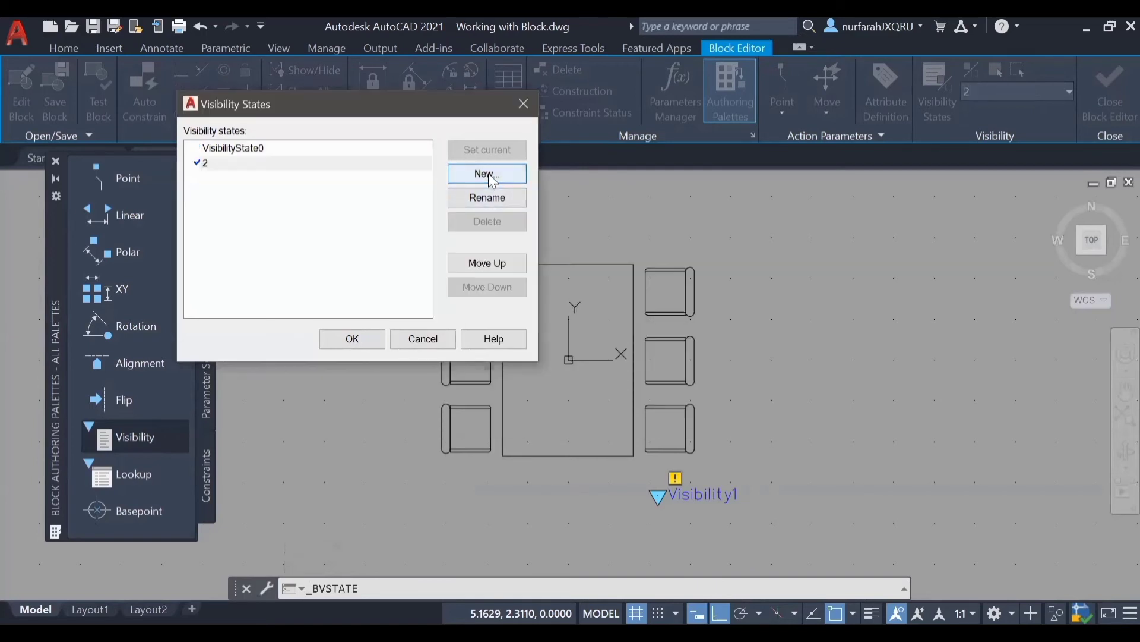
{"action": "left_click", "coordinate": [487, 174]}
{"action": "type", "text": "4"}
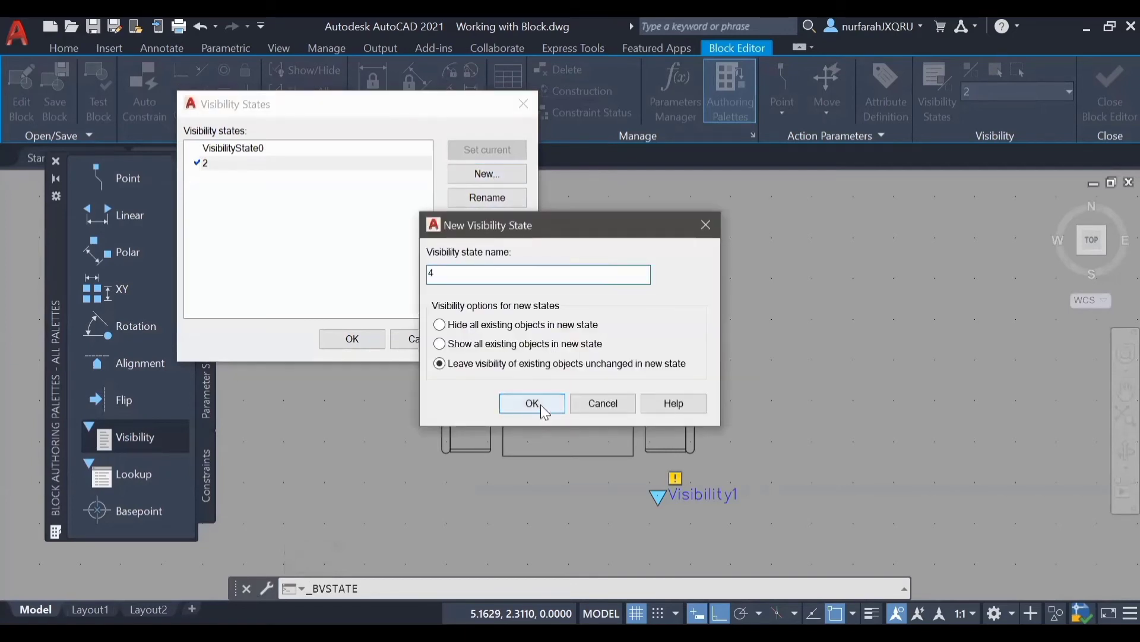
{"action": "key", "text": "Return"}
{"action": "left_click", "coordinate": [487, 174]}
{"action": "type", "text": "6"}
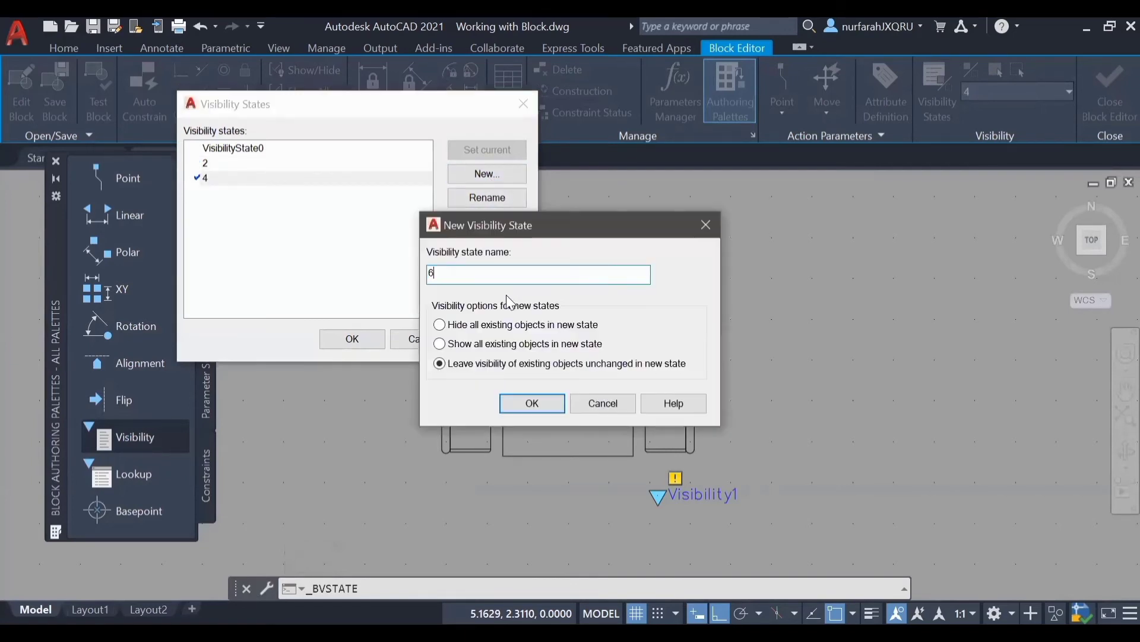
{"action": "left_click", "coordinate": [532, 404]}
Step: Delete the default state VisibilityState0 and accept the remaining list of visibility states
{"action": "left_click", "coordinate": [311, 147]}
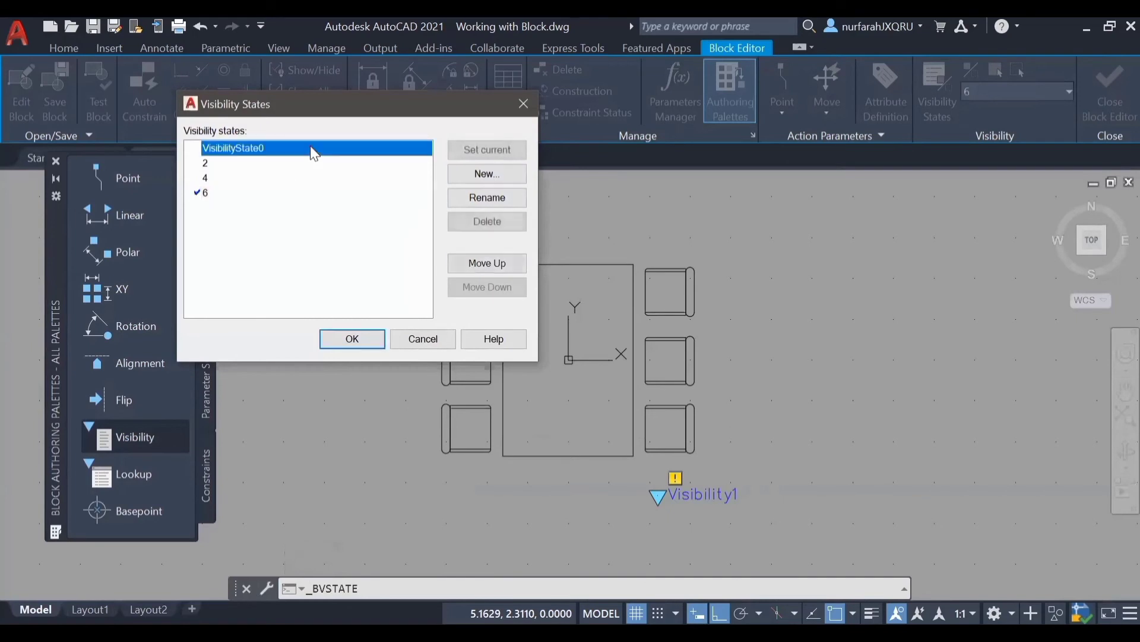
{"action": "left_click", "coordinate": [517, 225]}
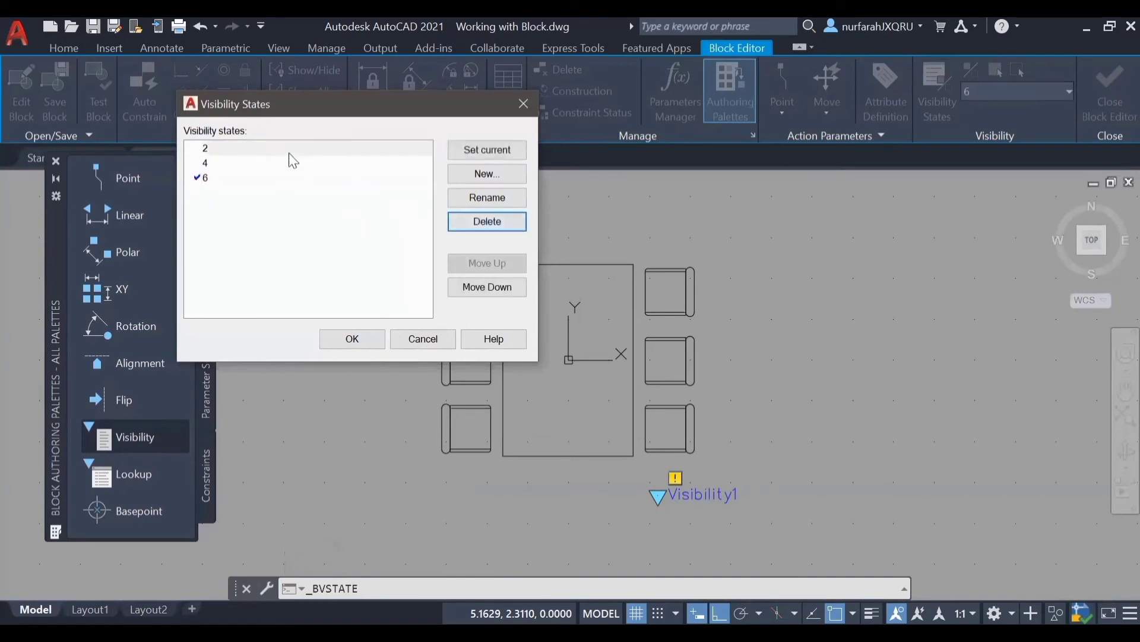
{"action": "left_click", "coordinate": [367, 339]}
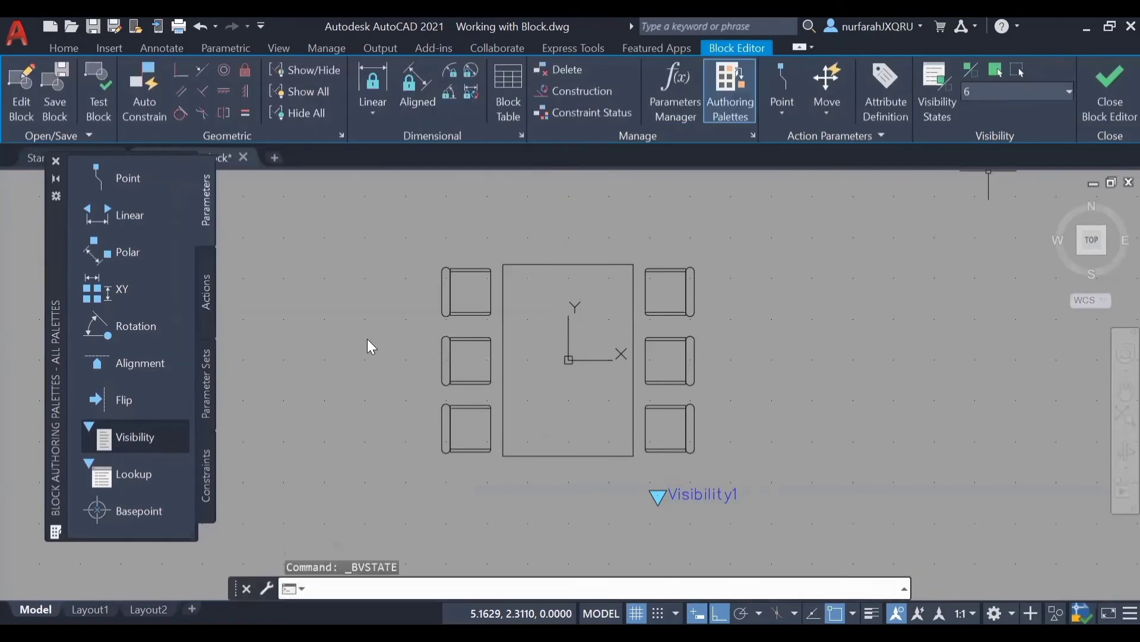
Step: Make visibility state 4 current and hide the two middle chairs on either side of the table in it
{"action": "left_click", "coordinate": [1062, 95]}
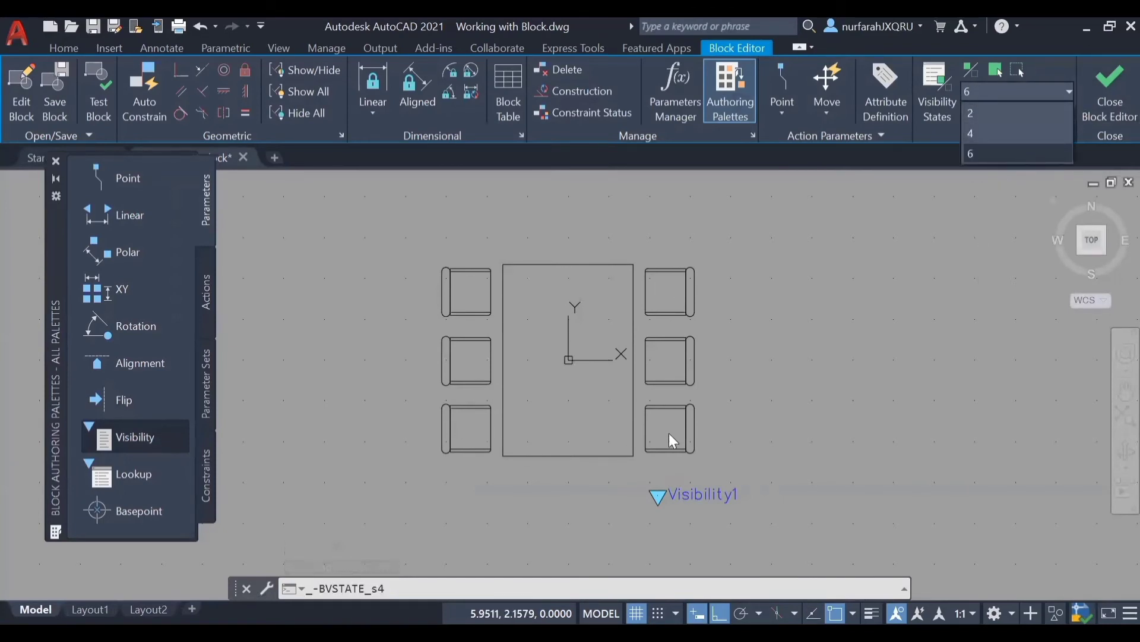
{"action": "left_click", "coordinate": [1023, 132]}
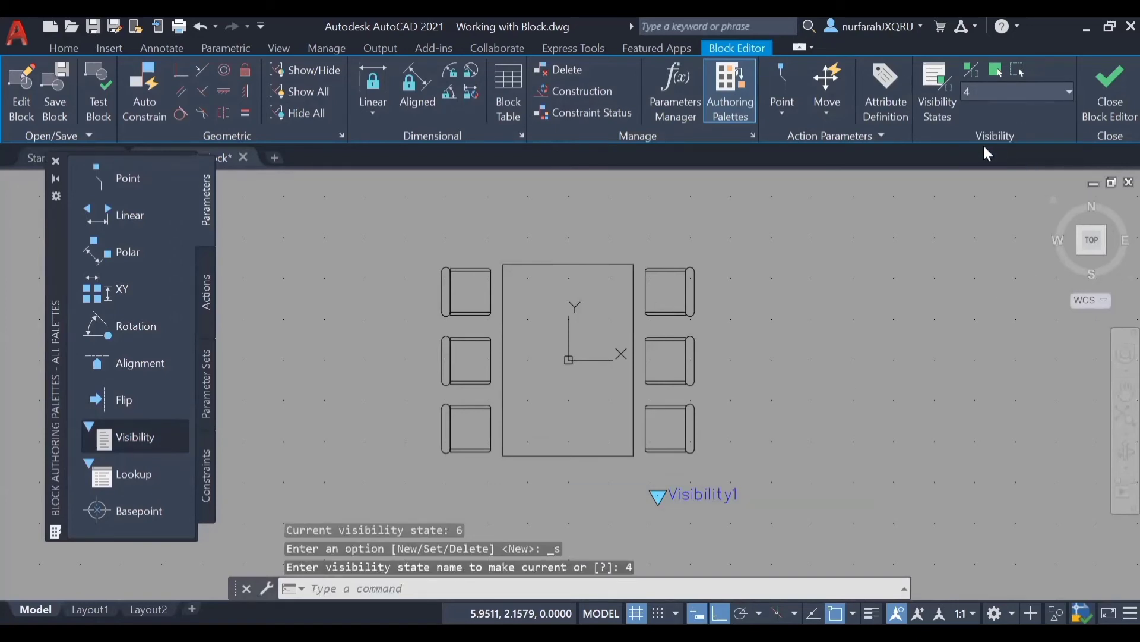
{"action": "left_click", "coordinate": [502, 328]}
{"action": "key", "text": "Escape"}
{"action": "left_click", "coordinate": [501, 328]}
{"action": "left_click", "coordinate": [425, 395]}
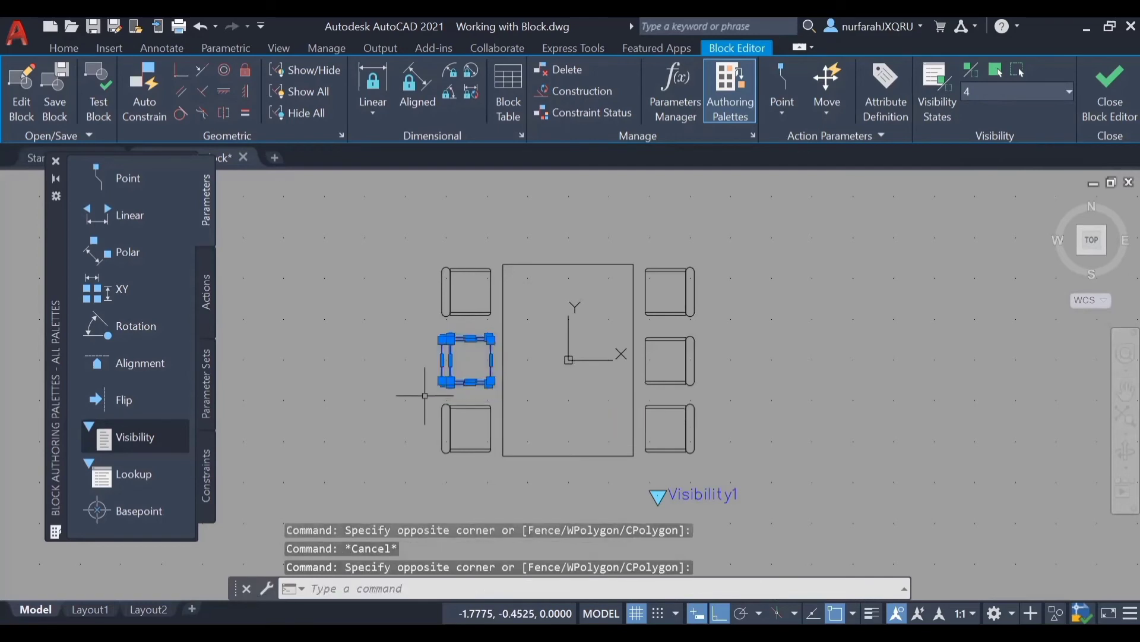
{"action": "left_click", "coordinate": [712, 326]}
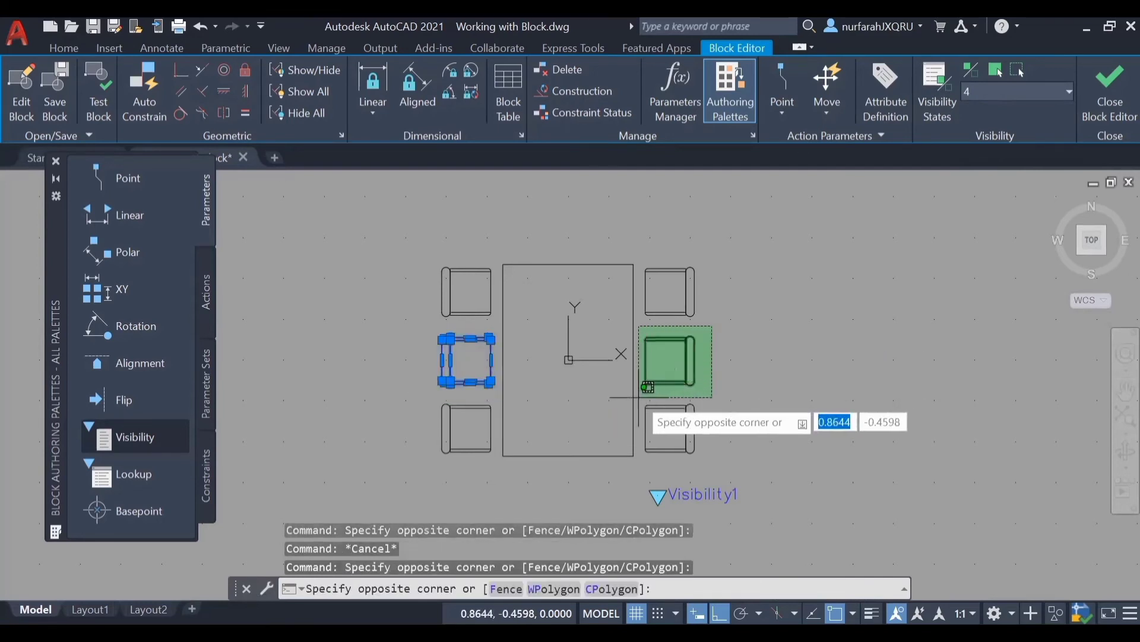
{"action": "left_click", "coordinate": [640, 396]}
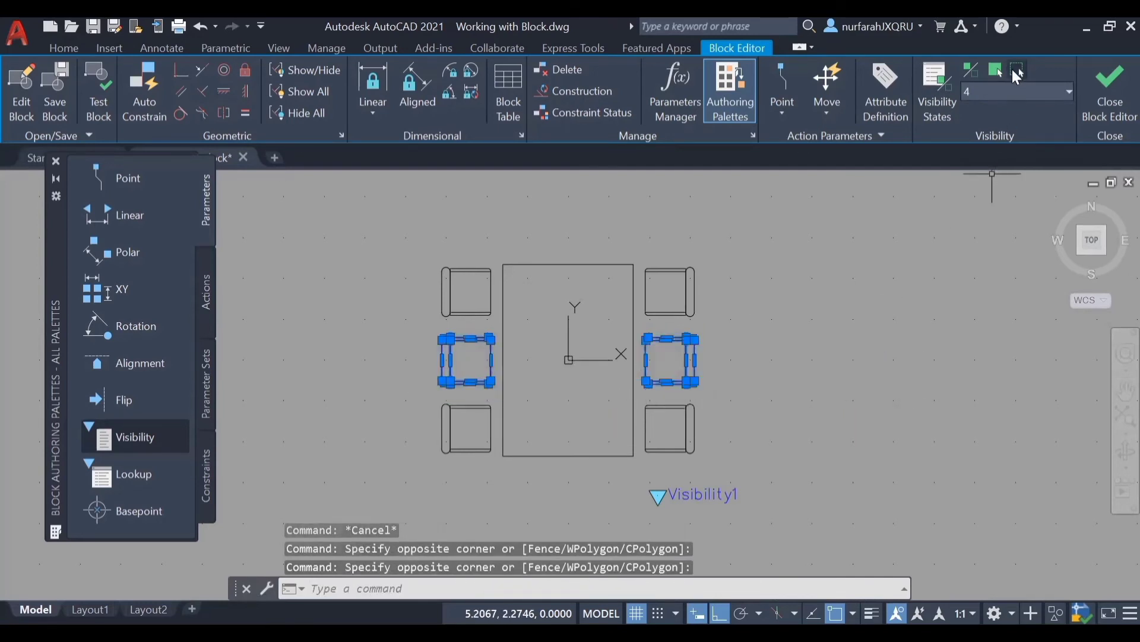
{"action": "left_click", "coordinate": [1018, 72]}
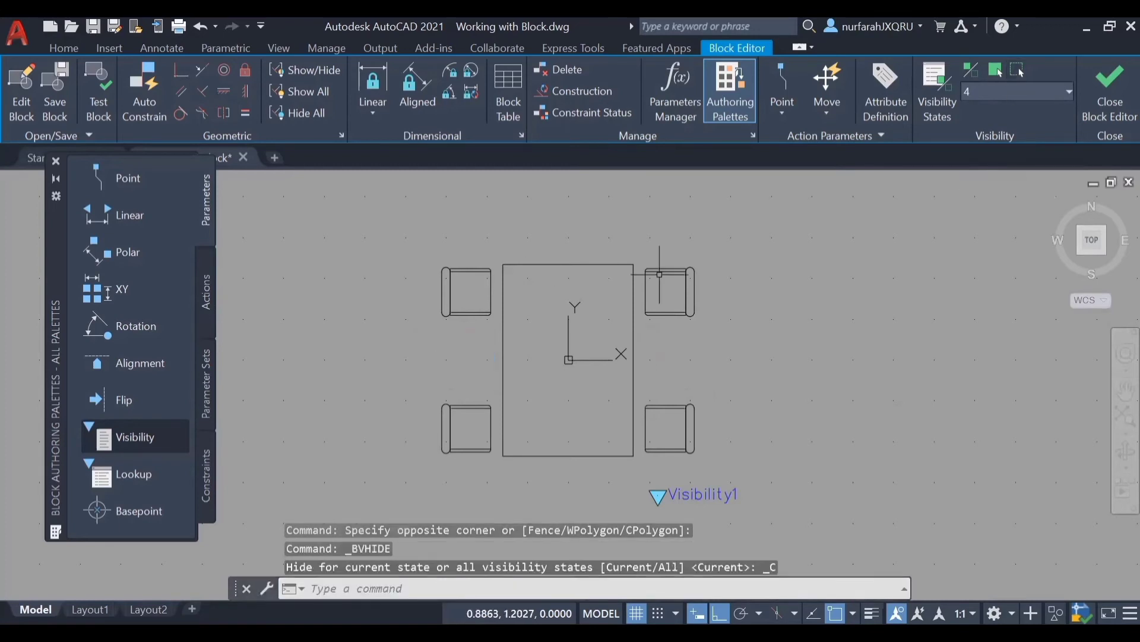
Step: Make visibility state 2 current and hide the four corner chairs around the table in it
{"action": "left_click", "coordinate": [1054, 93]}
{"action": "left_click", "coordinate": [1029, 105]}
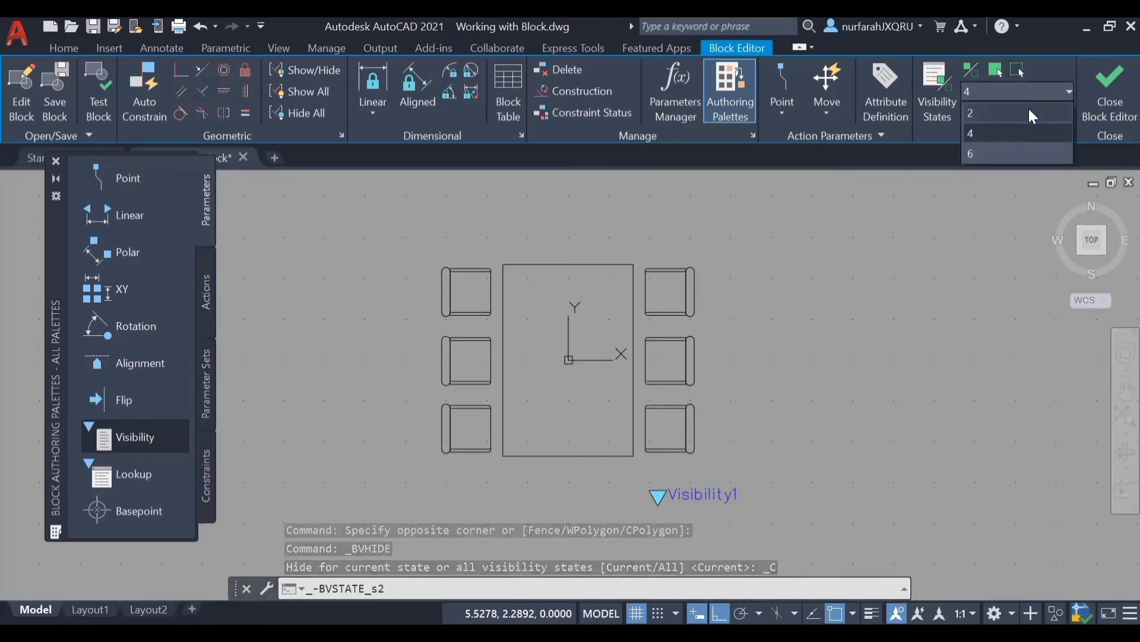
{"action": "left_click", "coordinate": [498, 262]}
{"action": "left_click", "coordinate": [445, 318]}
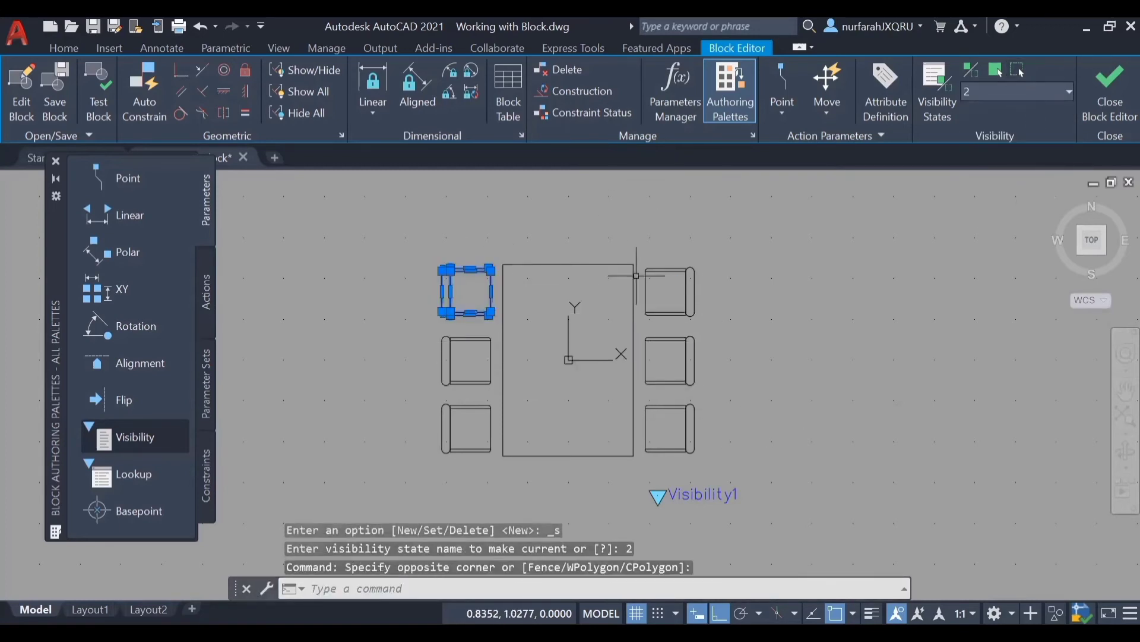
{"action": "left_click", "coordinate": [704, 259]}
{"action": "left_click", "coordinate": [642, 316]}
{"action": "left_click", "coordinate": [705, 397]}
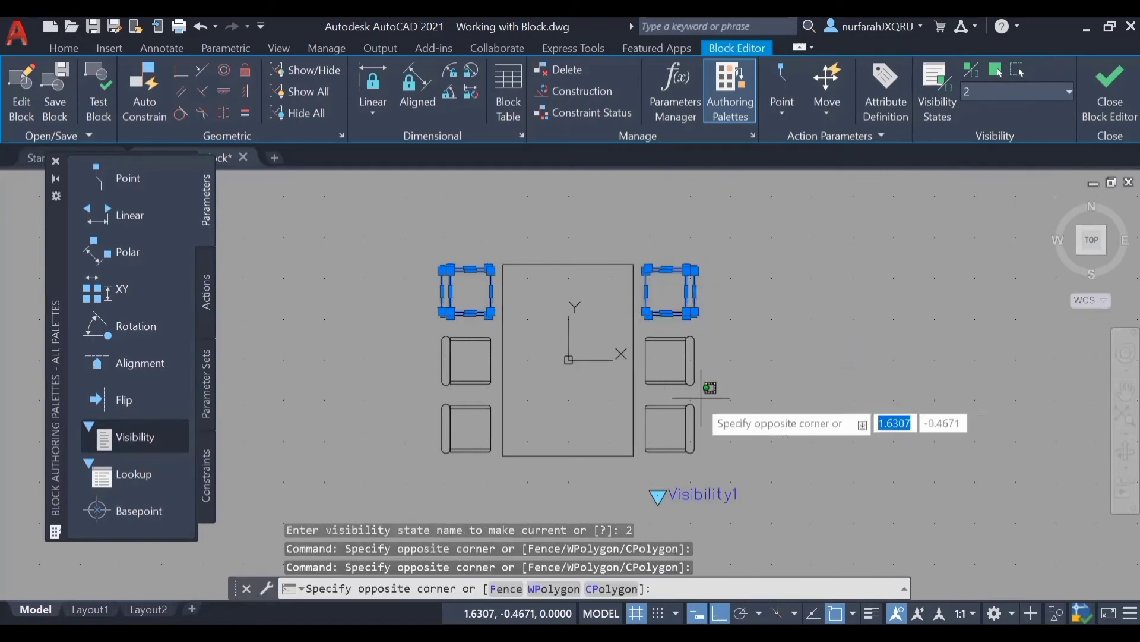
{"action": "left_click", "coordinate": [643, 456]}
{"action": "left_click", "coordinate": [494, 400]}
{"action": "left_click", "coordinate": [439, 464]}
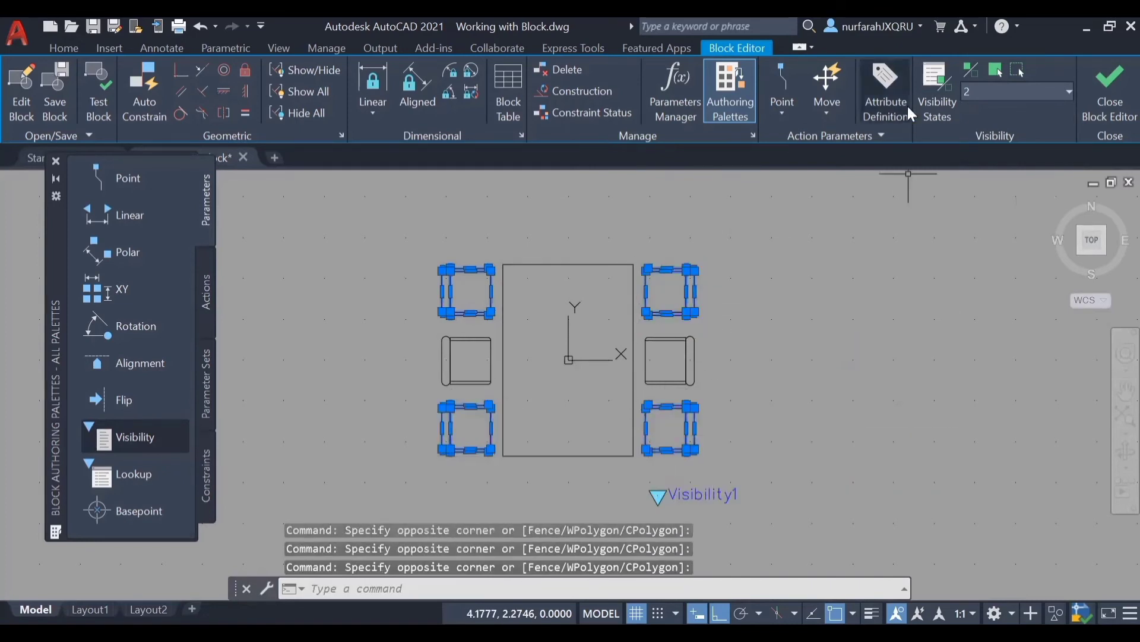
{"action": "left_click", "coordinate": [1020, 71]}
Step: Check visibility states 4 and 6, leave 6 current, and close the Block Editor saving the changes
{"action": "left_click", "coordinate": [1016, 91]}
{"action": "left_click", "coordinate": [1002, 131]}
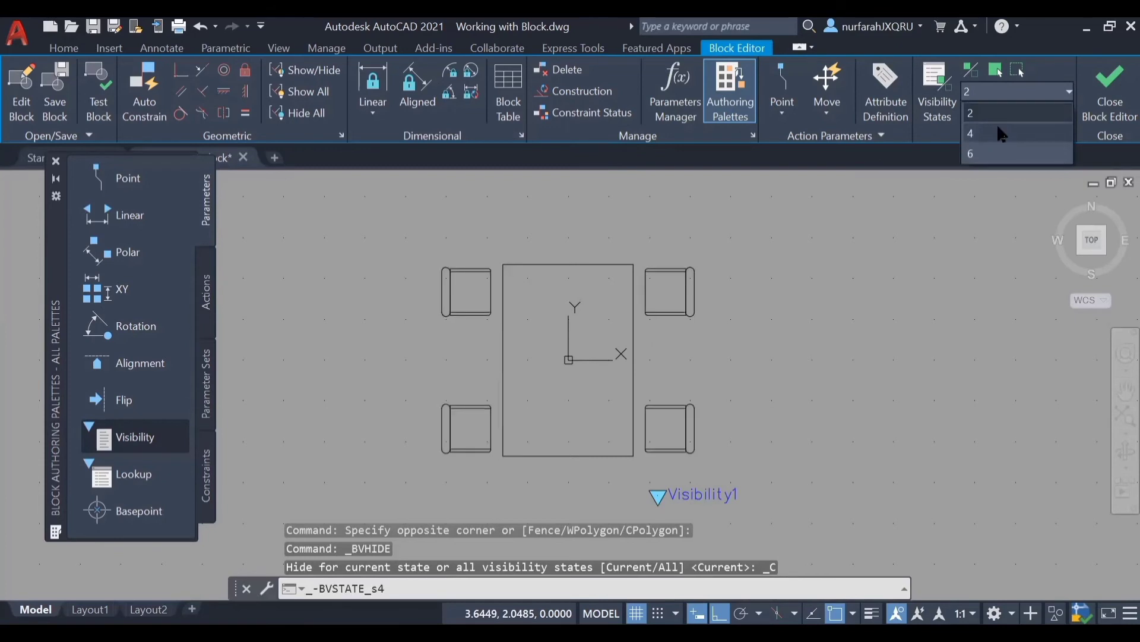
{"action": "left_click", "coordinate": [1019, 95]}
{"action": "left_click", "coordinate": [1008, 149]}
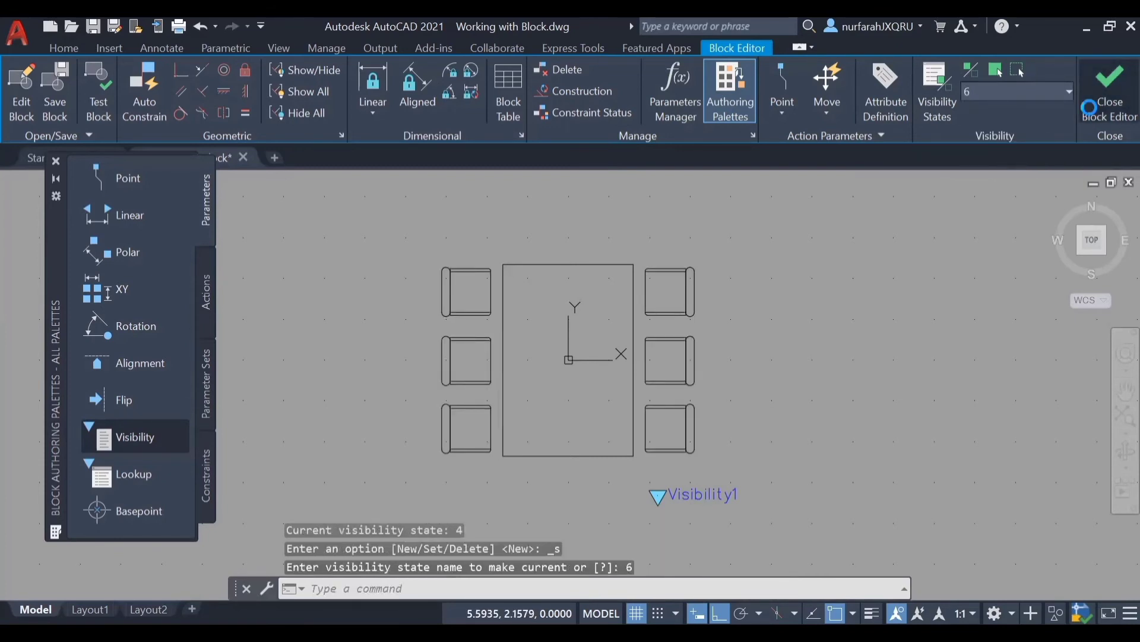
{"action": "left_click", "coordinate": [1090, 107]}
{"action": "left_click", "coordinate": [635, 303]}
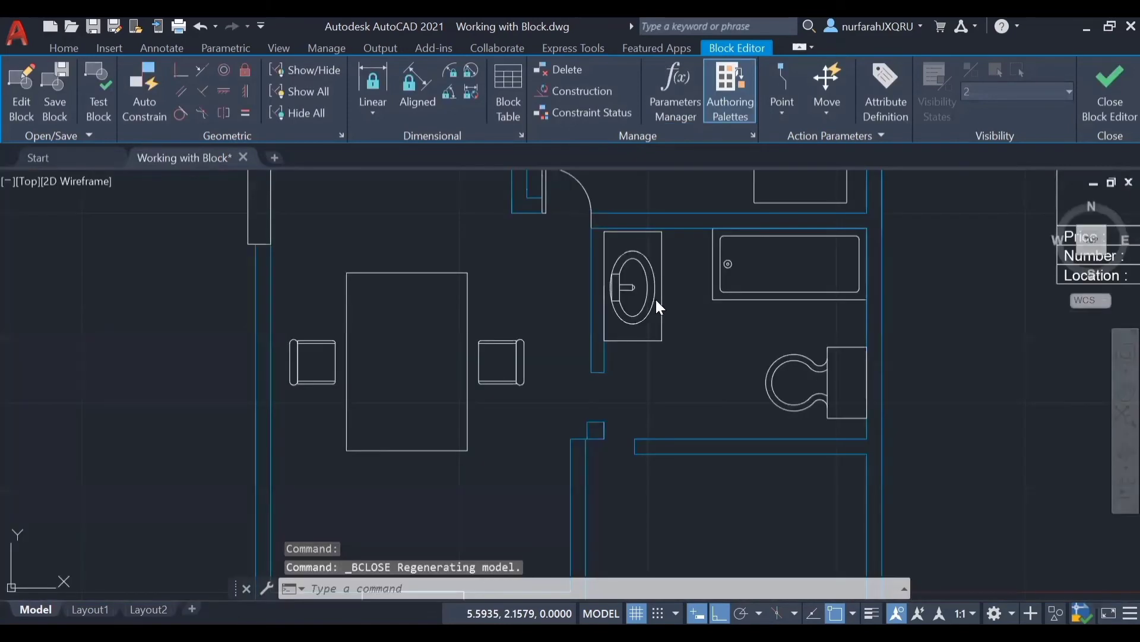
Step: Switch the dining table in the floor plan to visibility state 4 and after that to 6, and deselect it
{"action": "left_click", "coordinate": [465, 328]}
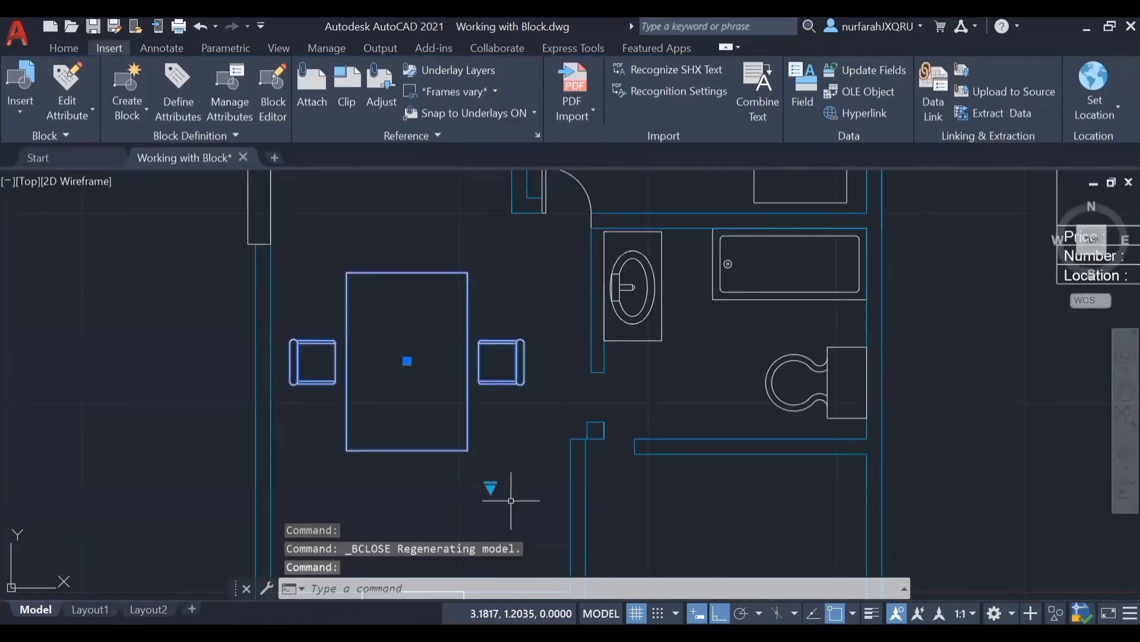
{"action": "scroll", "coordinate": [515, 480], "scroll_direction": "down", "scroll_amount": 2}
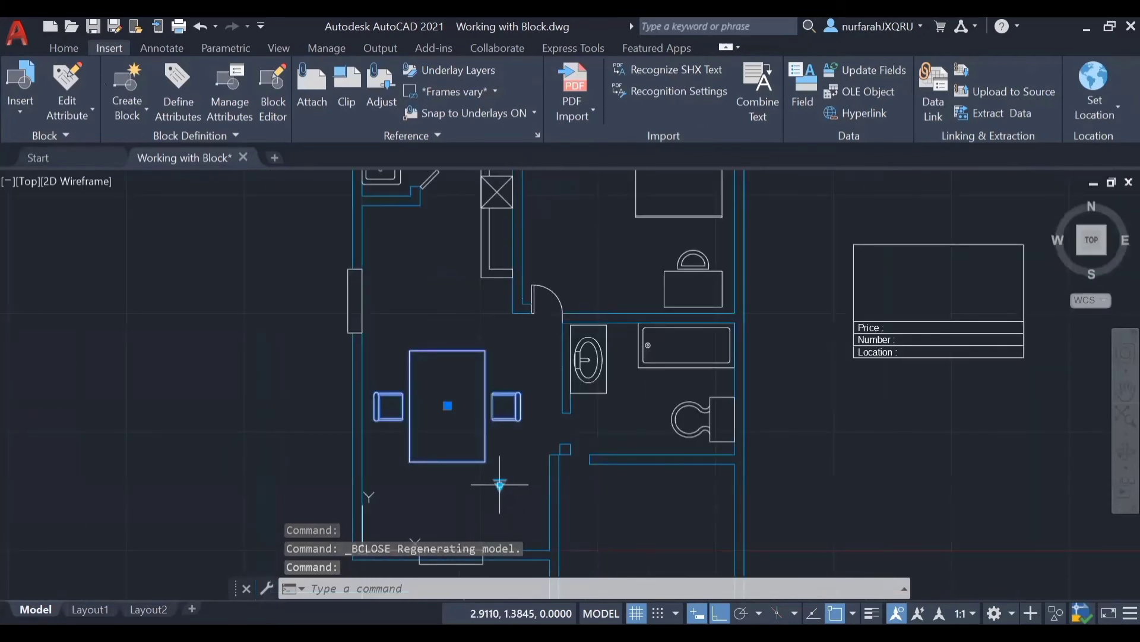
{"action": "left_click", "coordinate": [501, 486]}
{"action": "left_click", "coordinate": [530, 515]}
{"action": "left_click", "coordinate": [501, 486]}
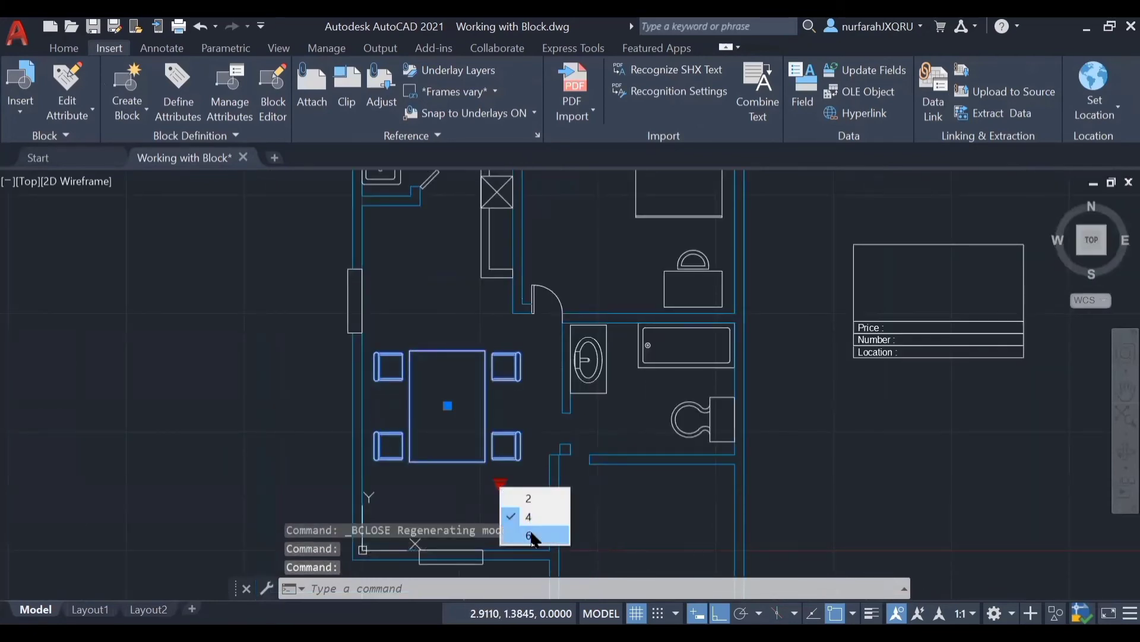
{"action": "left_click", "coordinate": [525, 526]}
{"action": "key", "text": "Escape"}
Step: Begin a block definition named table with its base point at the lower-left corner of the Price, Number and Location box
{"action": "mouse_move", "coordinate": [961, 415]}
{"action": "middle_mouse_down"}
{"action": "mouse_move", "coordinate": [642, 456]}
{"action": "mouse_move", "coordinate": [645, 499]}
{"action": "middle_mouse_up"}
{"action": "scroll", "coordinate": [642, 442], "scroll_direction": "up", "scroll_amount": 2}
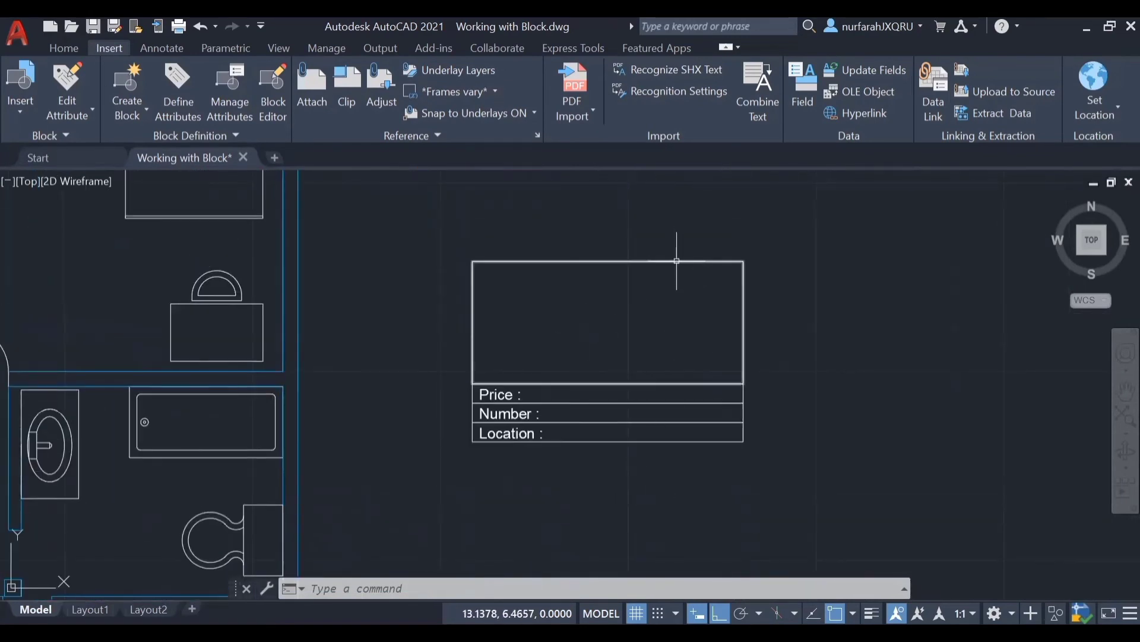
{"action": "key", "text": "Escape"}
{"action": "left_click", "coordinate": [126, 77]}
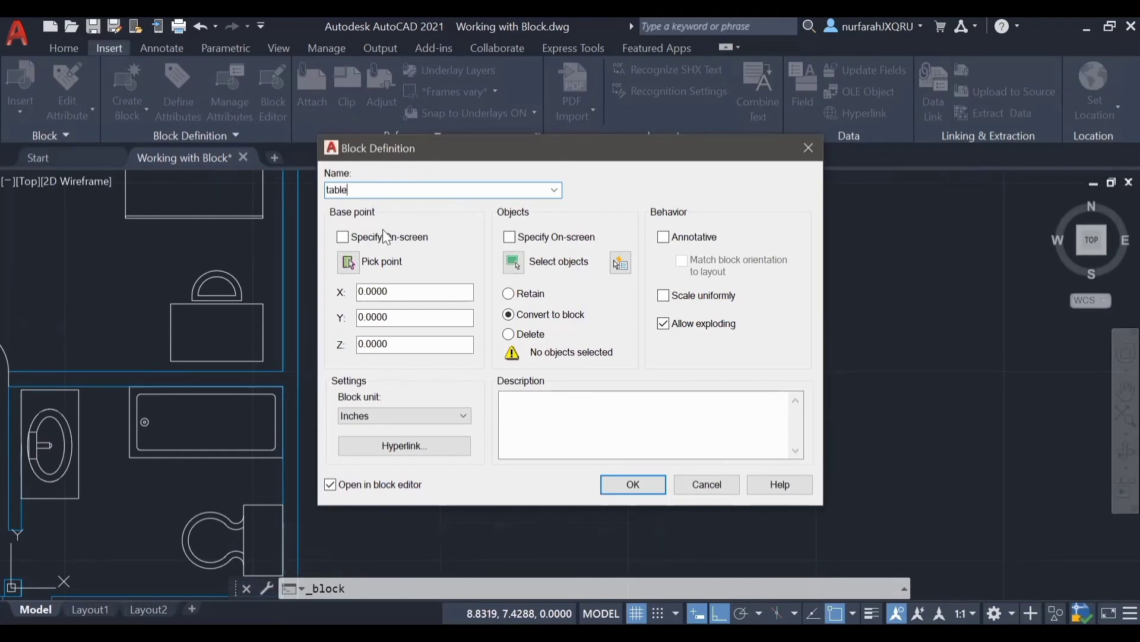
{"action": "left_click", "coordinate": [349, 262]}
{"action": "left_click", "coordinate": [478, 446]}
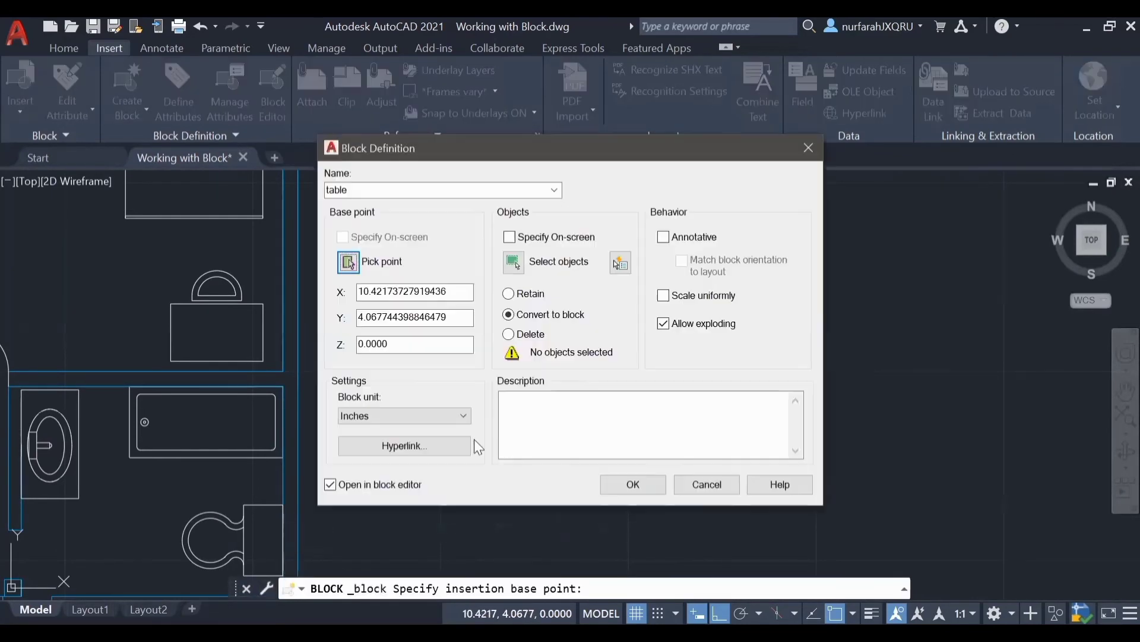
Step: Select the entire Price, Number and Location box as the block's objects, create the block and close the Block Editor
{"action": "left_click", "coordinate": [510, 266]}
{"action": "left_click", "coordinate": [766, 233]}
{"action": "left_click", "coordinate": [365, 478]}
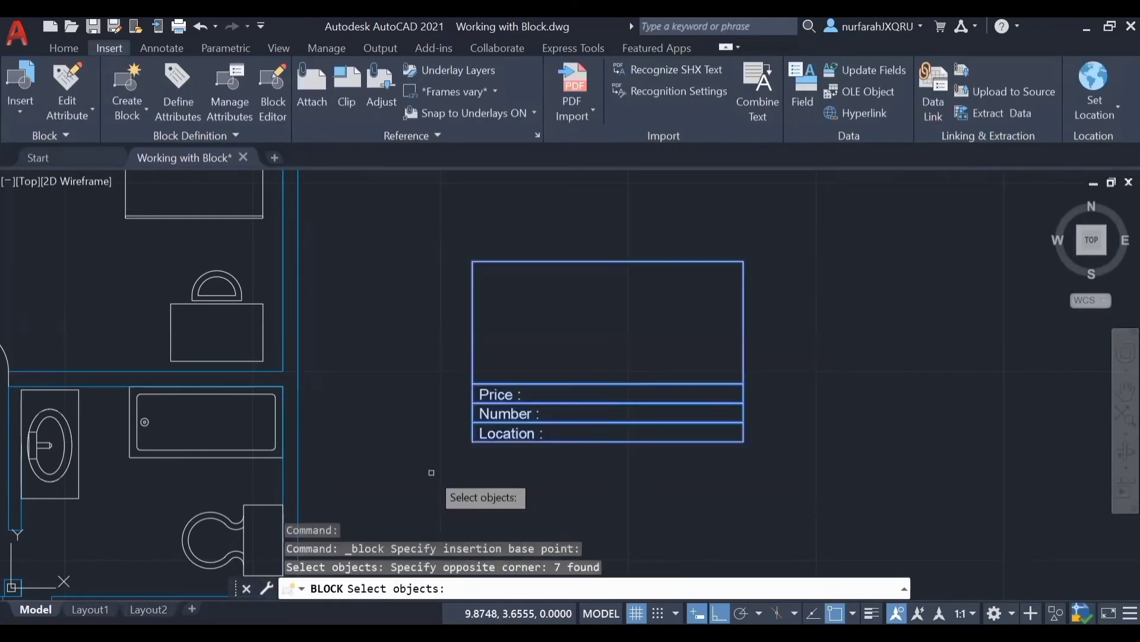
{"action": "key", "text": "Return"}
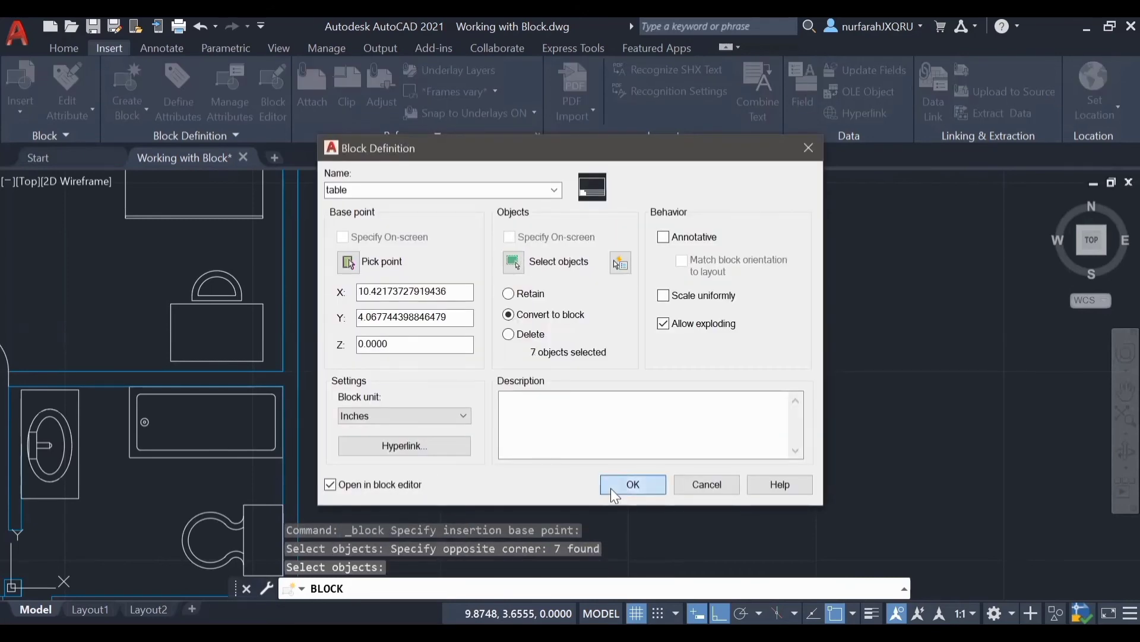
{"action": "left_click", "coordinate": [651, 483]}
{"action": "left_click", "coordinate": [1087, 116]}
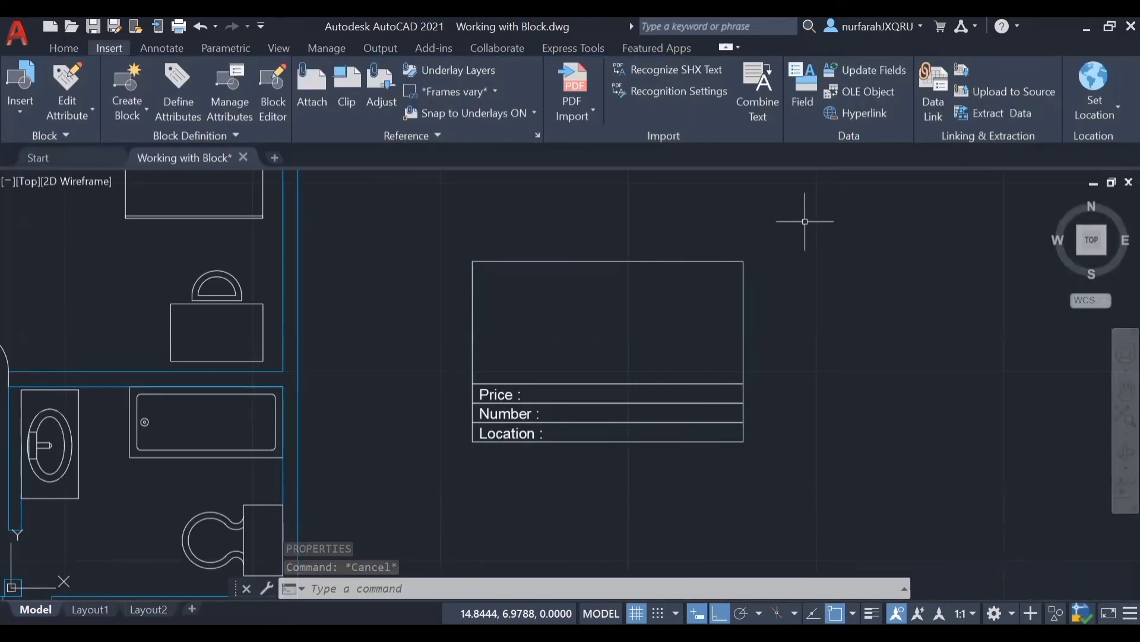
Step: Open the table block for in-place editing with REFEDIT, automatically selecting all nested objects
{"action": "type", "text": "REFEDIT"}
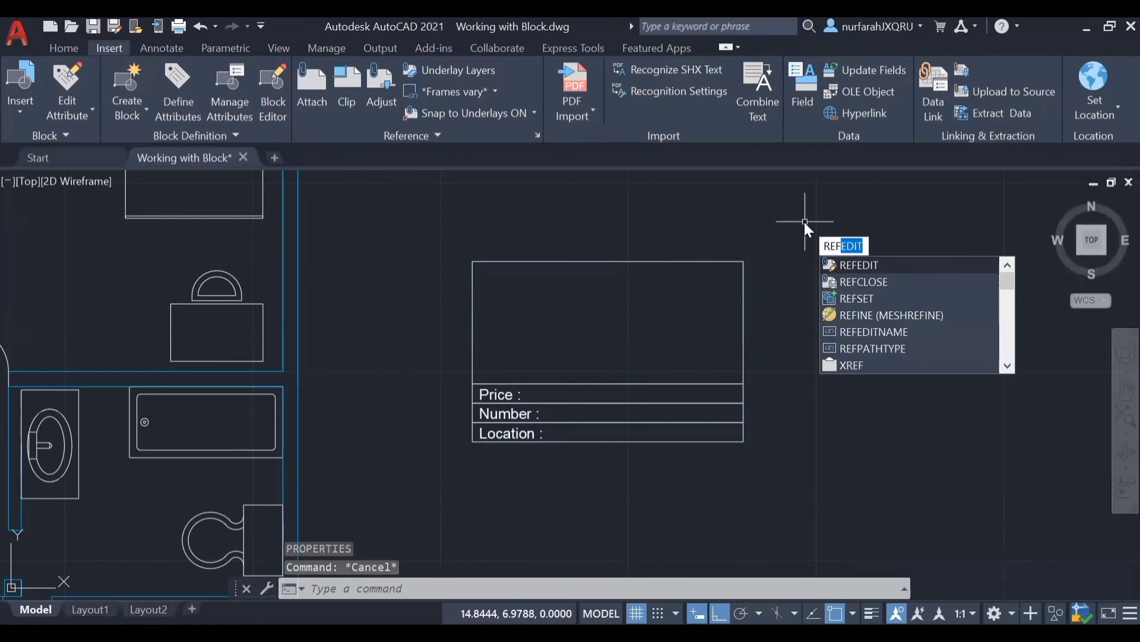
{"action": "left_click", "coordinate": [876, 269]}
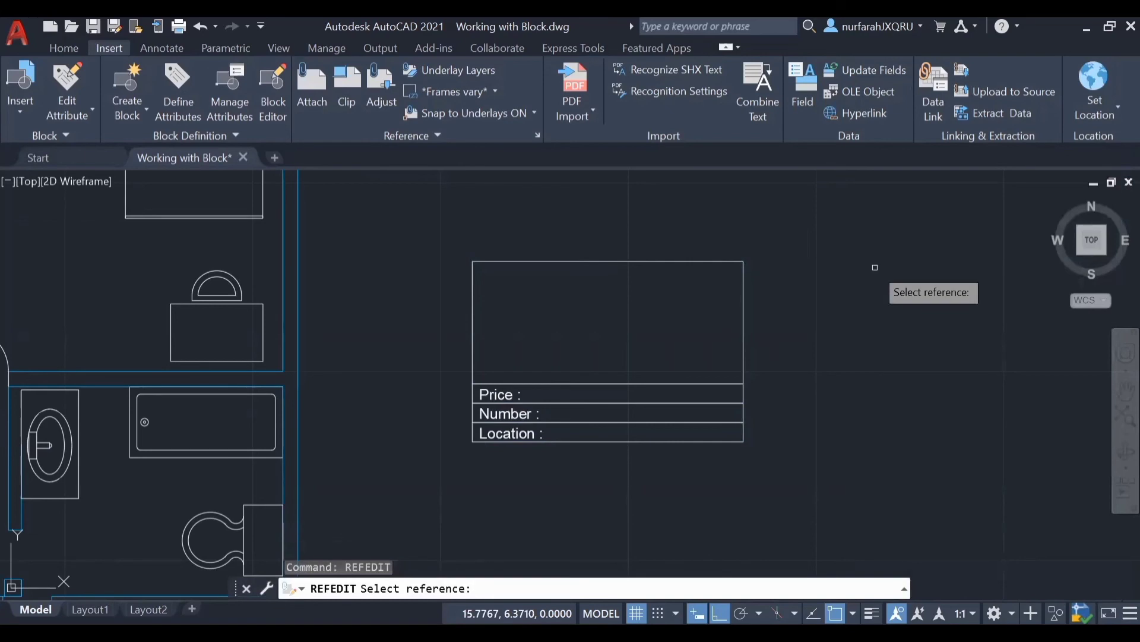
{"action": "left_click", "coordinate": [651, 384]}
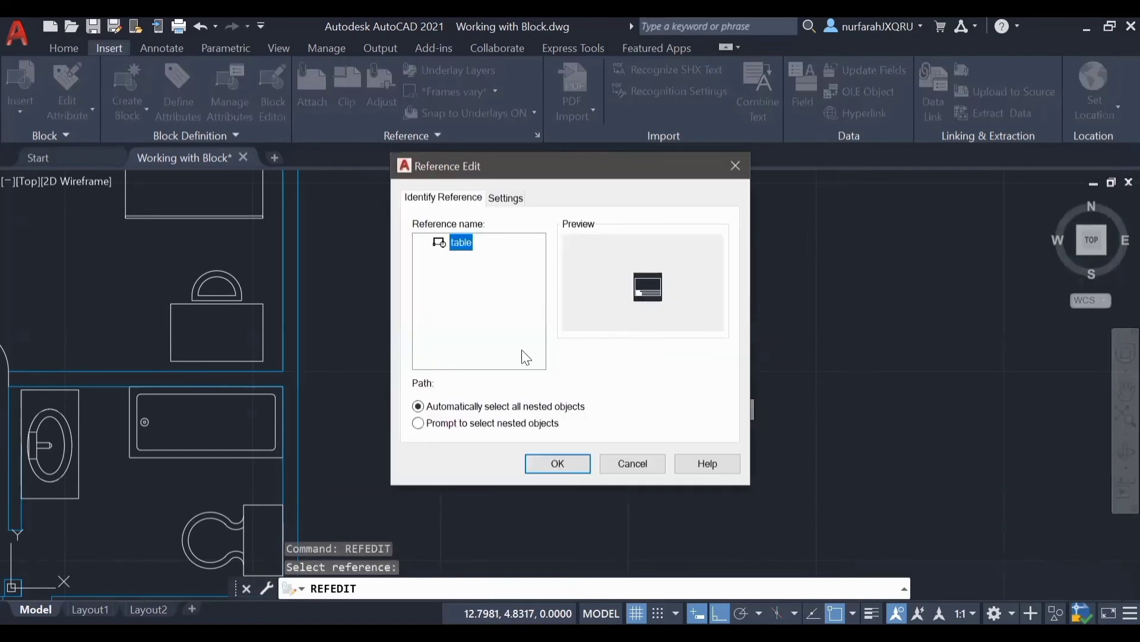
{"action": "left_click", "coordinate": [559, 465]}
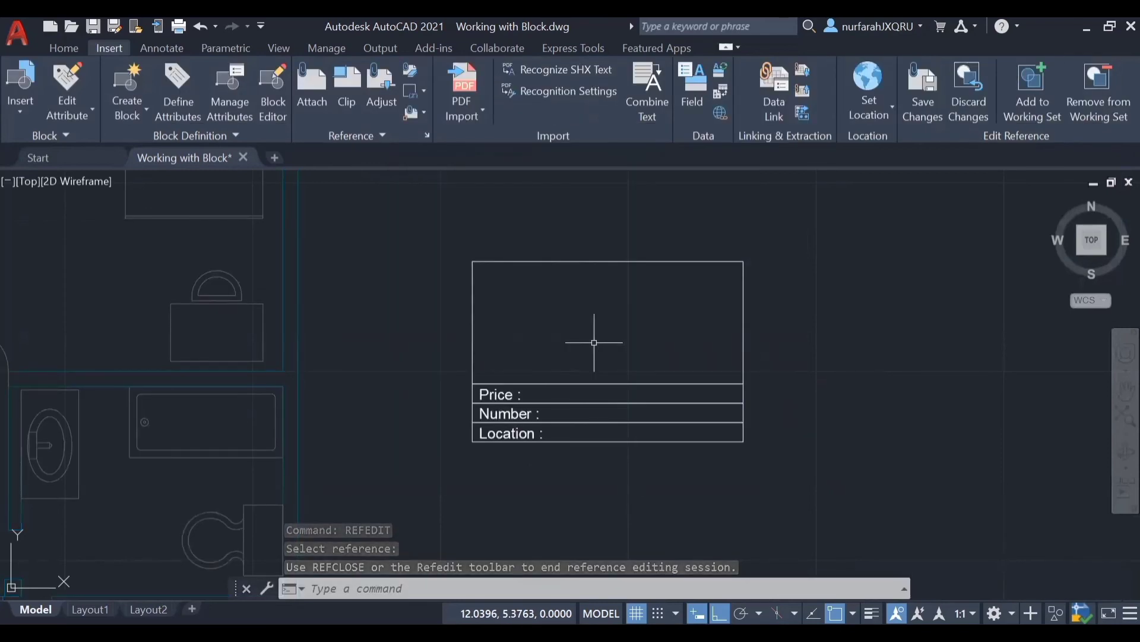
Step: Define an attribute with tag PR and prompt Price, and place it directly after the Price label in the table block
{"action": "type", "text": "ATT"}
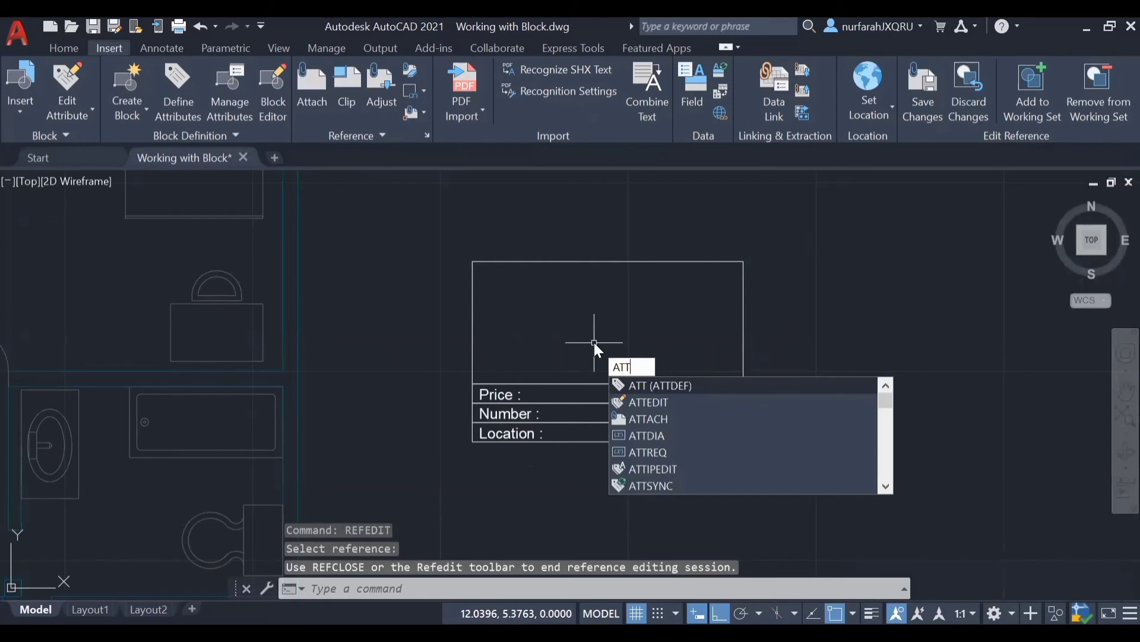
{"action": "left_click", "coordinate": [648, 387]}
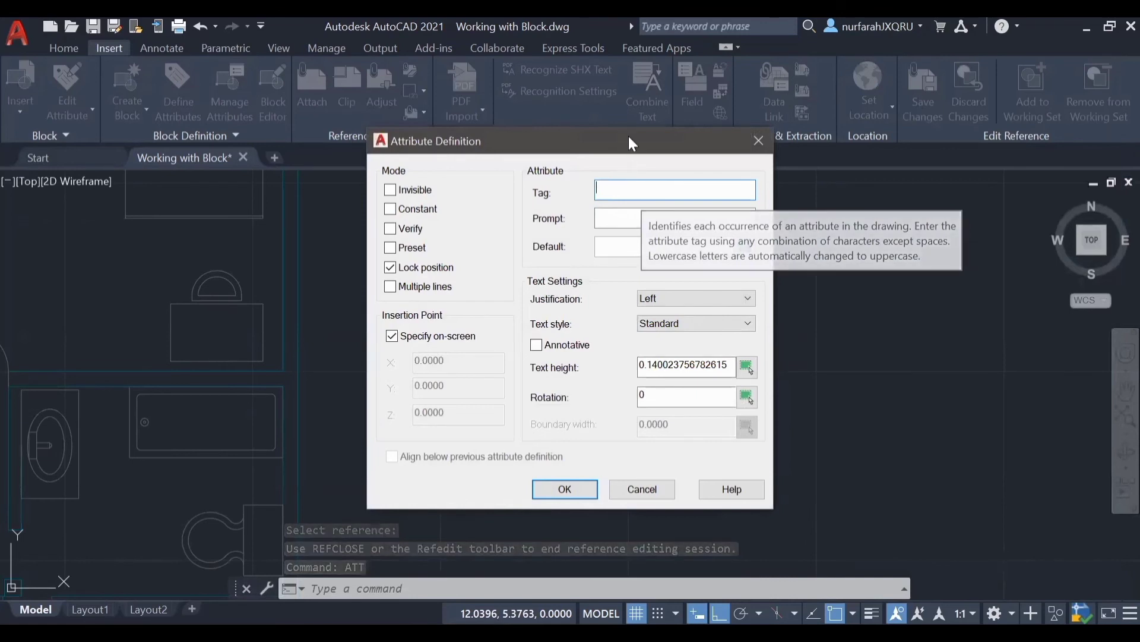
{"action": "left_click_drag", "start_coordinate": [631, 142], "coordinate": [901, 142]}
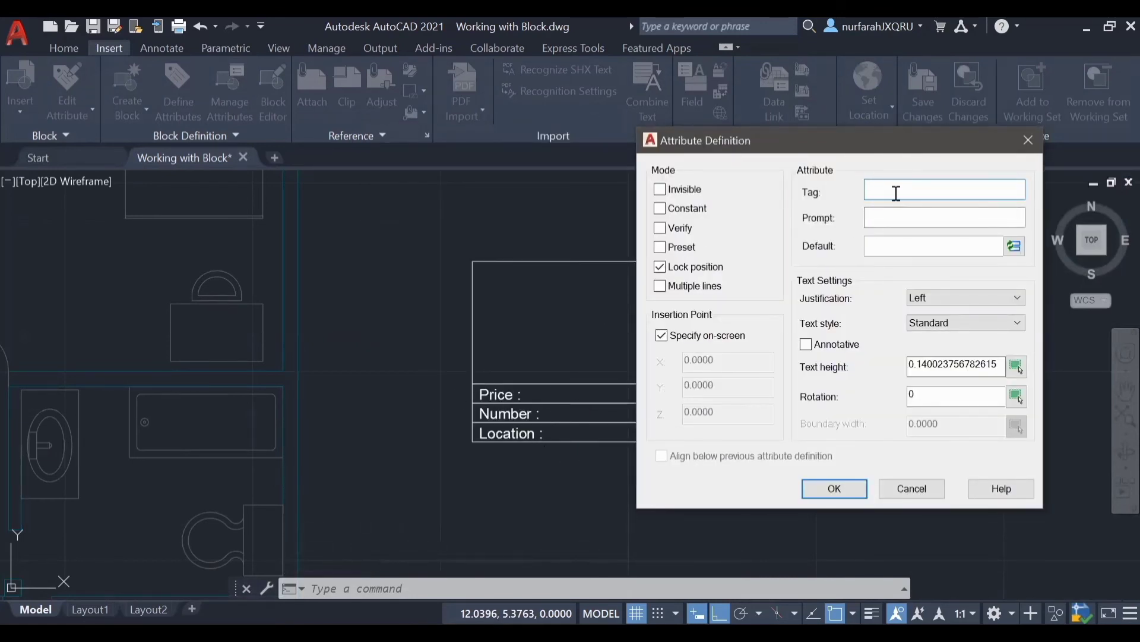
{"action": "left_click", "coordinate": [888, 215]}
{"action": "type", "text": "Price"}
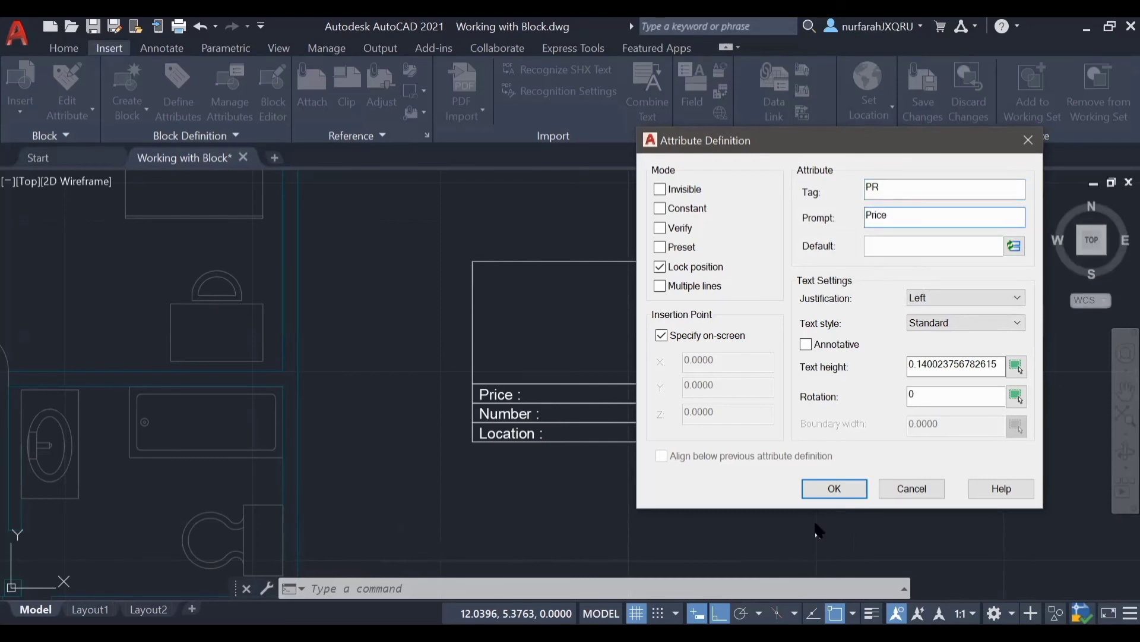
{"action": "left_click", "coordinate": [834, 488]}
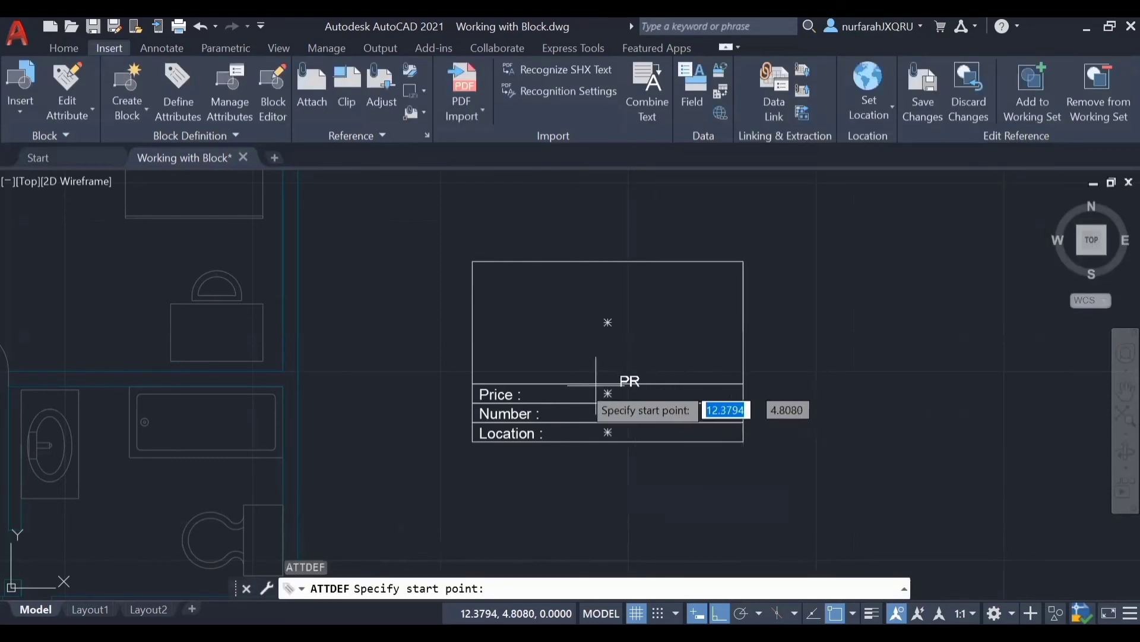
{"action": "scroll", "coordinate": [535, 404], "scroll_direction": "up", "scroll_amount": 5}
{"action": "left_click", "coordinate": [522, 415]}
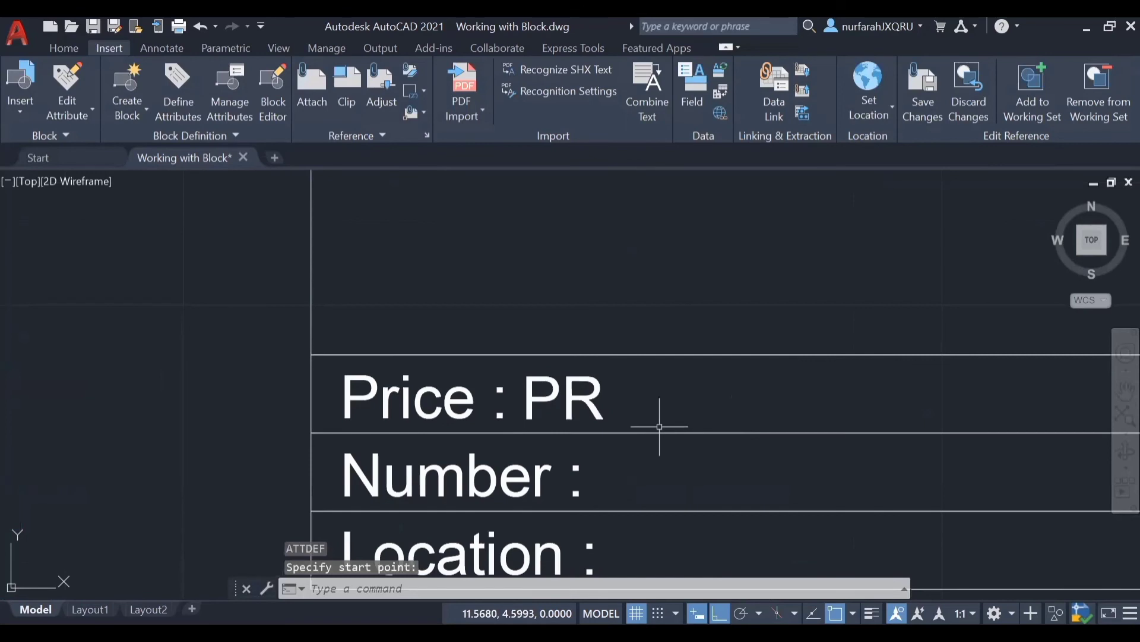
Step: Define an attribute with tag NO and prompt Number, and place it directly after the Number label
{"action": "scroll", "coordinate": [660, 427], "scroll_direction": "down", "scroll_amount": 5}
{"action": "type", "text": "ATT"}
{"action": "key", "text": "Return"}
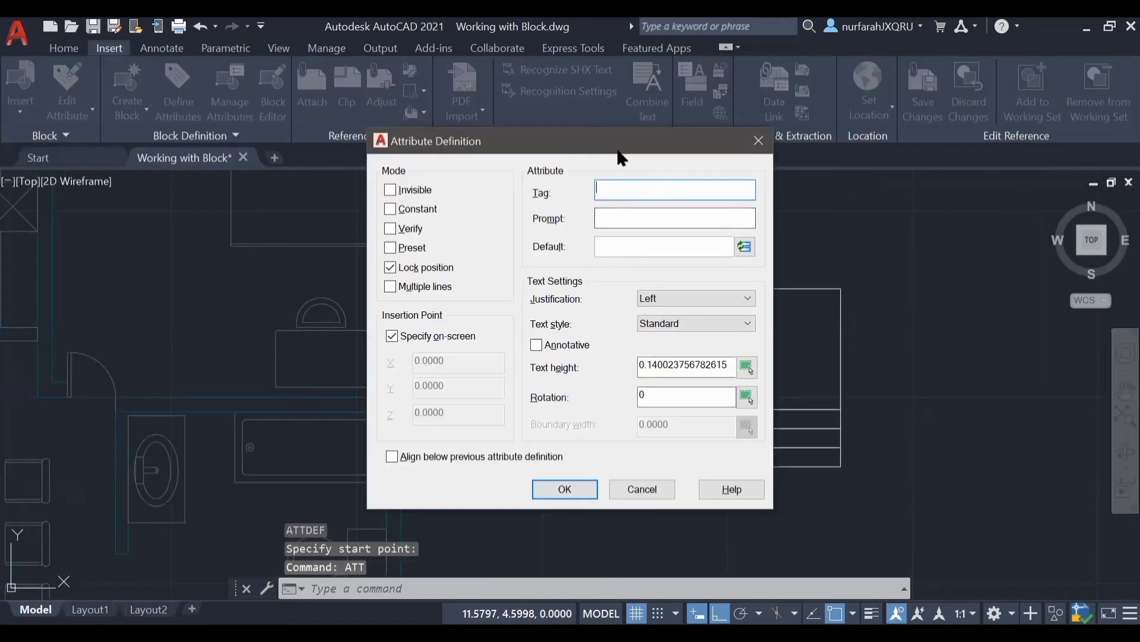
{"action": "type", "text": "NO"}
{"action": "left_click", "coordinate": [650, 217]}
{"action": "type", "text": "Number"}
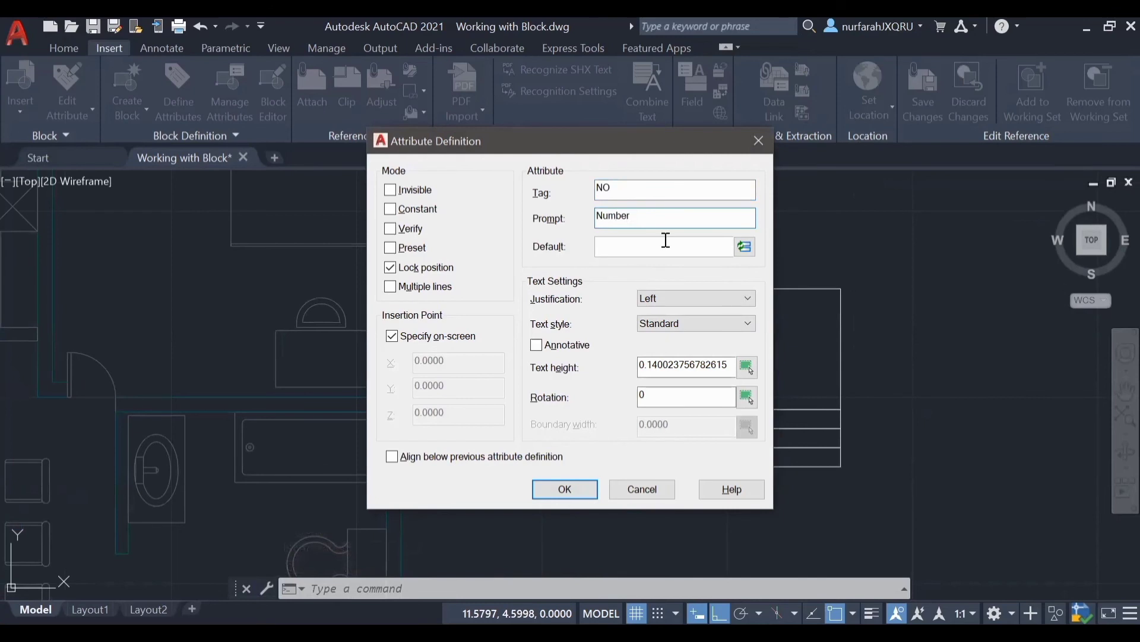
{"action": "left_click", "coordinate": [565, 488]}
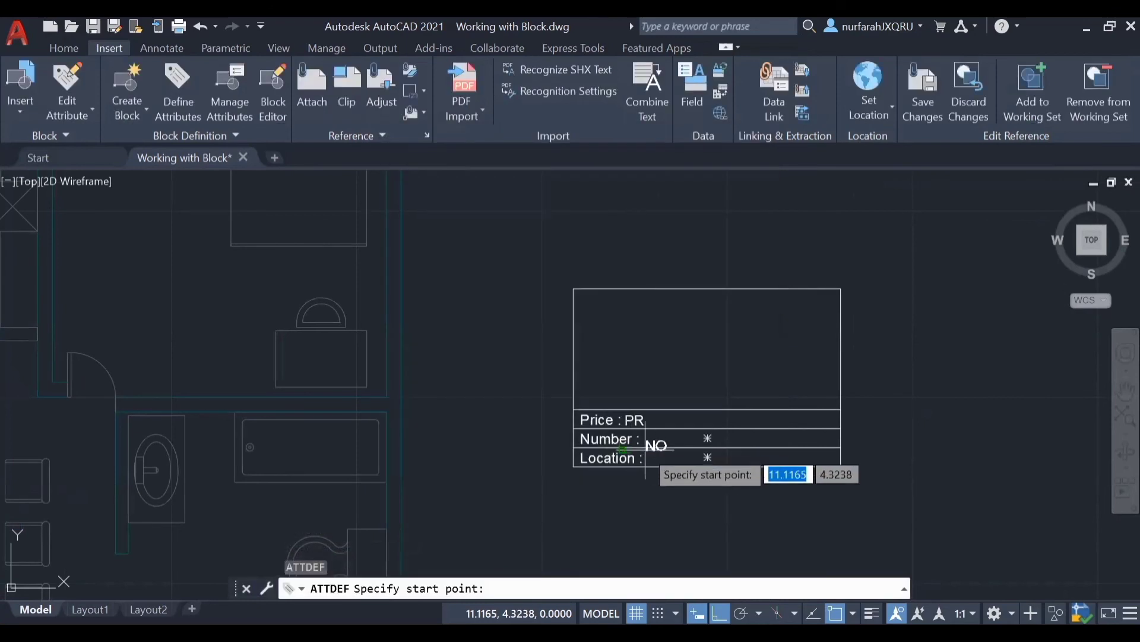
{"action": "scroll", "coordinate": [638, 427], "scroll_direction": "up", "scroll_amount": 5}
{"action": "left_click", "coordinate": [631, 428]}
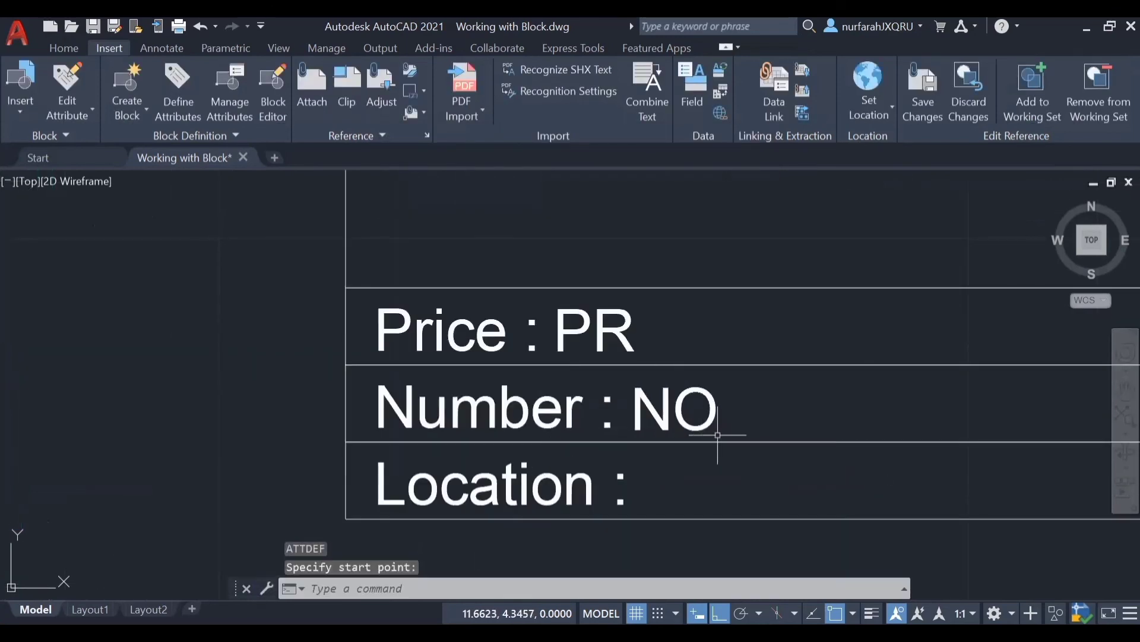
Step: Define an attribute with tag LC and prompt Location, and place it directly after the Location label
{"action": "type", "text": "att"}
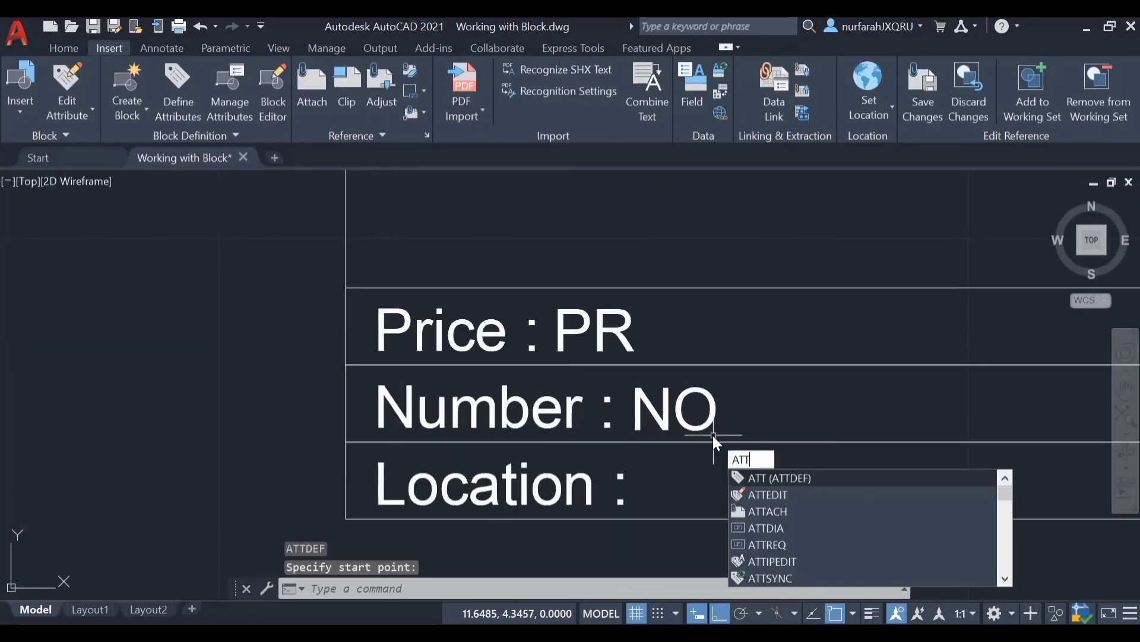
{"action": "key", "text": "Return"}
{"action": "type", "text": "LC"}
{"action": "left_click", "coordinate": [654, 216]}
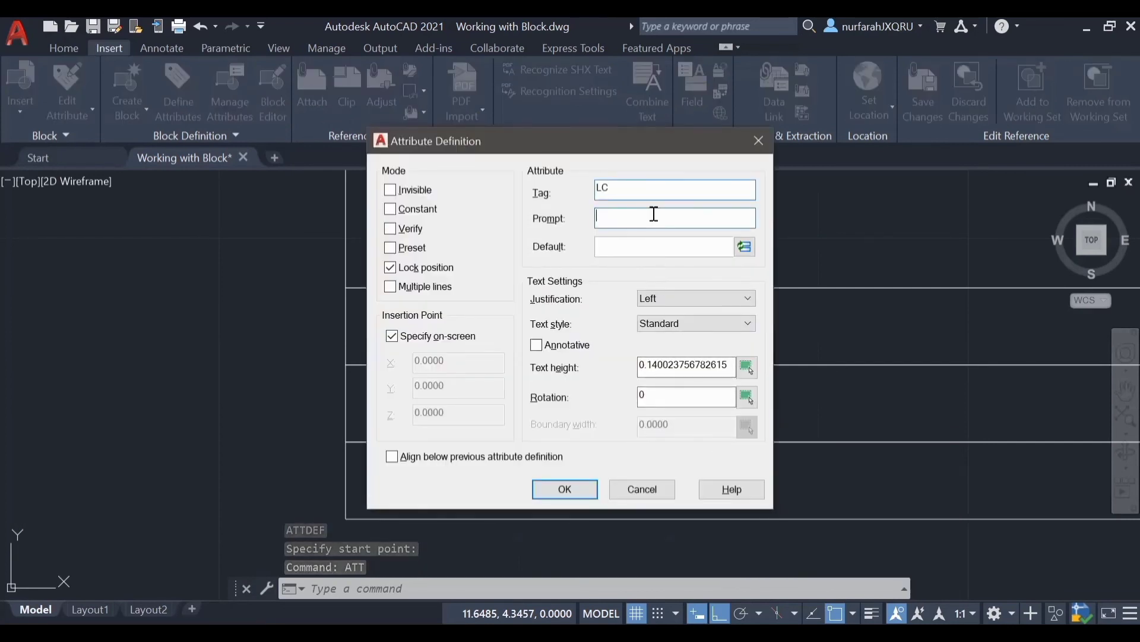
{"action": "type", "text": "Location"}
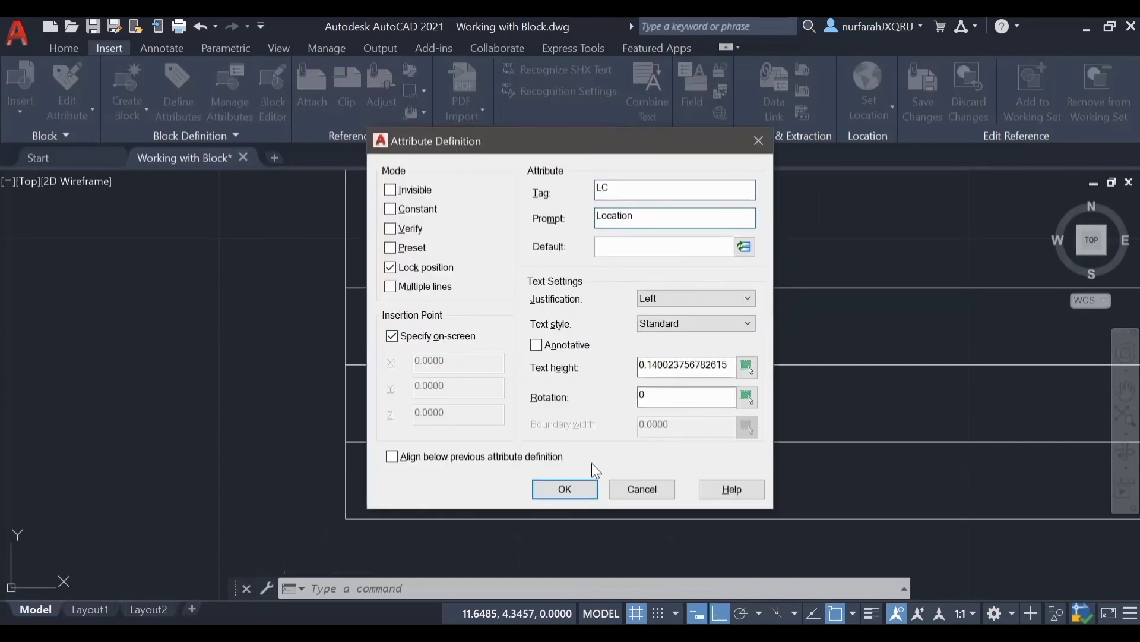
{"action": "left_click", "coordinate": [565, 488]}
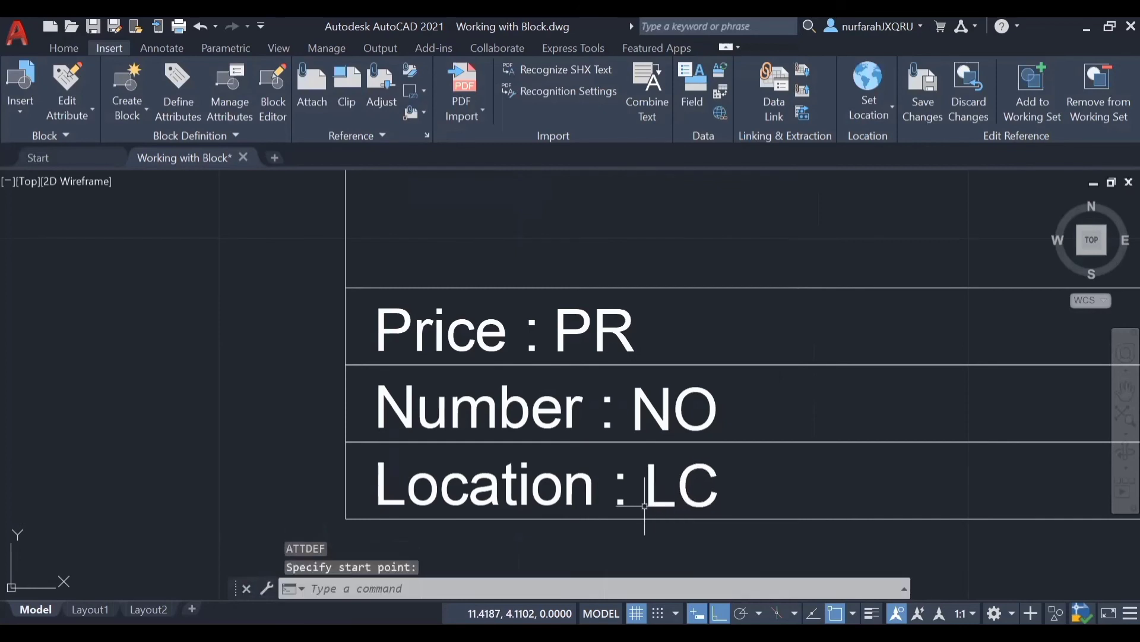
{"action": "left_click", "coordinate": [645, 506]}
Step: End the in-place editing session with REFCLOSE, saving the reference changes to the table block
{"action": "scroll", "coordinate": [613, 372], "scroll_direction": "down", "scroll_amount": 5}
{"action": "type", "text": "REFC"}
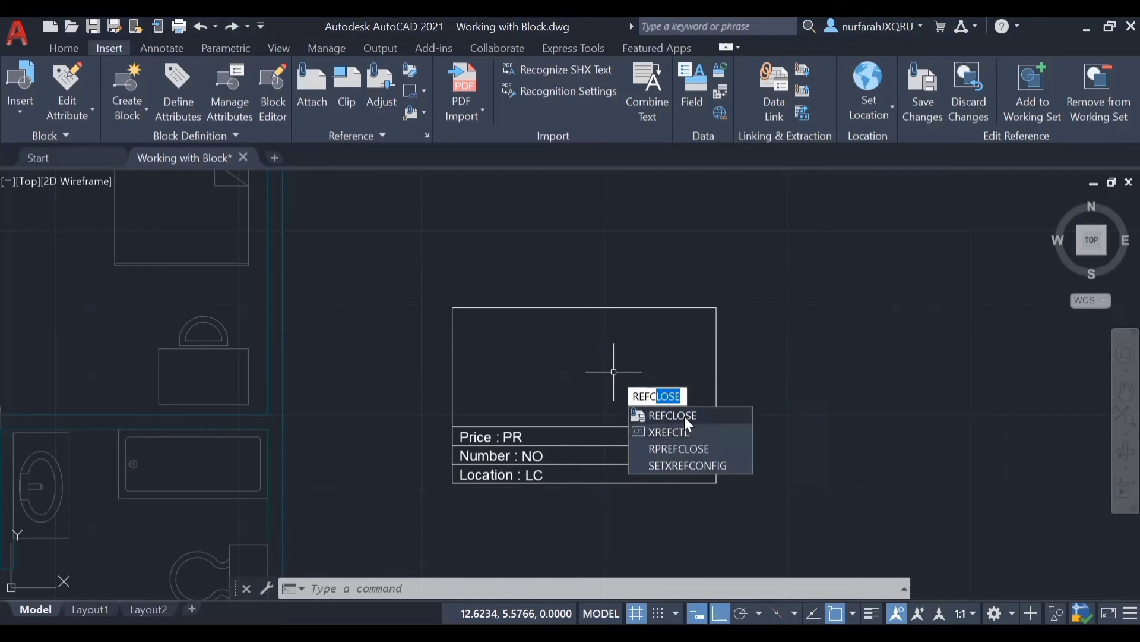
{"action": "left_click", "coordinate": [685, 416]}
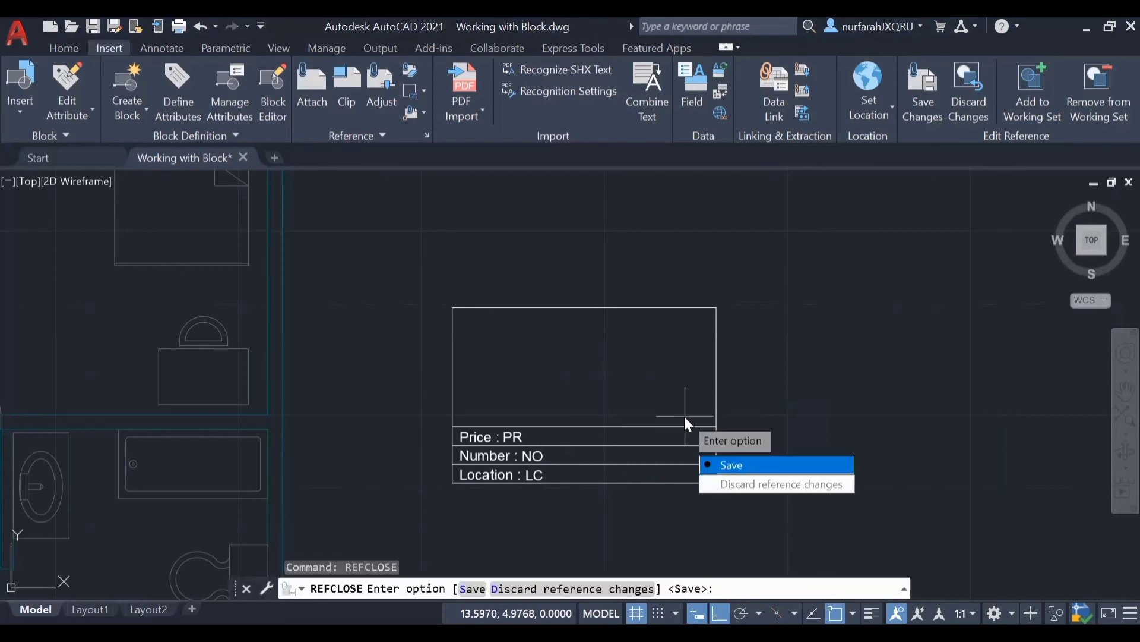
{"action": "key", "text": "Return"}
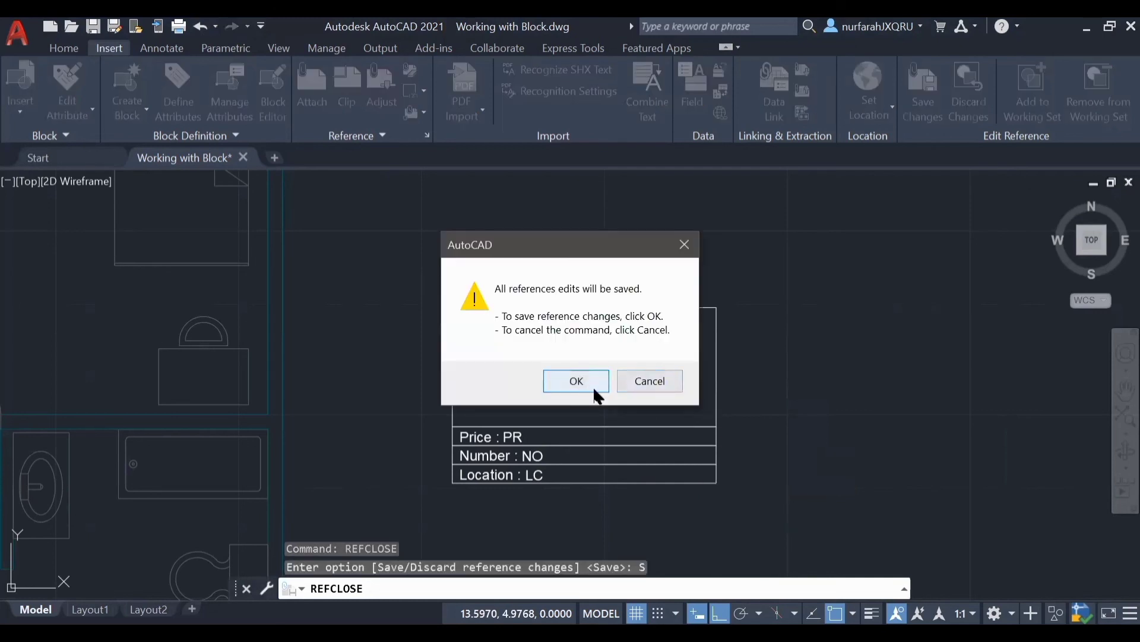
{"action": "left_click", "coordinate": [594, 390]}
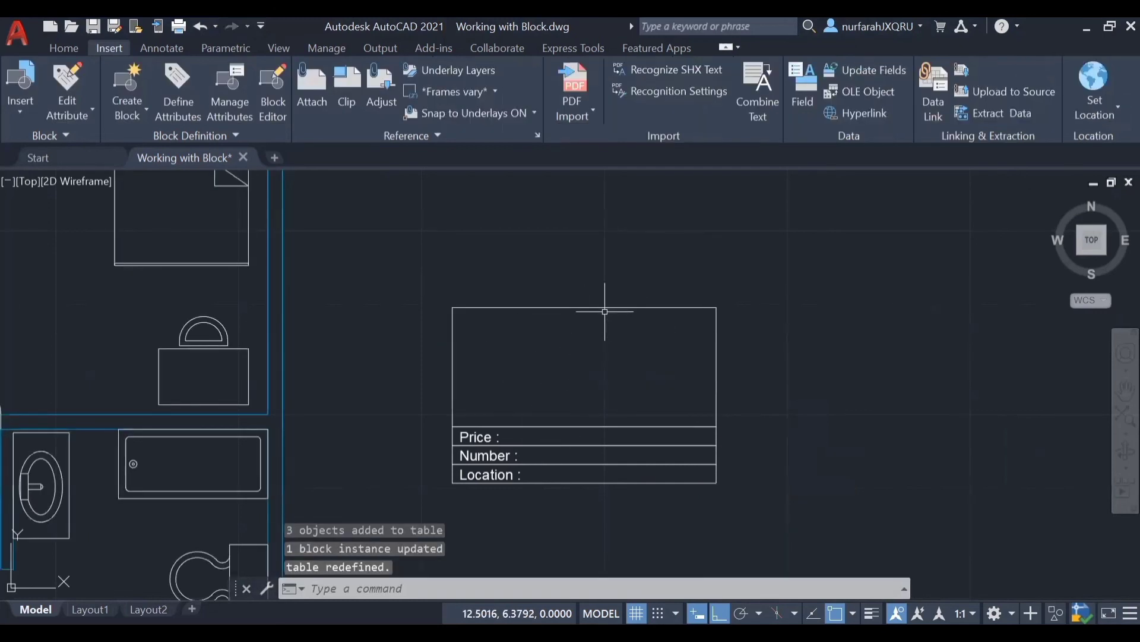
Step: Erase the existing table block and insert the redefined one from the recent blocks in the empty area beside the floor plan
{"action": "key", "text": "Delete"}
{"action": "left_click", "coordinate": [20, 86]}
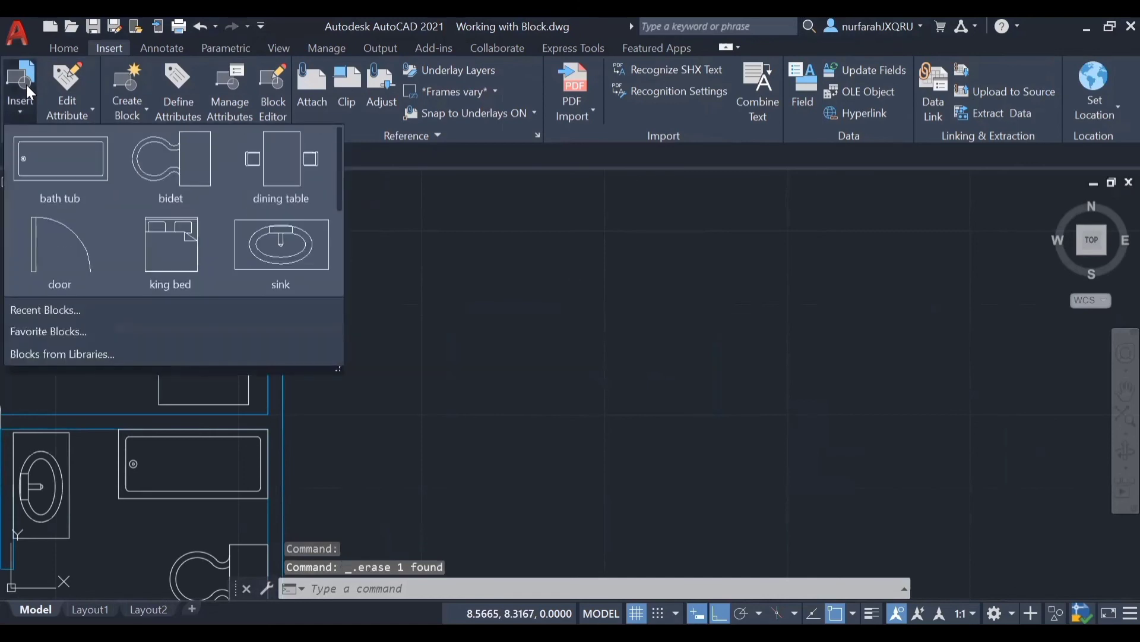
{"action": "left_click", "coordinate": [83, 310]}
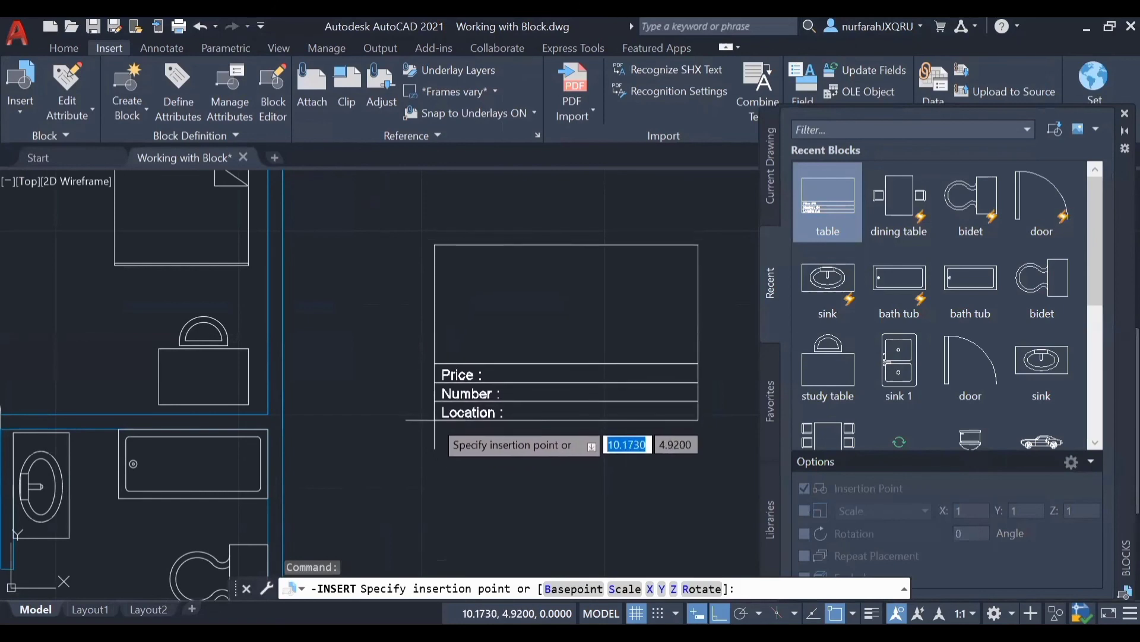
{"action": "left_click", "coordinate": [434, 420]}
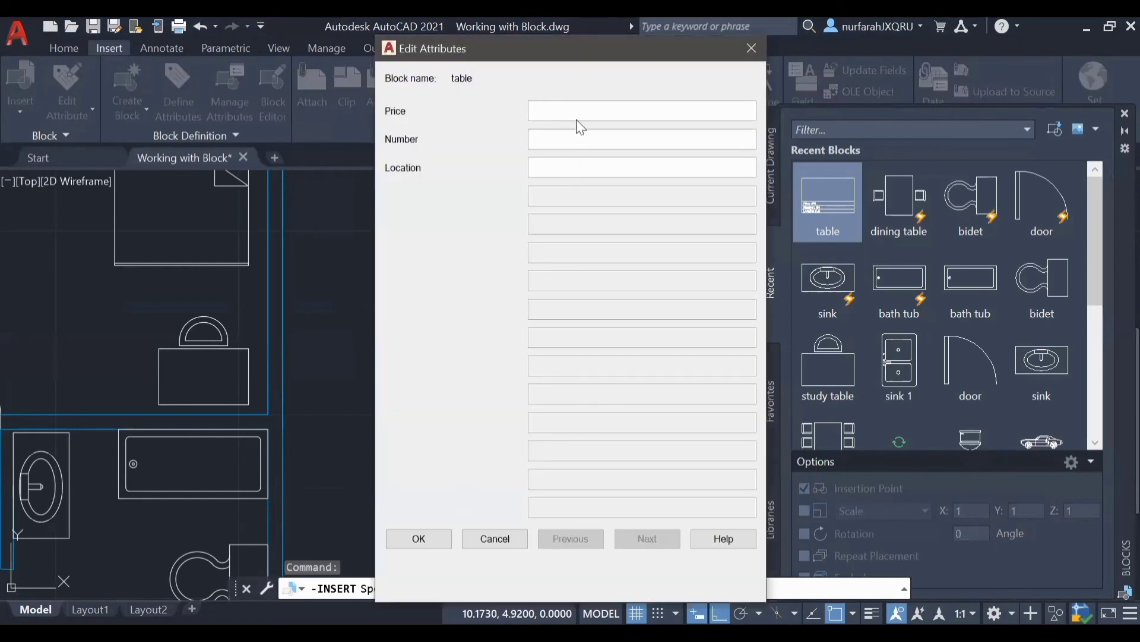
Step: Fill in the inserted block's attributes with Price RM400, Number 8 and Location Kuala Lumpur
{"action": "type", "text": "RM400"}
{"action": "left_click", "coordinate": [589, 141]}
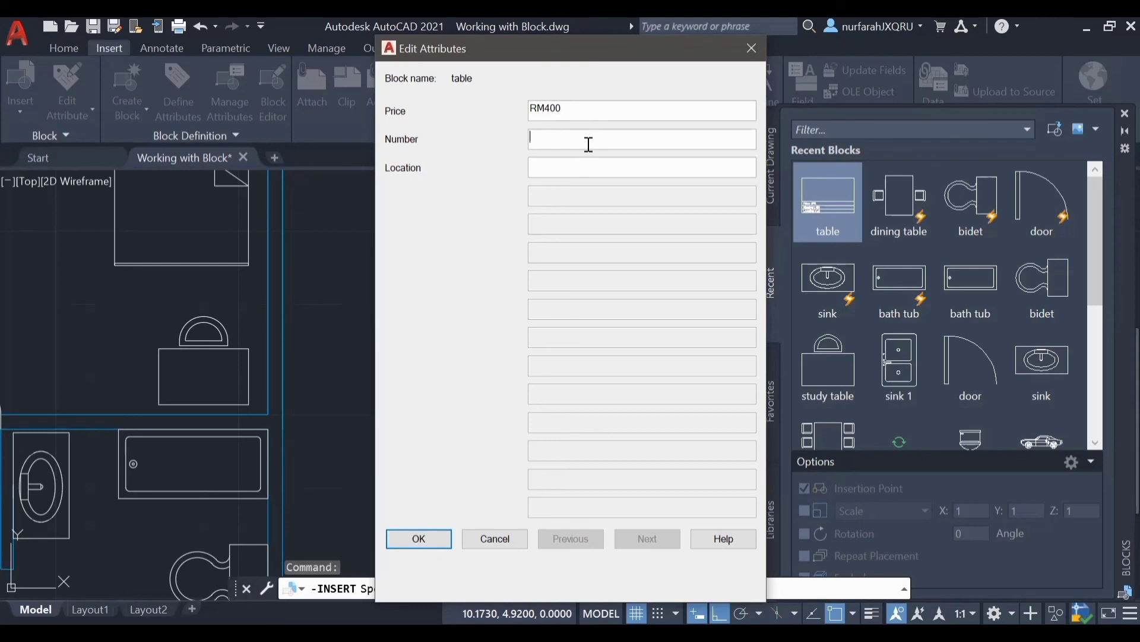
{"action": "type", "text": "8"}
{"action": "left_click", "coordinate": [641, 167]}
{"action": "type", "text": "Kuala Lumpur"}
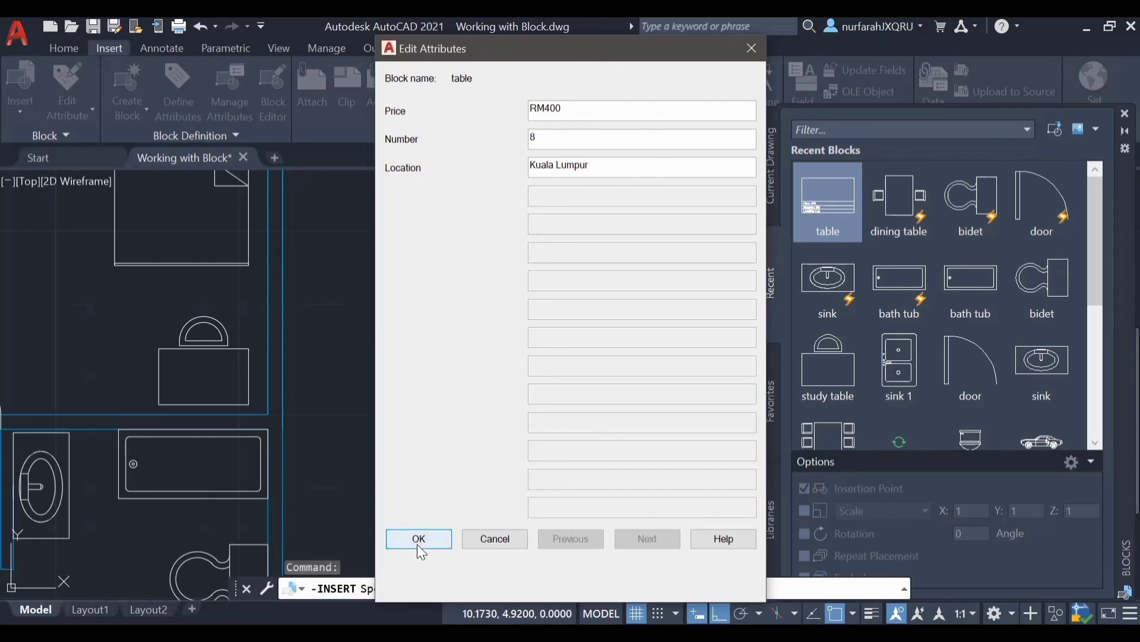
{"action": "left_click", "coordinate": [418, 542]}
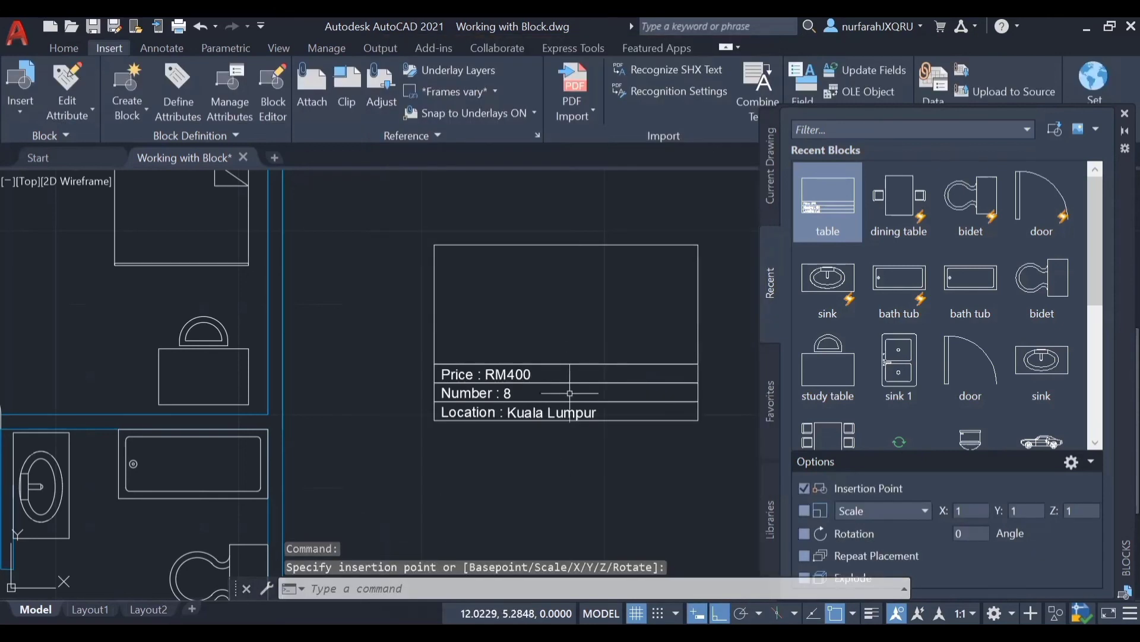
Step: Open the table block's attributes for editing and set the Price value to RM200
{"action": "left_click", "coordinate": [542, 416]}
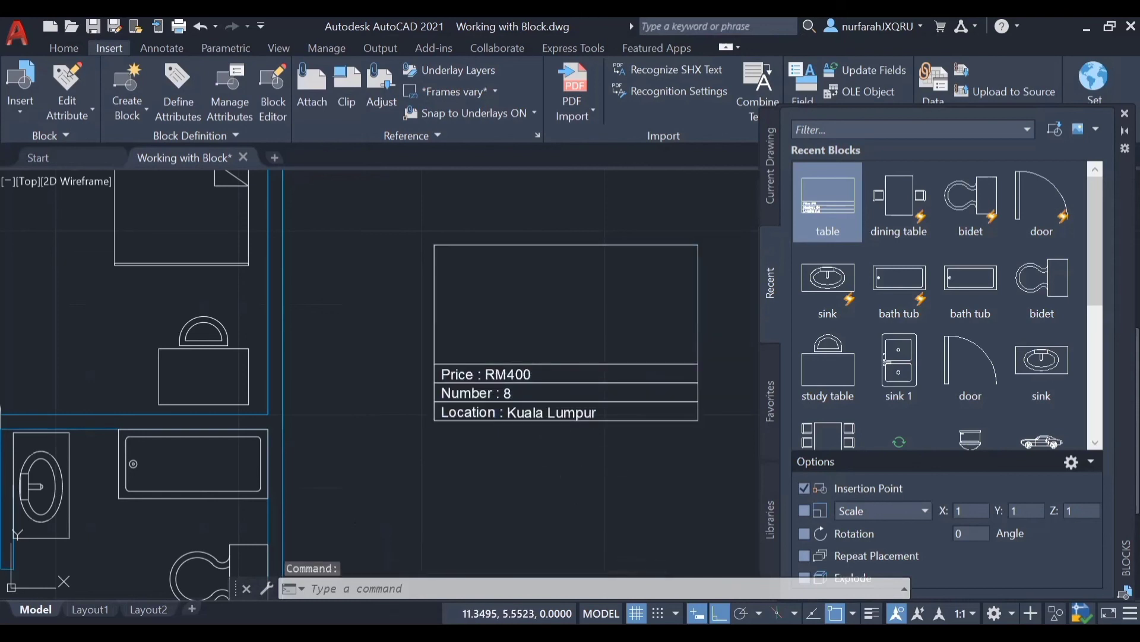
{"action": "double_click", "coordinate": [487, 373]}
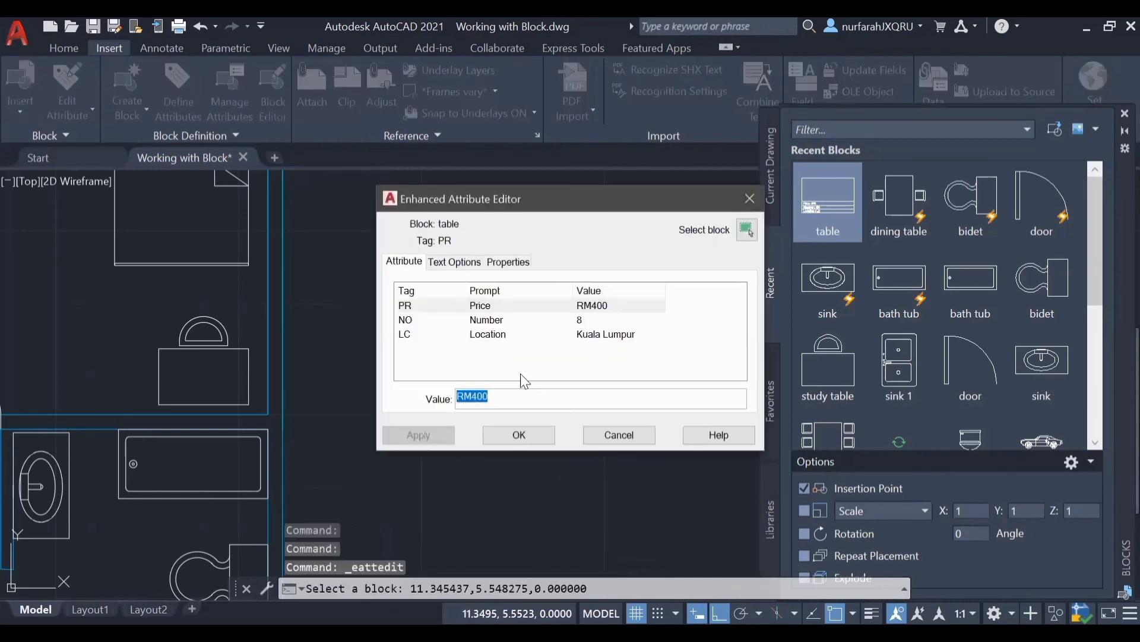
{"action": "left_click", "coordinate": [494, 396]}
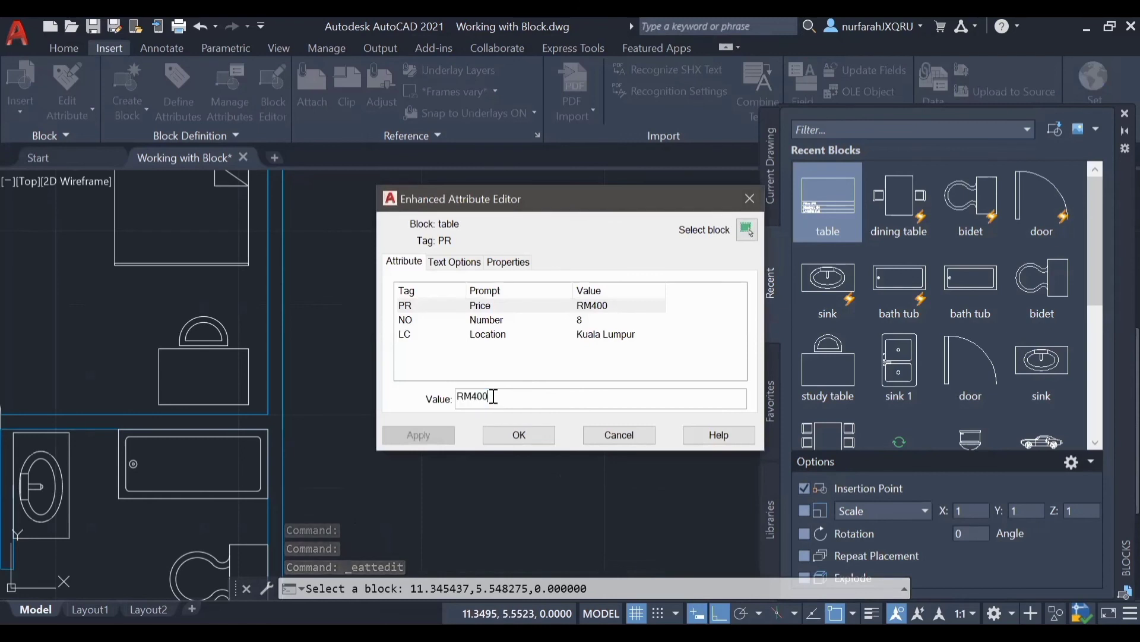
{"action": "key", "text": "BackSpace"}
{"action": "key", "text": "BackSpace"}
{"action": "key", "text": "BackSpace"}
{"action": "type", "text": "200"}
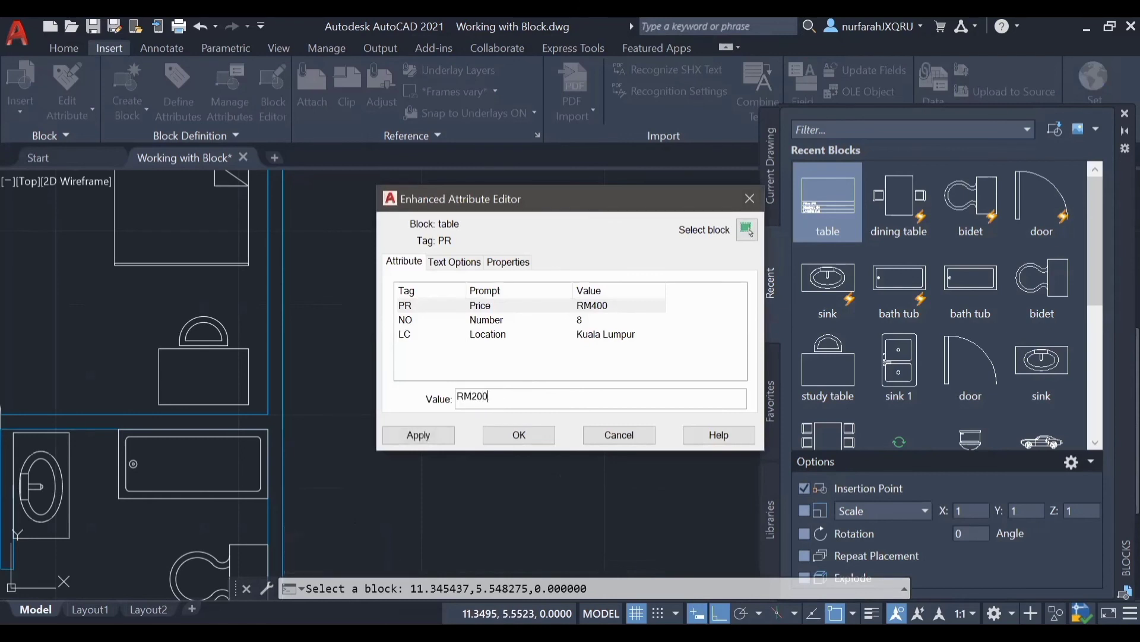
Step: Set the Number value to 4 and the Location value to Malaysia, and accept the attribute changes
{"action": "left_click", "coordinate": [585, 320]}
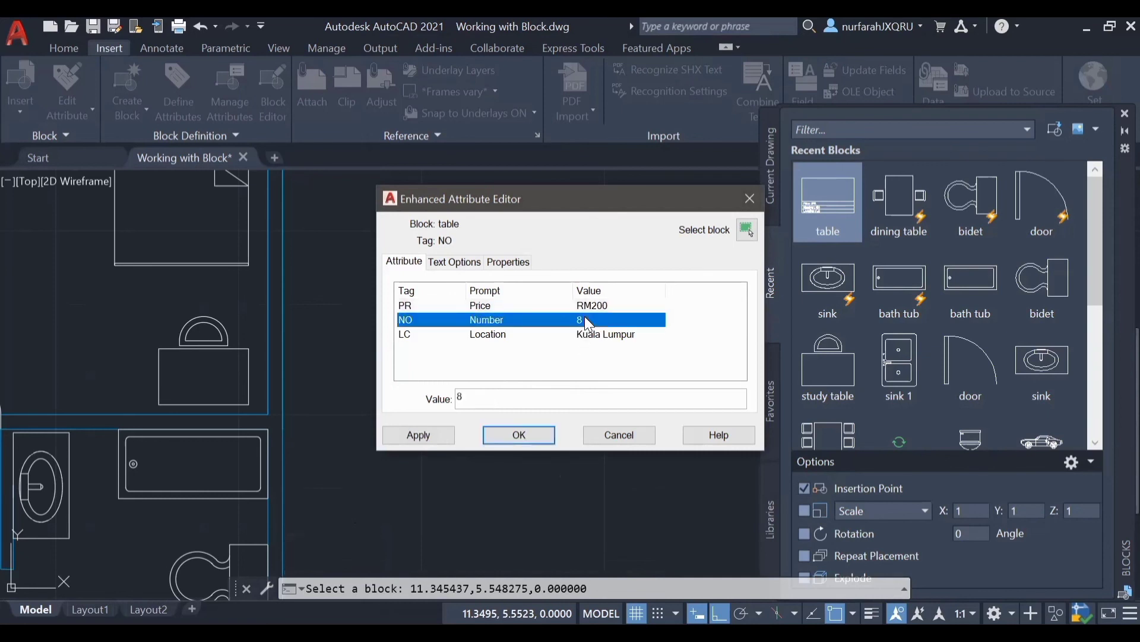
{"action": "left_click", "coordinate": [518, 402]}
{"action": "key", "text": "BackSpace"}
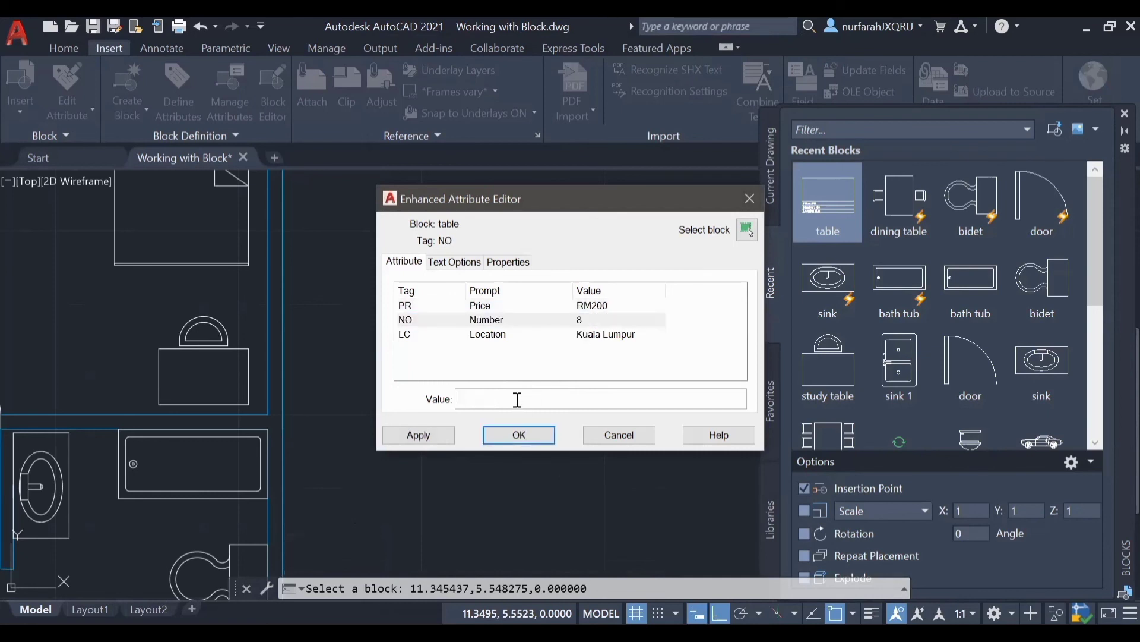
{"action": "type", "text": "4"}
{"action": "left_click", "coordinate": [594, 334]}
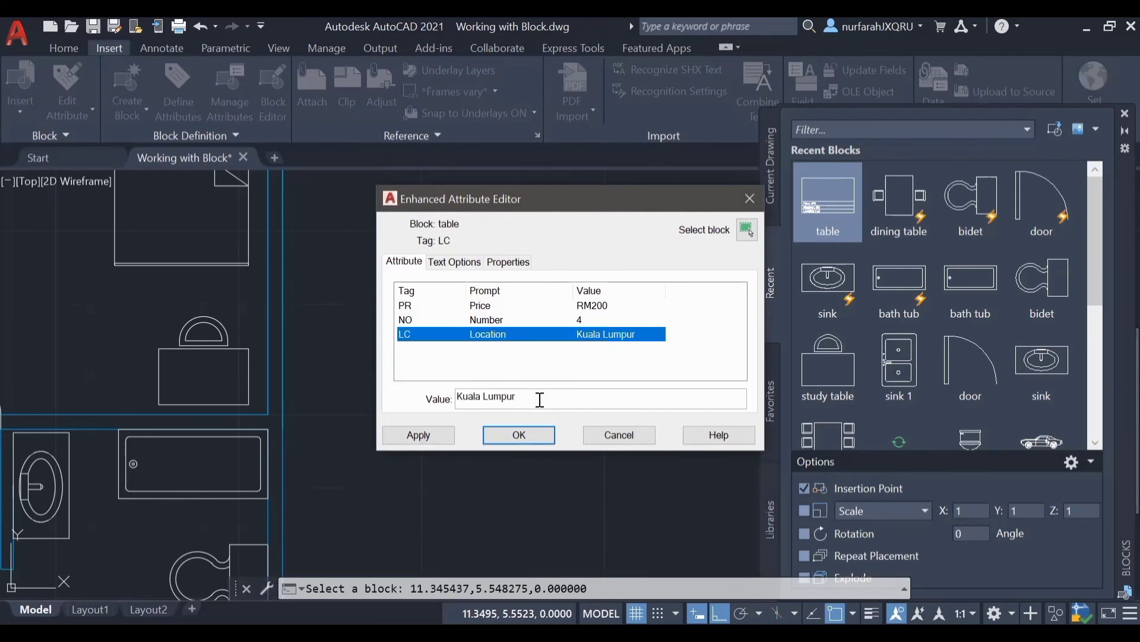
{"action": "left_click_drag", "start_coordinate": [540, 399], "coordinate": [425, 397]}
{"action": "type", "text": "Malaysia"}
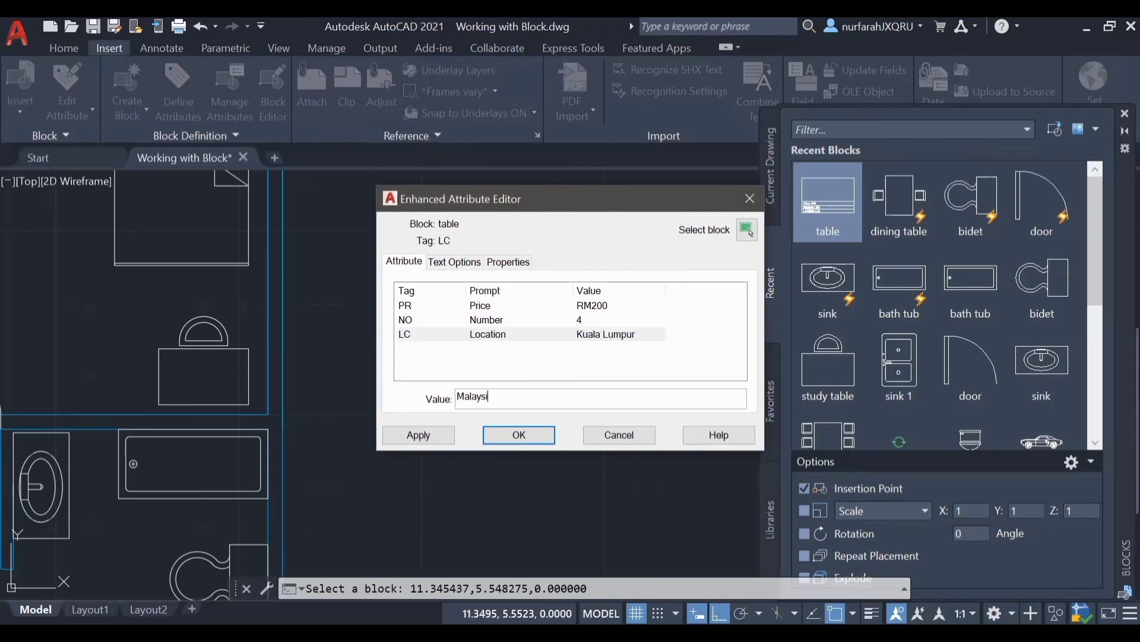
{"action": "left_click", "coordinate": [509, 441]}
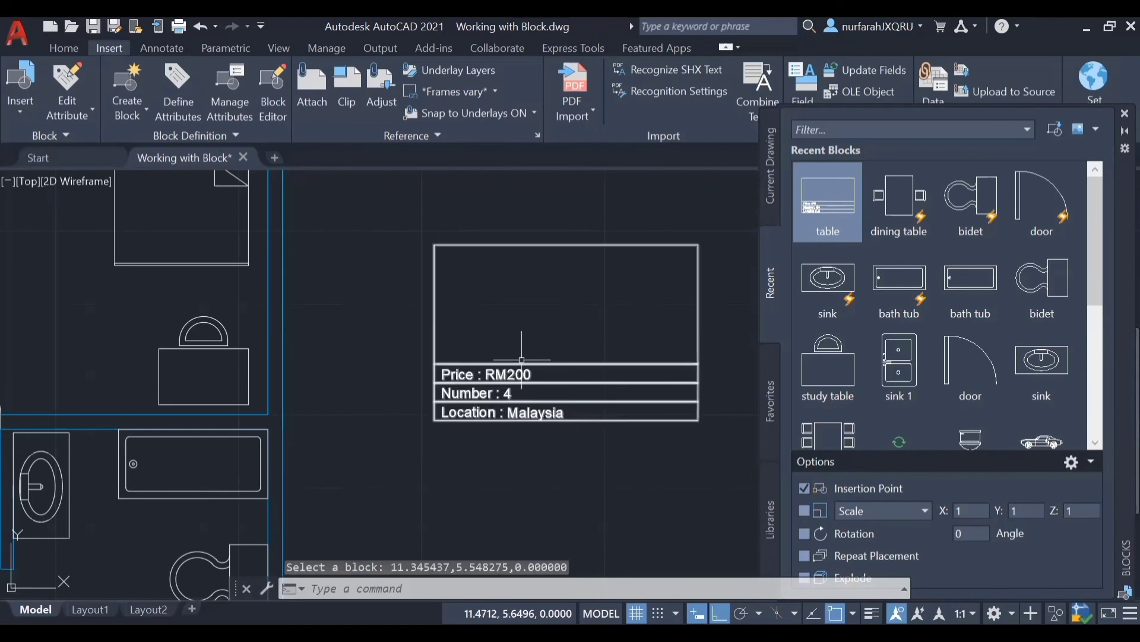